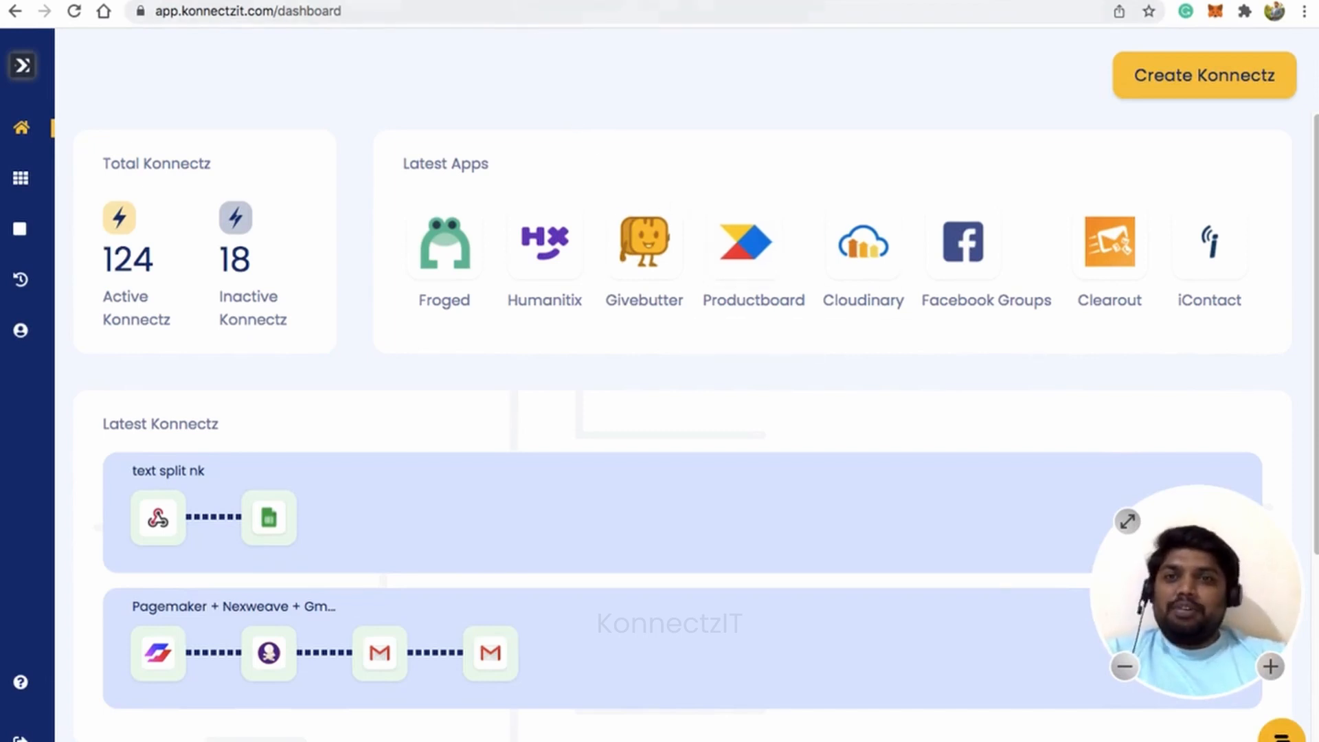
Read the Facebook group post asking how to show a Google Sheet credit value by email lookup.
left_click(468, 2)
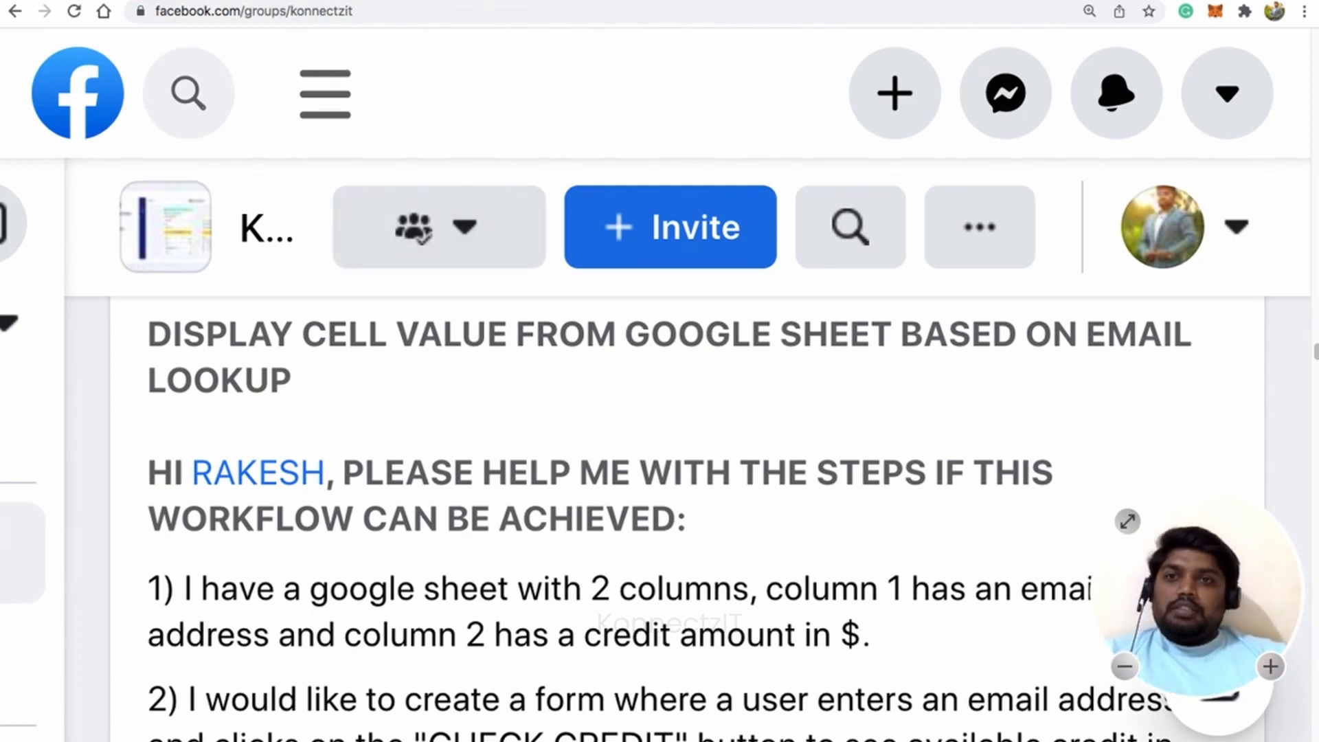
left_click(344, 0)
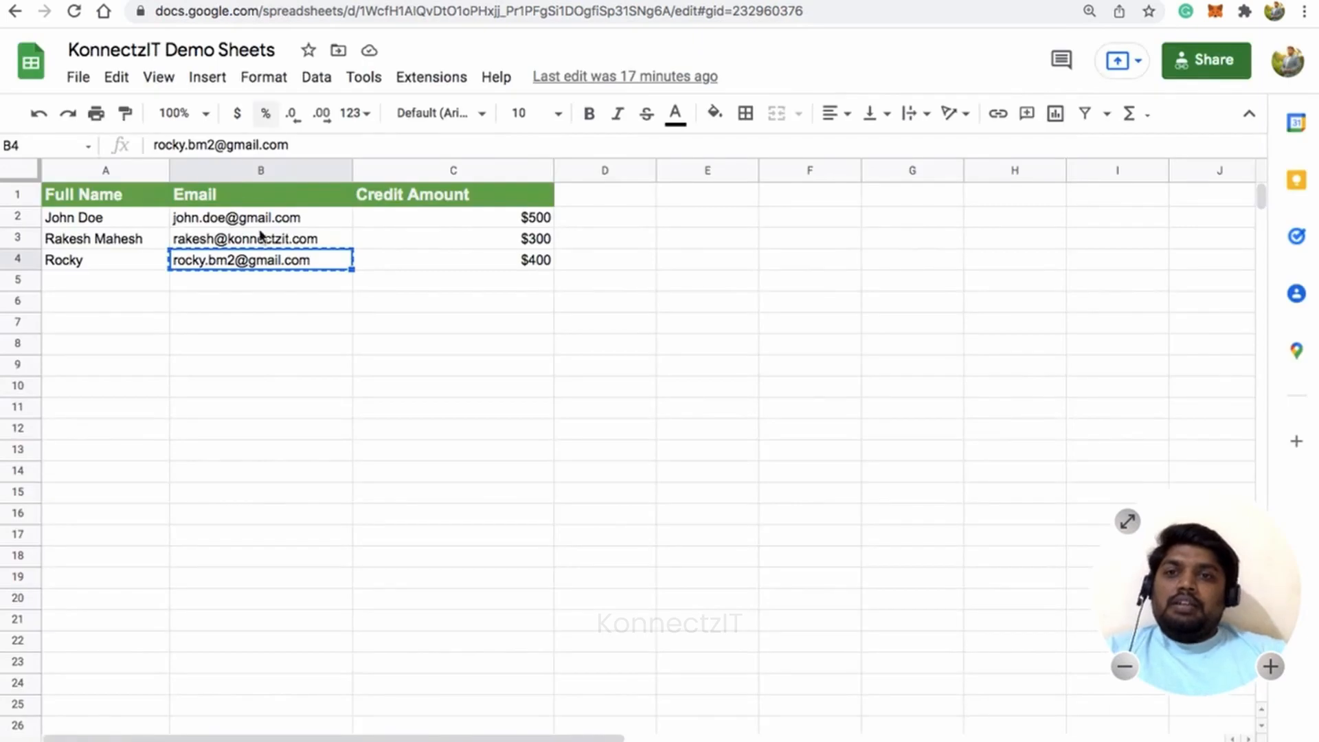
Walk through the sheet's Email and Credit Amount columns, pointing out the $500, $300 and $400 credits.
key("ctrl+c")
left_click(274, 219)
left_click(310, 203)
left_click(430, 199)
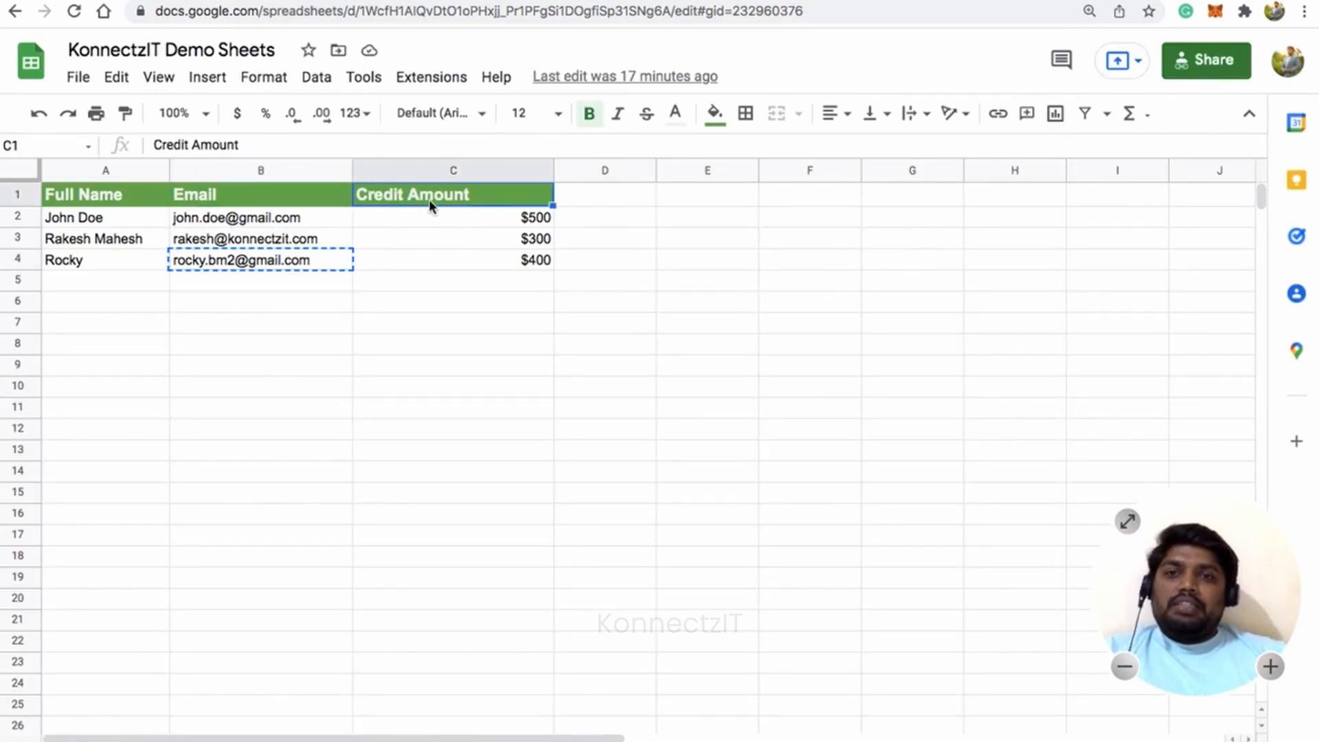
left_click(453, 231)
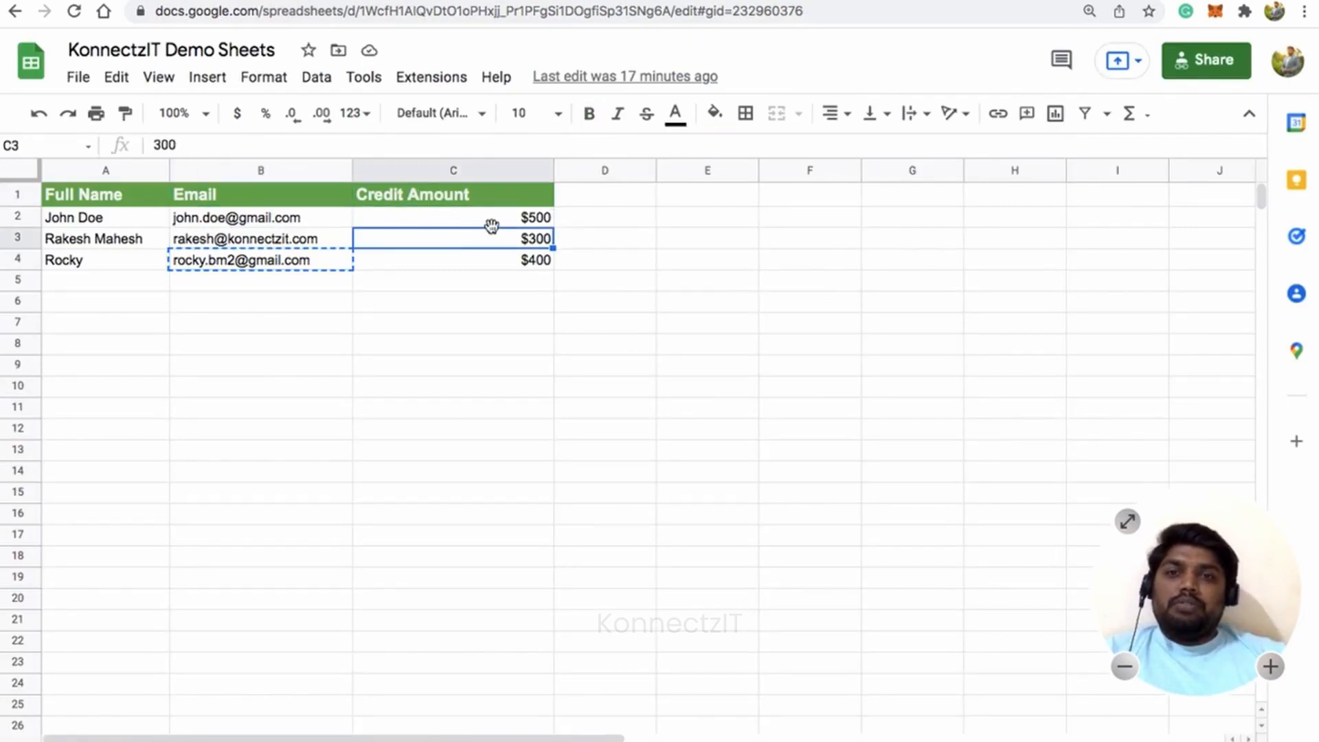
left_click(506, 261)
left_click(507, 225)
left_click(503, 245)
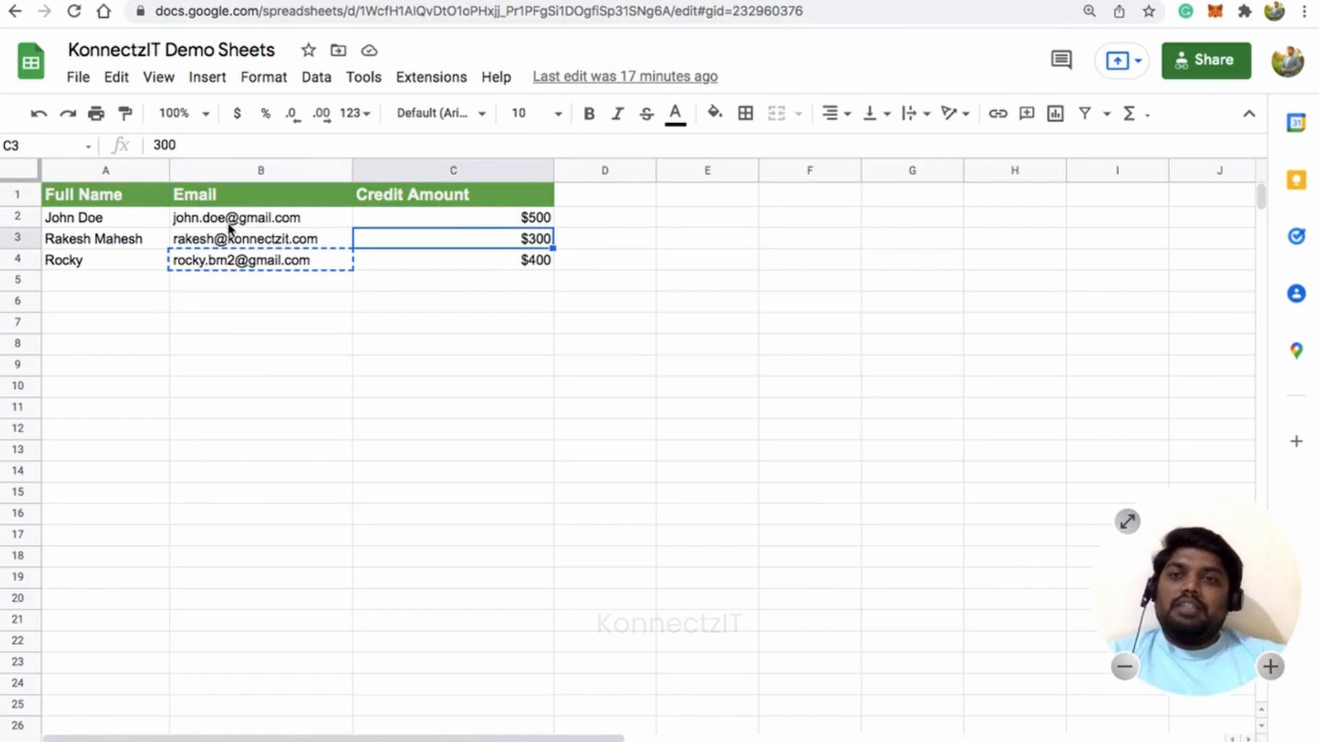
left_click(253, 240)
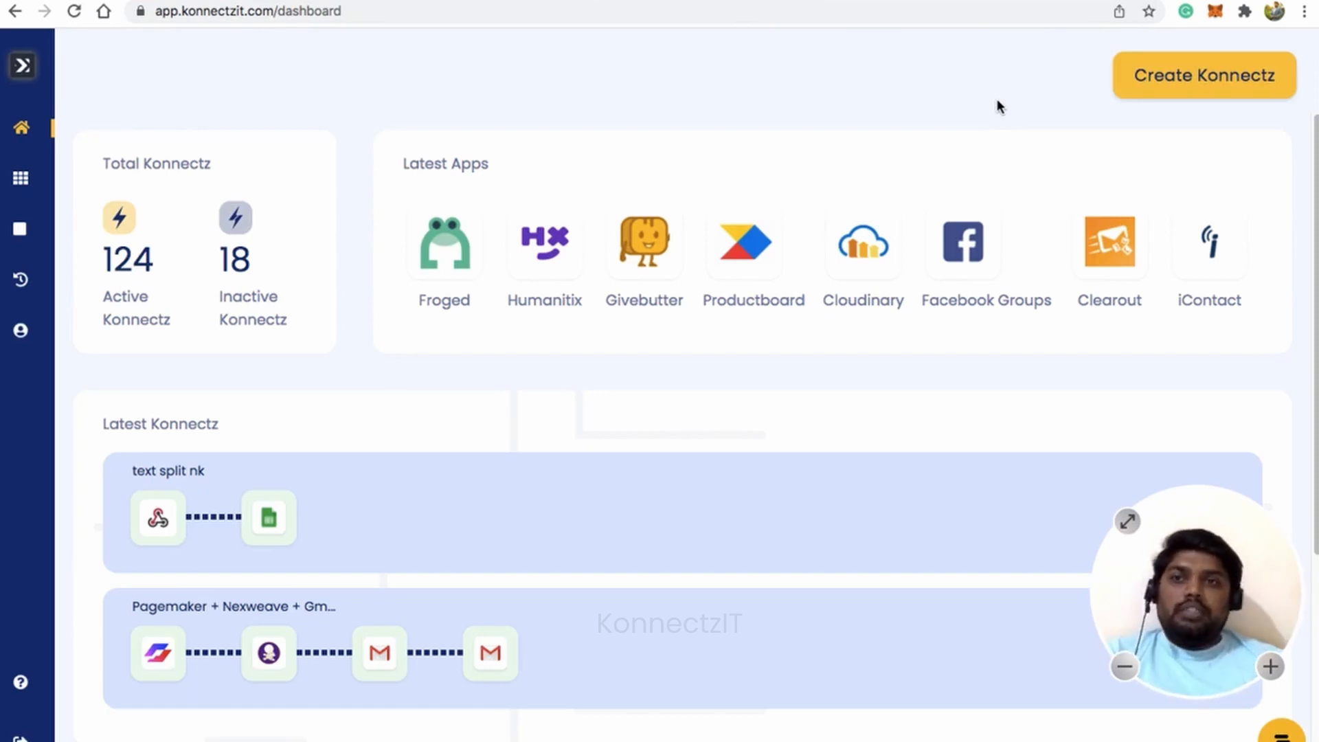
Create a new konnect named 'Google lookup for credits demo'.
left_click(1233, 74)
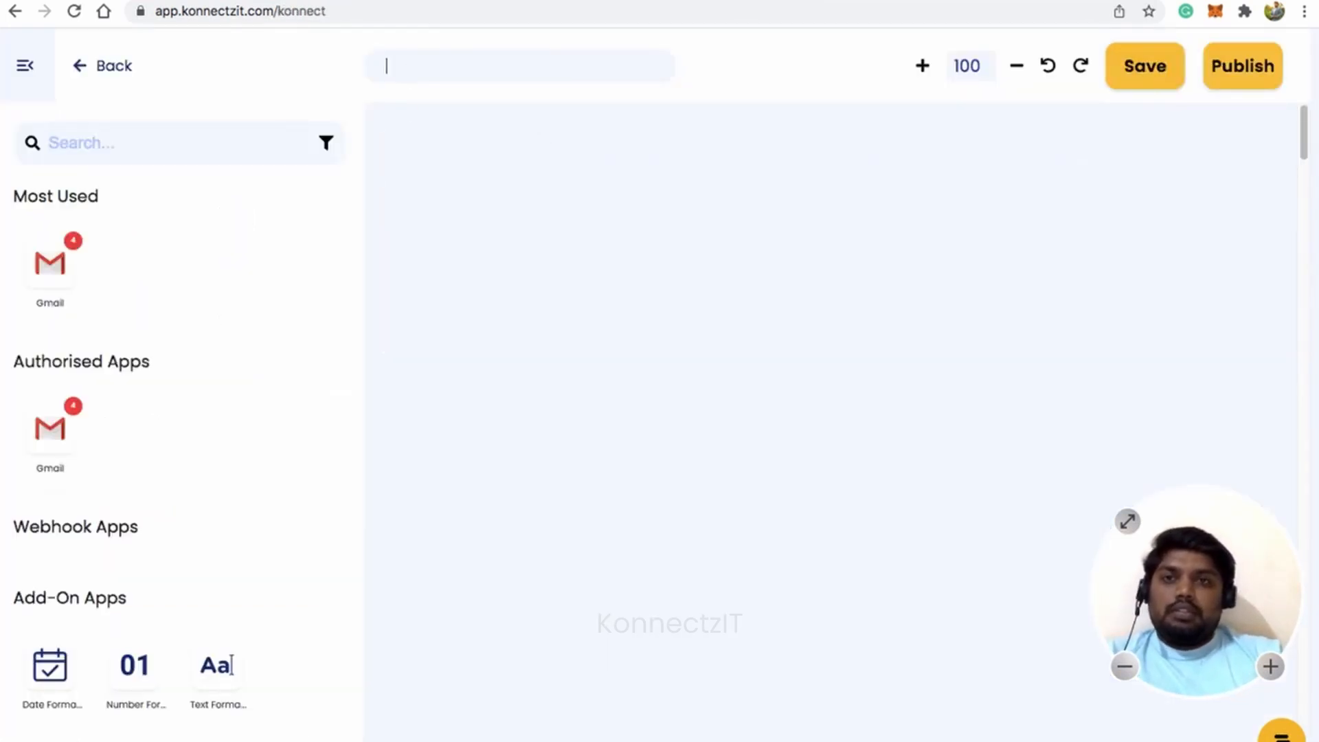
type("G")
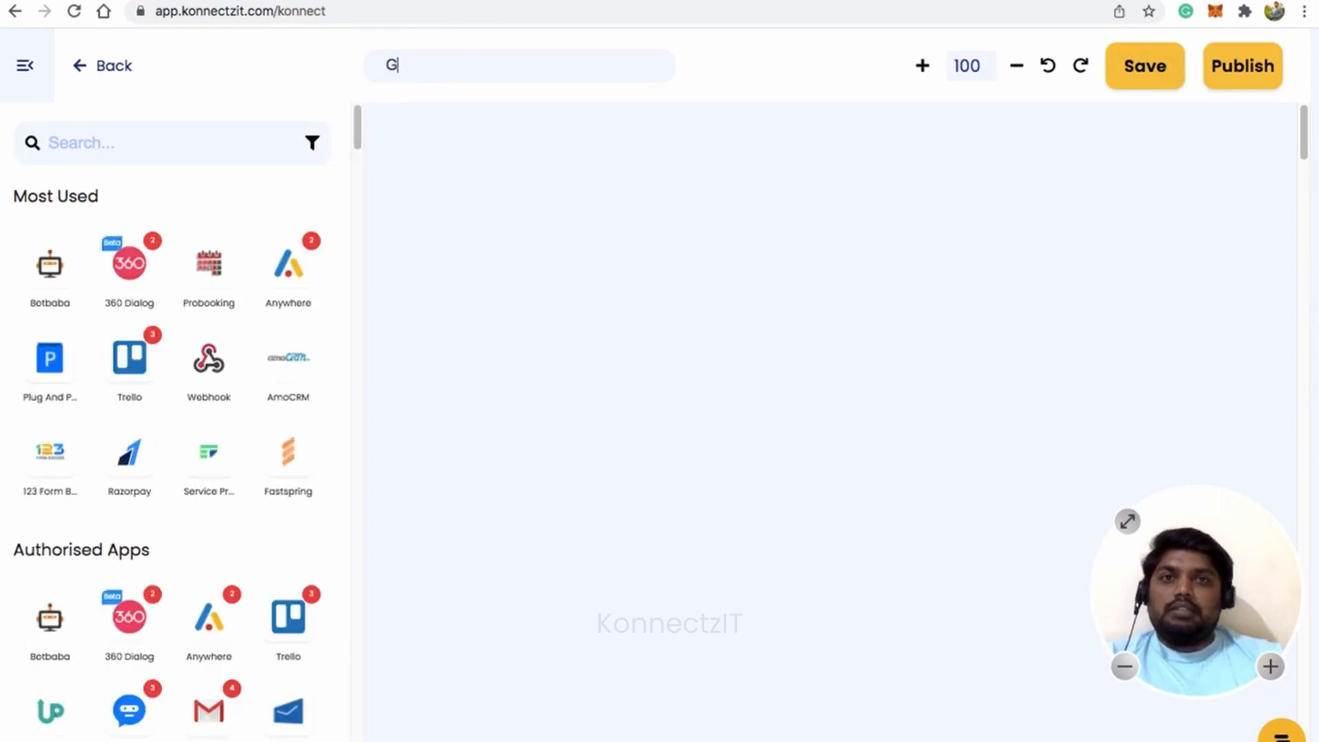
type("o")
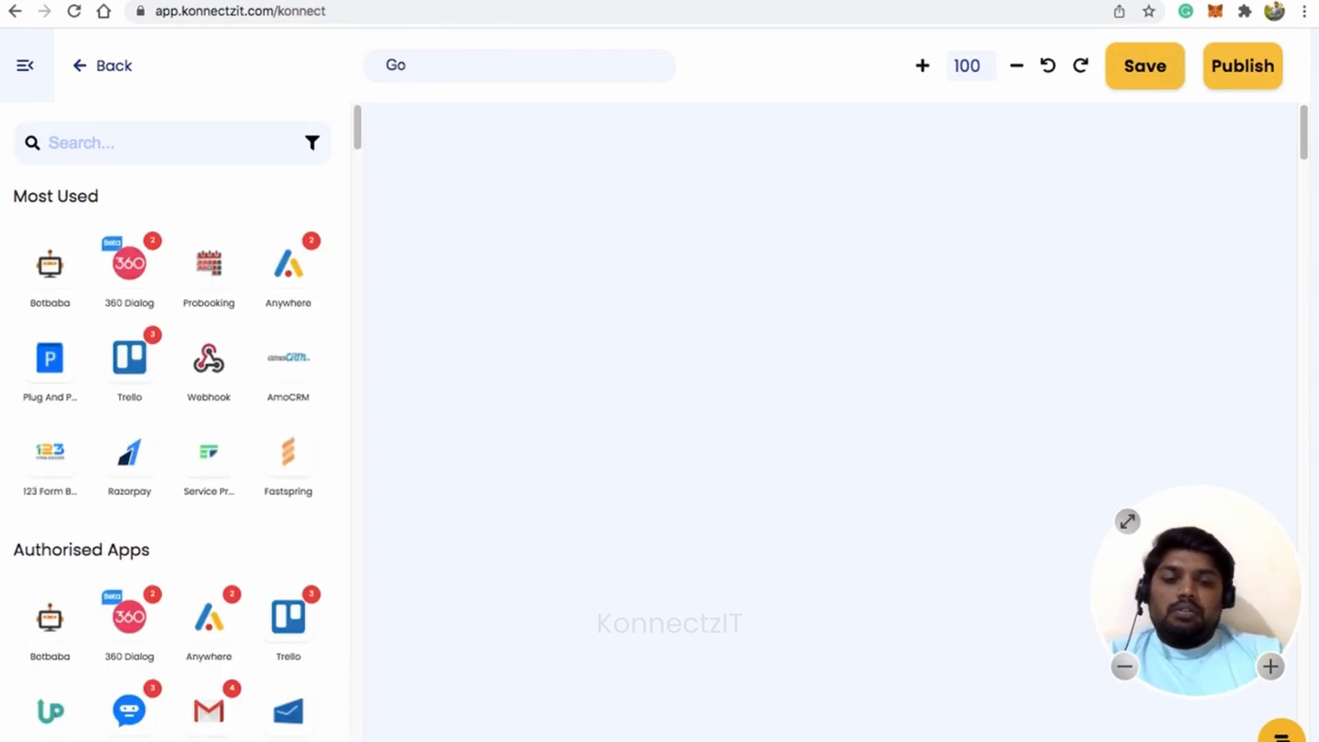
type("ogle lookup")
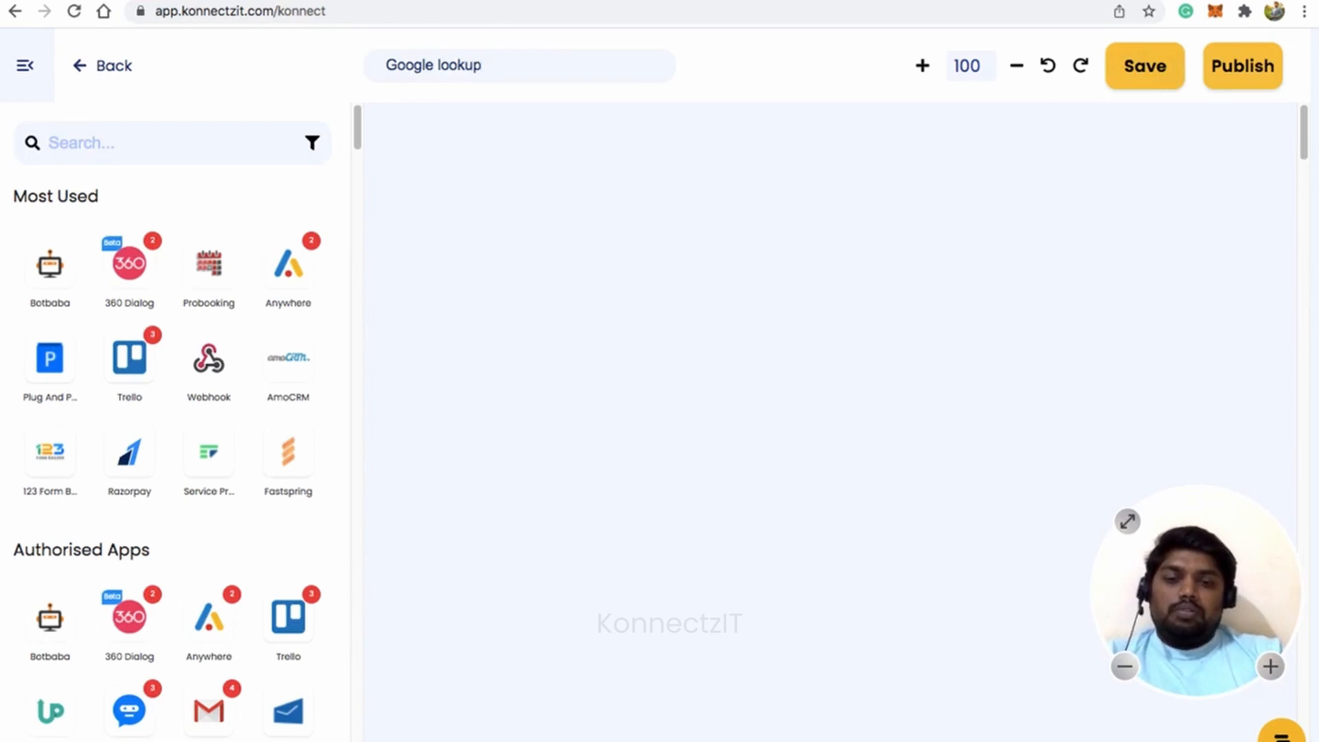
type("f")
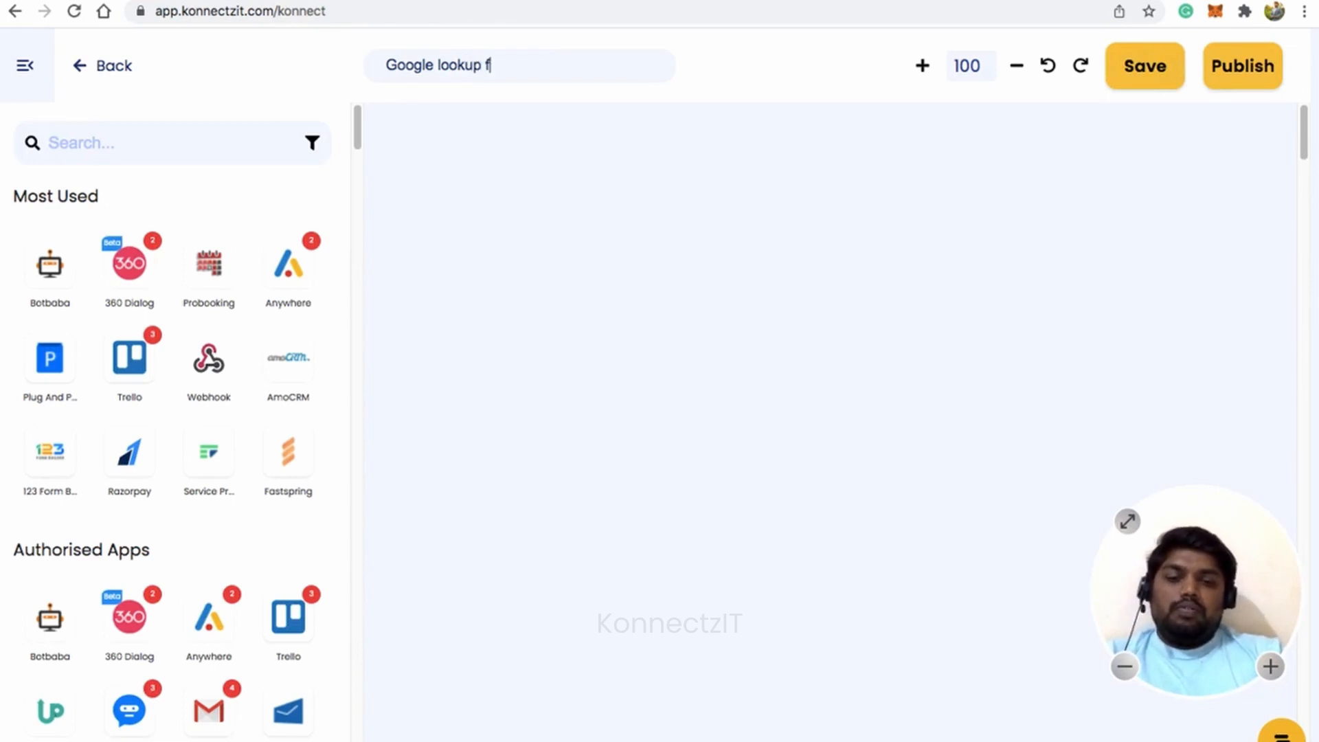
type("or credi")
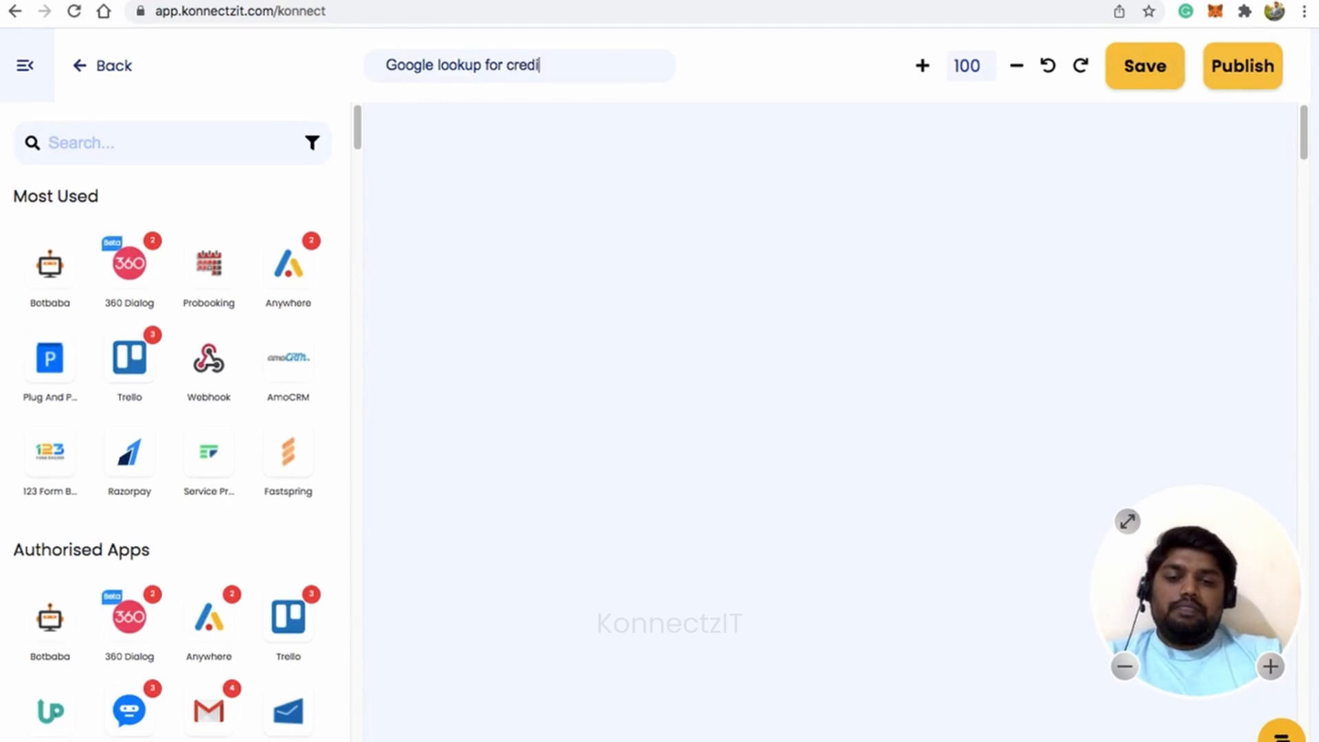
type("ts demo")
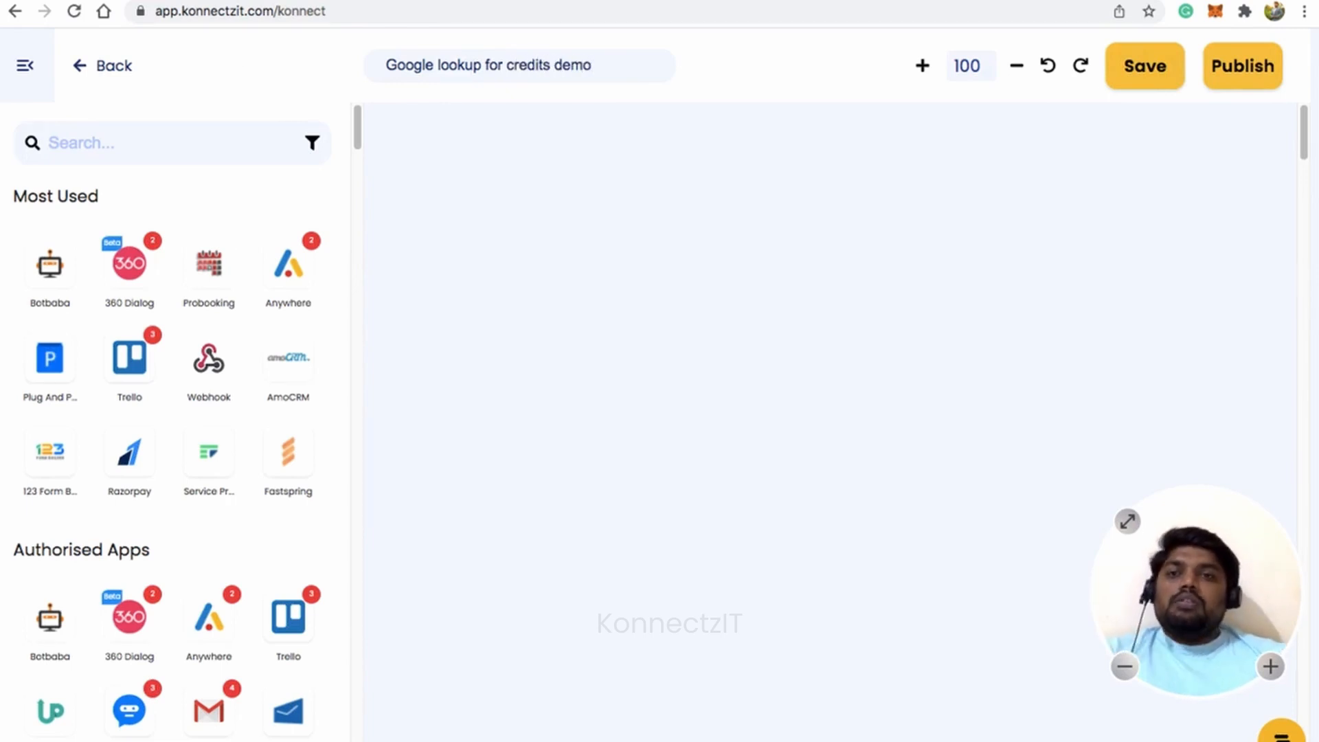
left_click(83, 142)
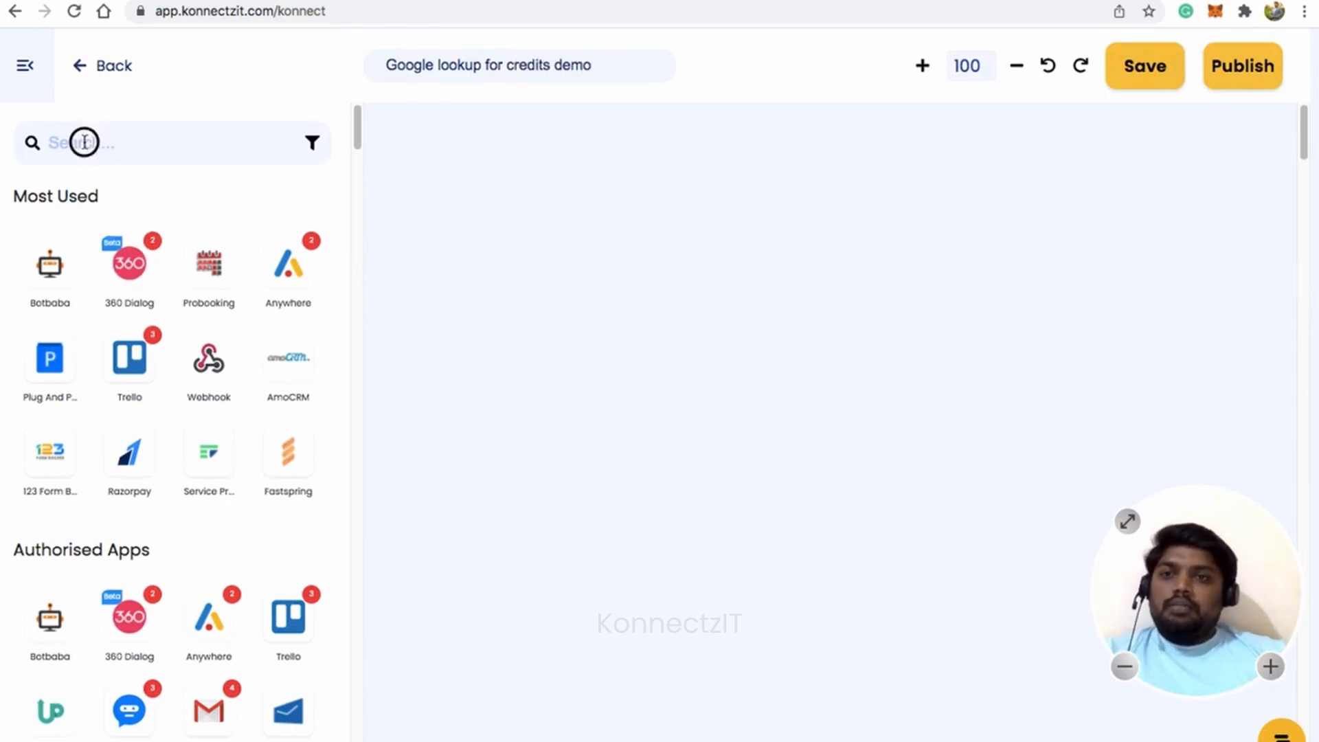
Add a Zoho Forms trigger to the canvas with the New Form Submitted event.
type("zoho")
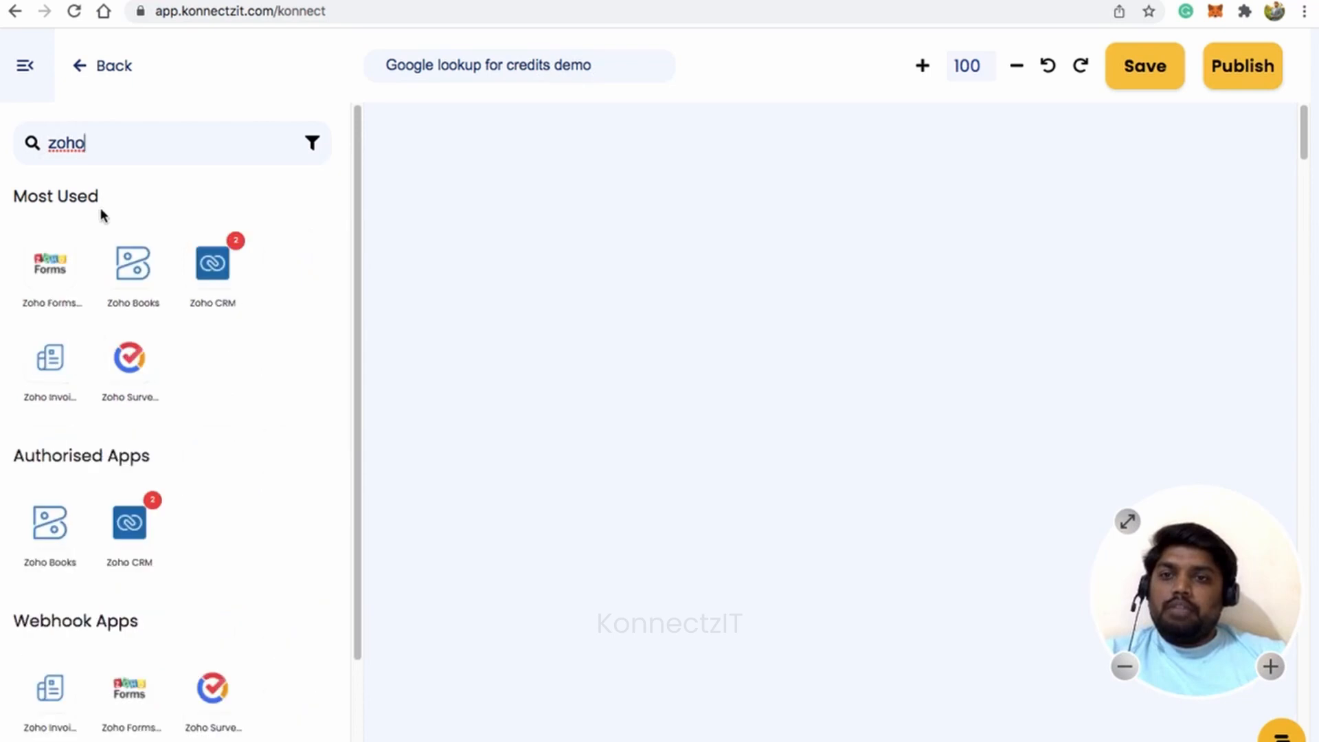
left_click(338, 266)
left_click_drag(338, 266, 484, 232)
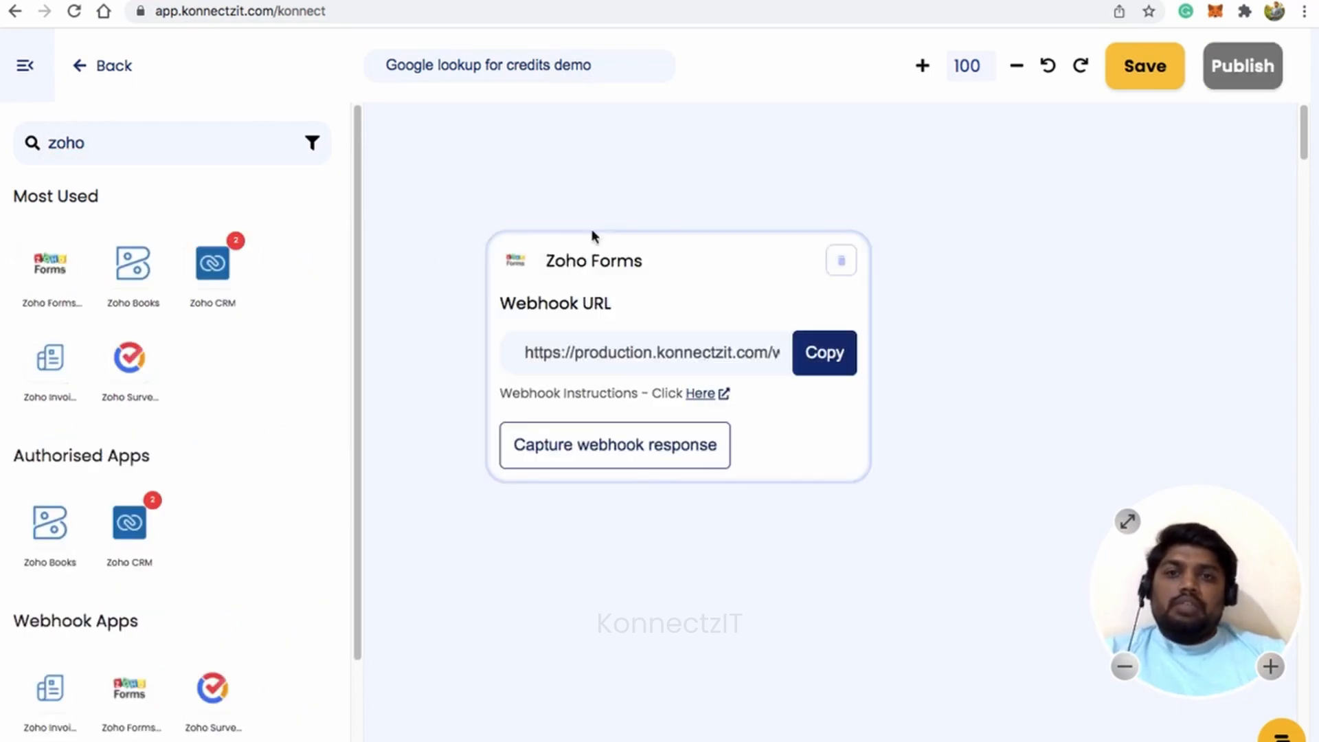
left_click(15, 64)
left_click_drag(676, 260, 329, 171)
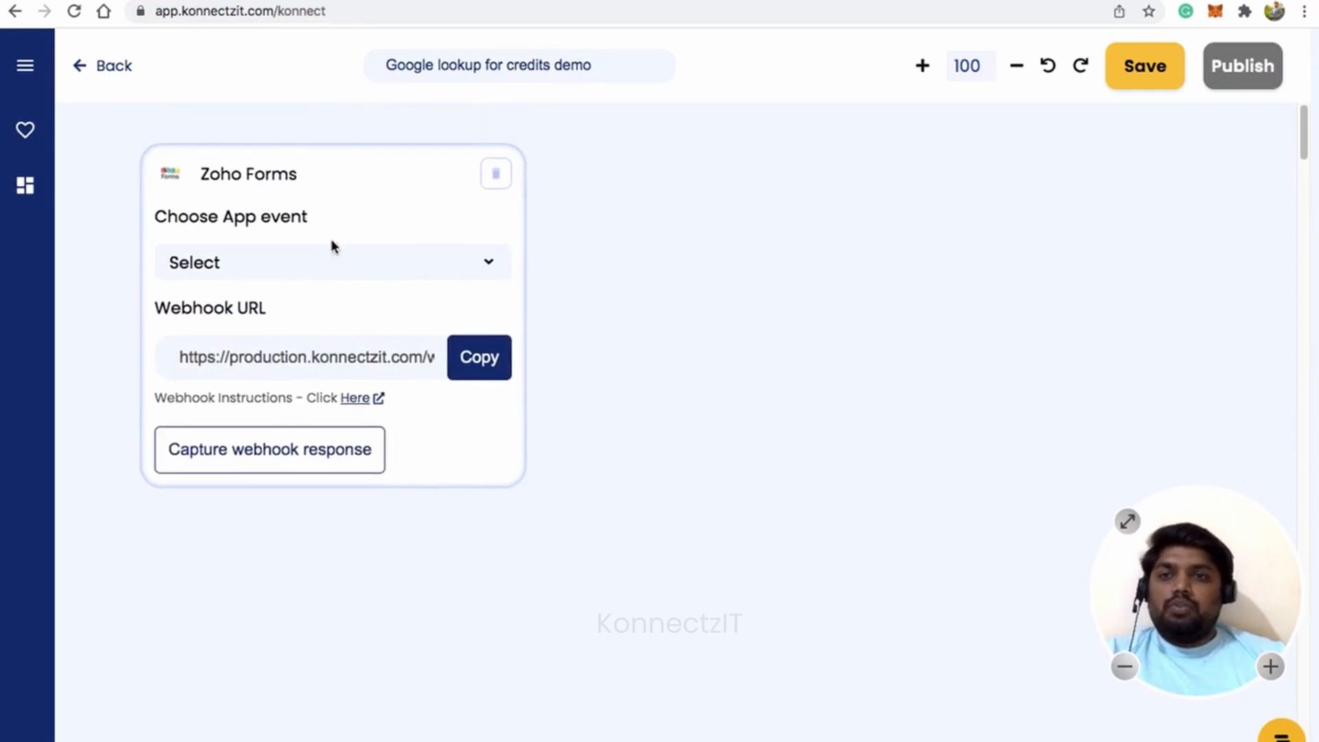
left_click(334, 273)
left_click(324, 313)
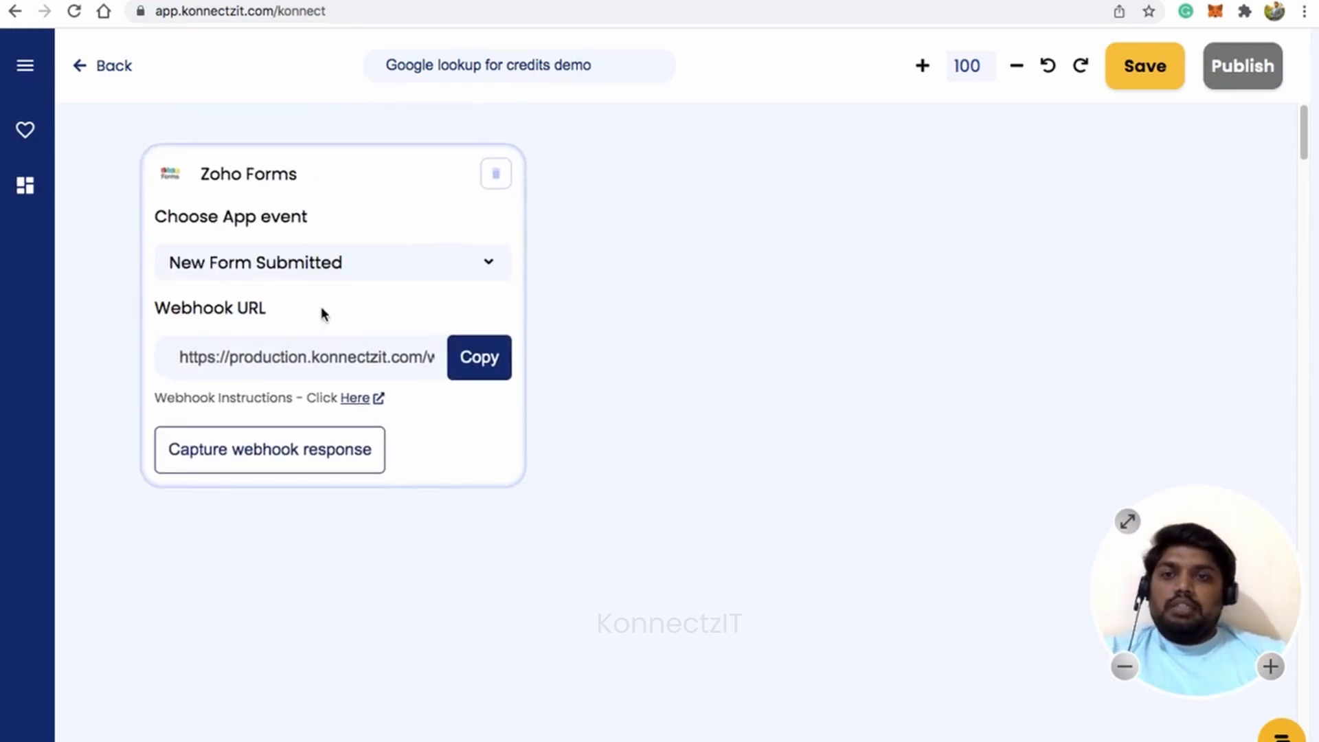
Copy the Zoho Forms webhook URL and review the webhook setup instructions.
left_click(480, 362)
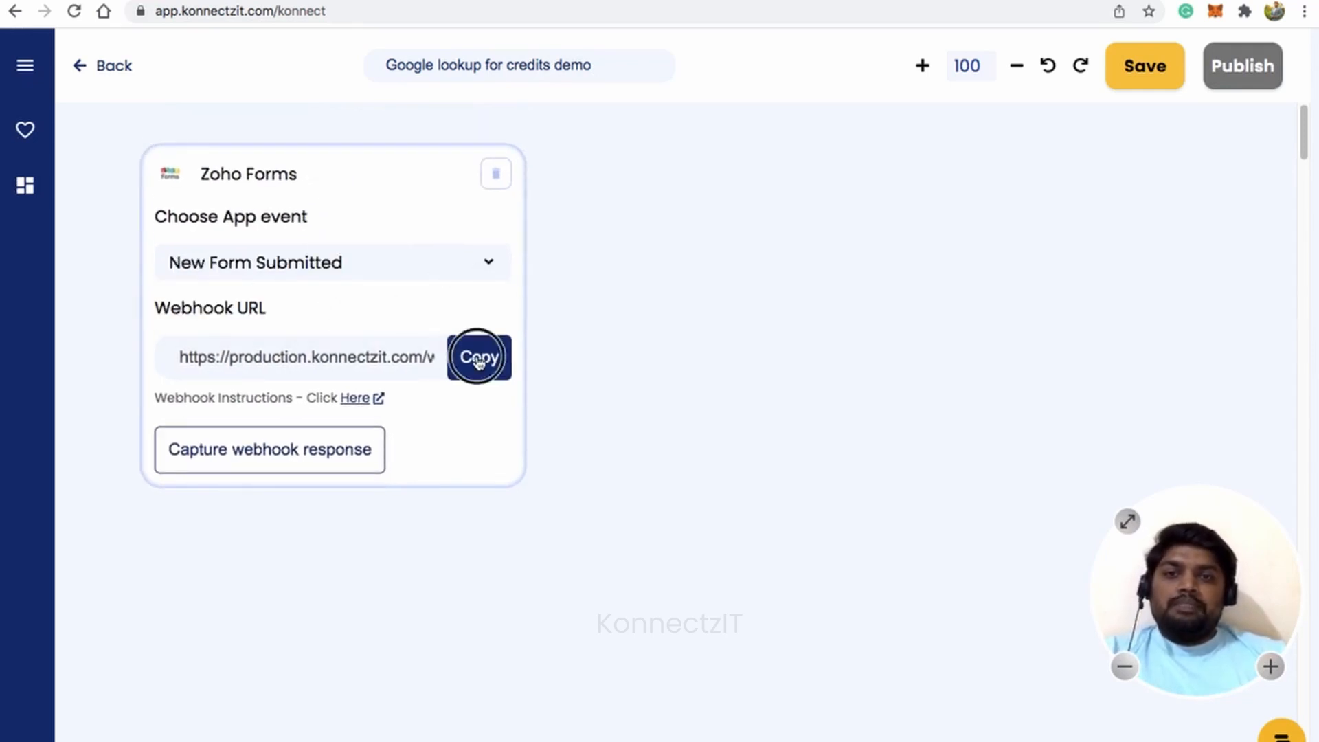
left_click(362, 400)
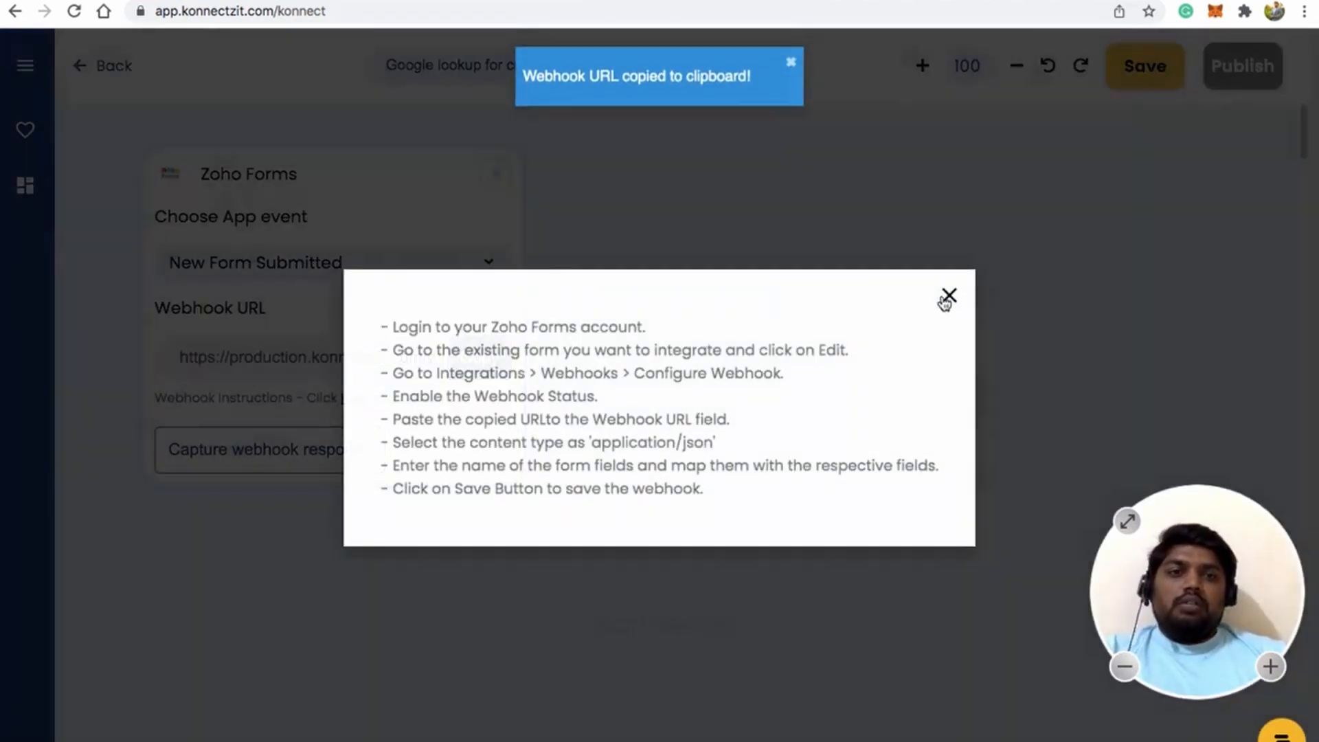
left_click(948, 297)
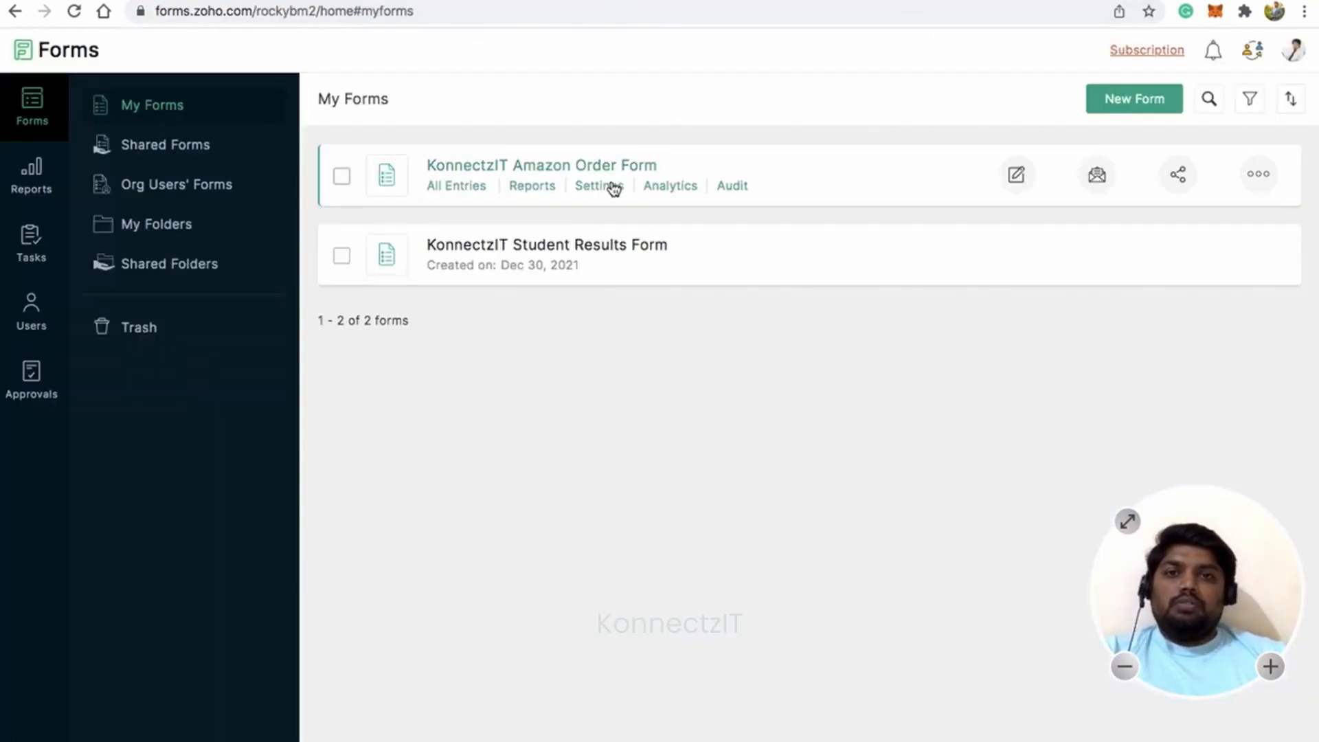
Replace the form's webhook URL with the new KonnectzIT webhook URL in Zoho Forms and save it.
left_click(612, 193)
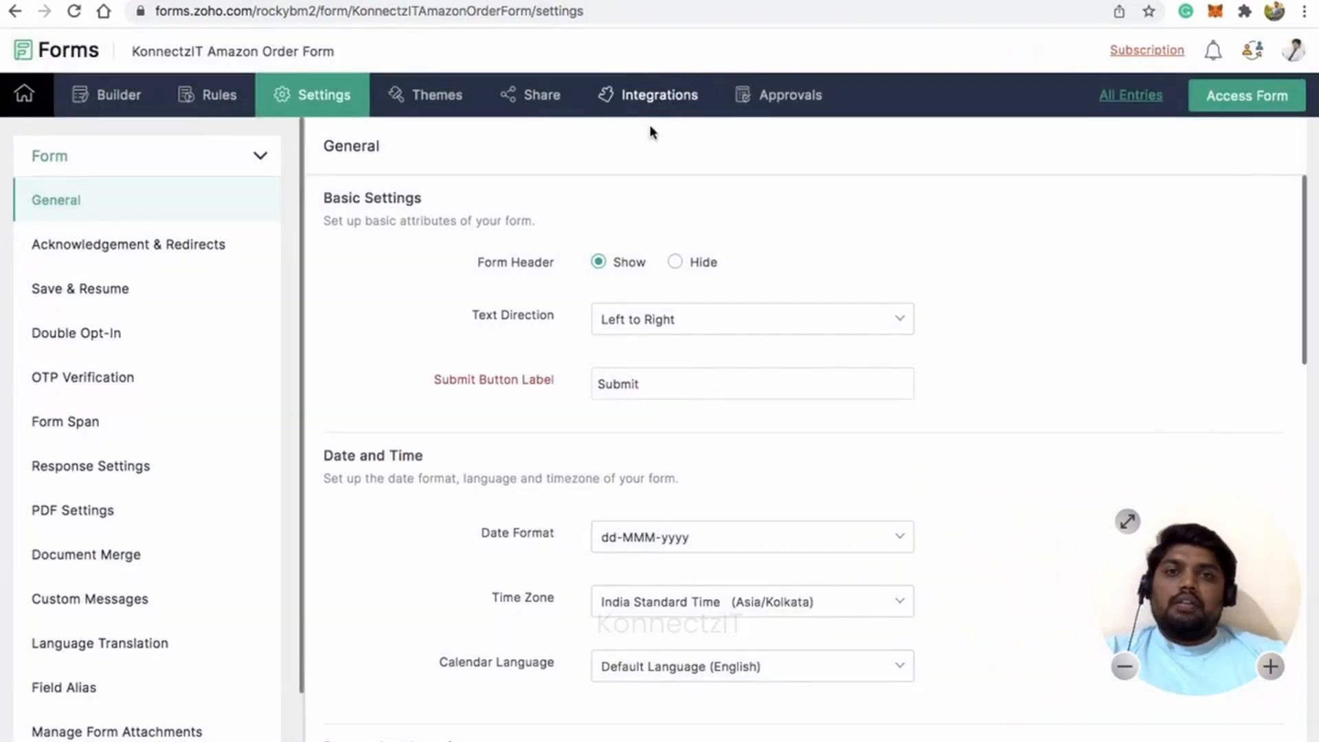
left_click(661, 102)
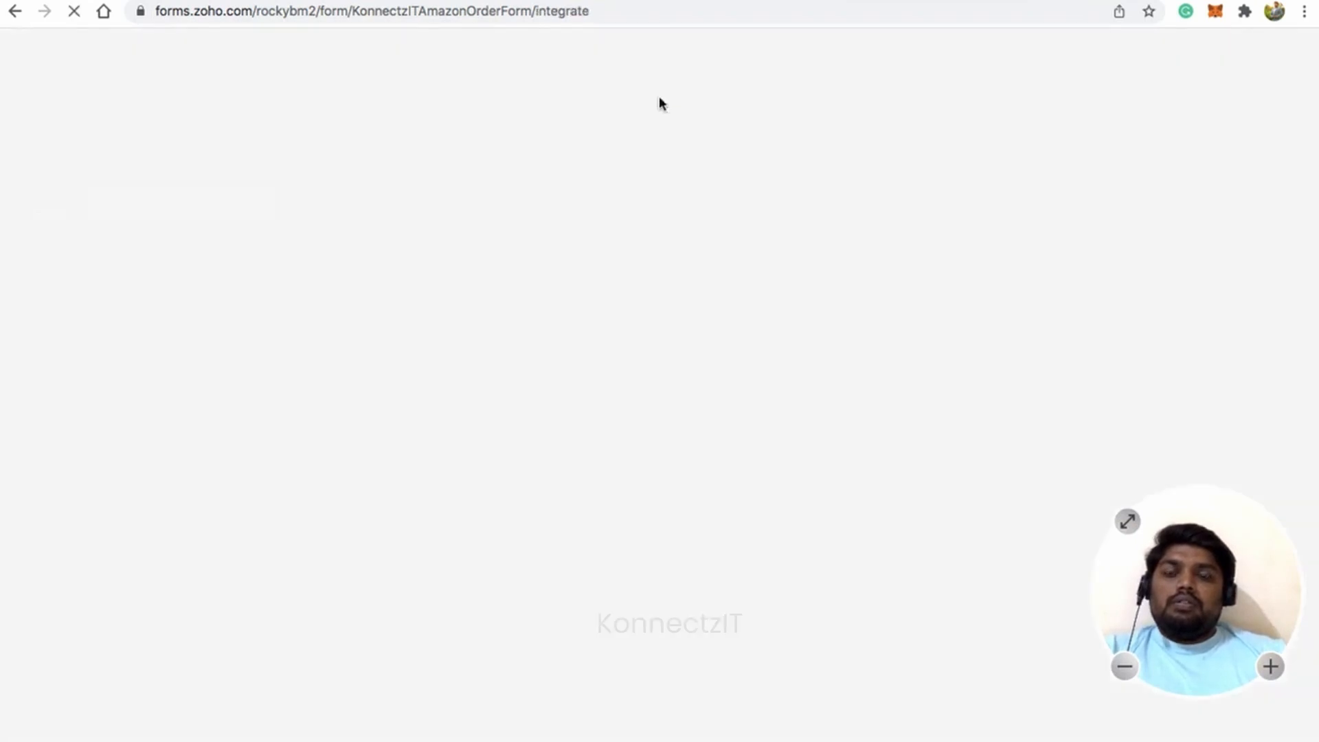
scroll(120, 525, "down", 2)
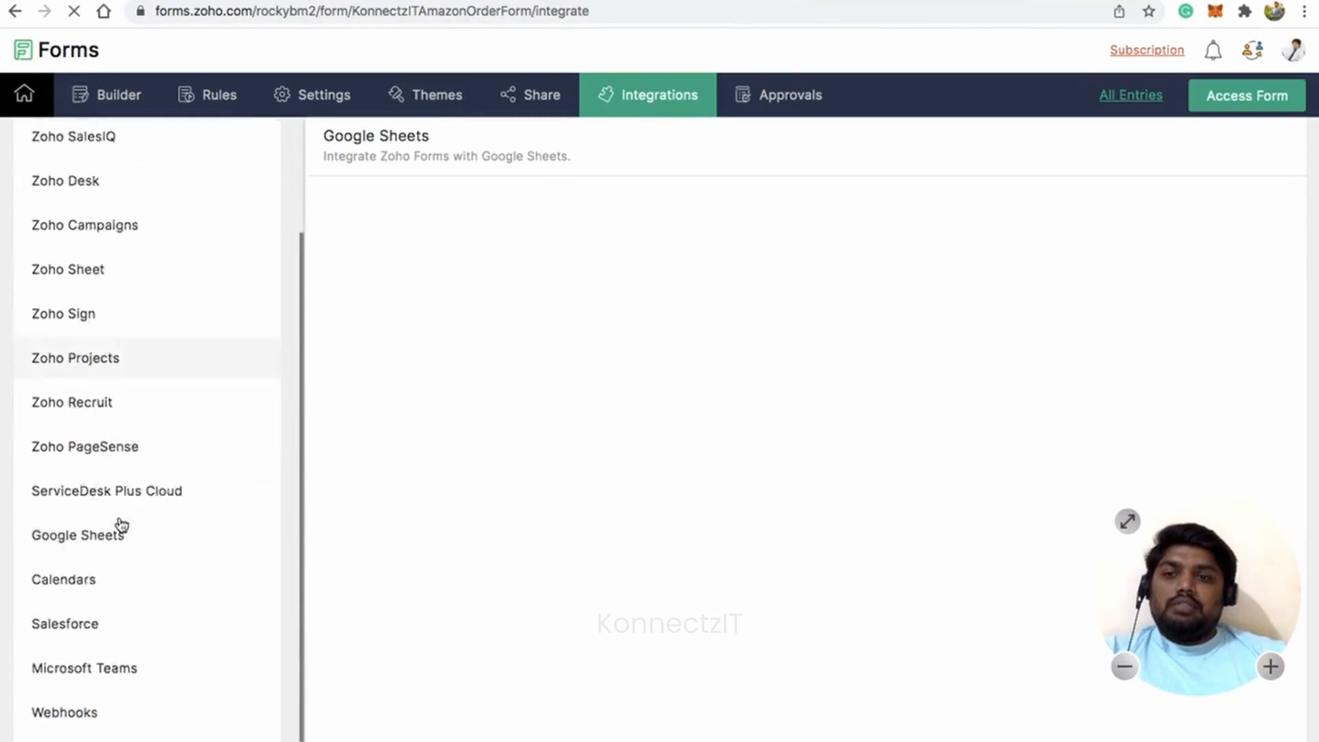
scroll(121, 525, "down", 1)
left_click(95, 659)
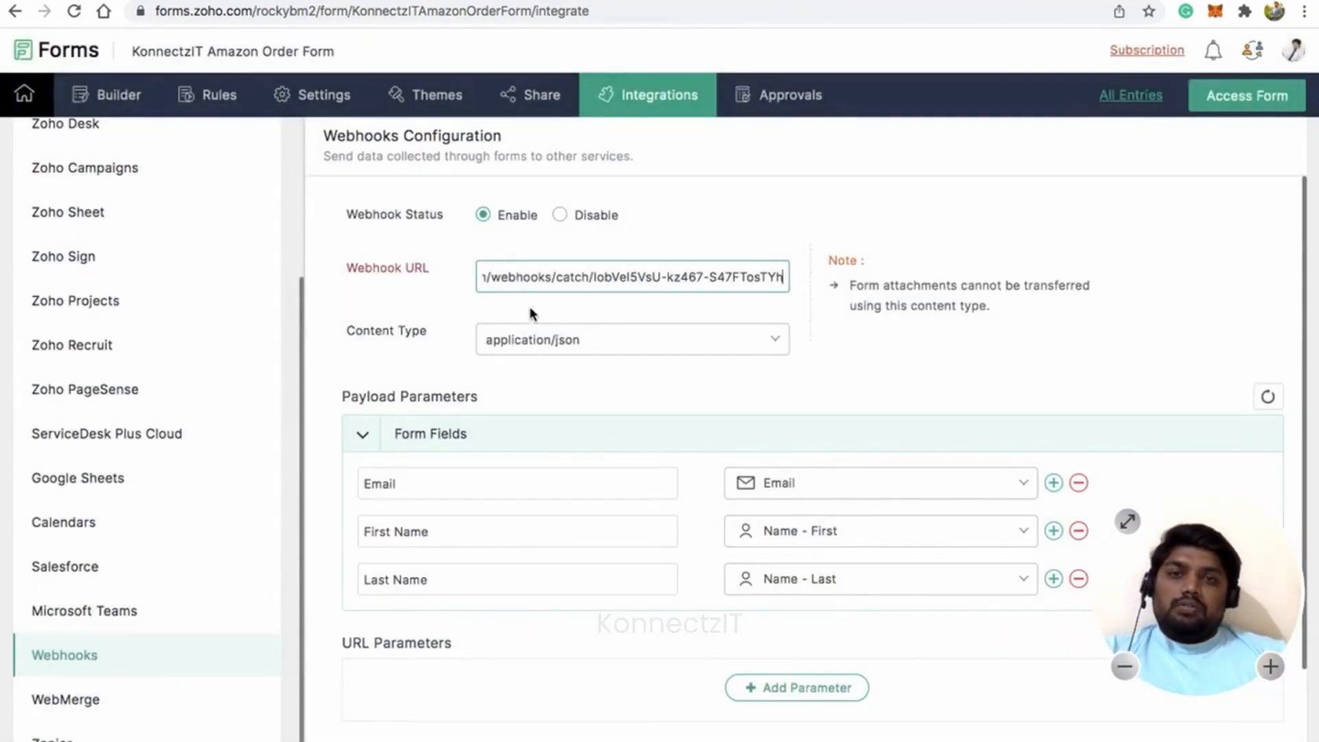
key("super+a")
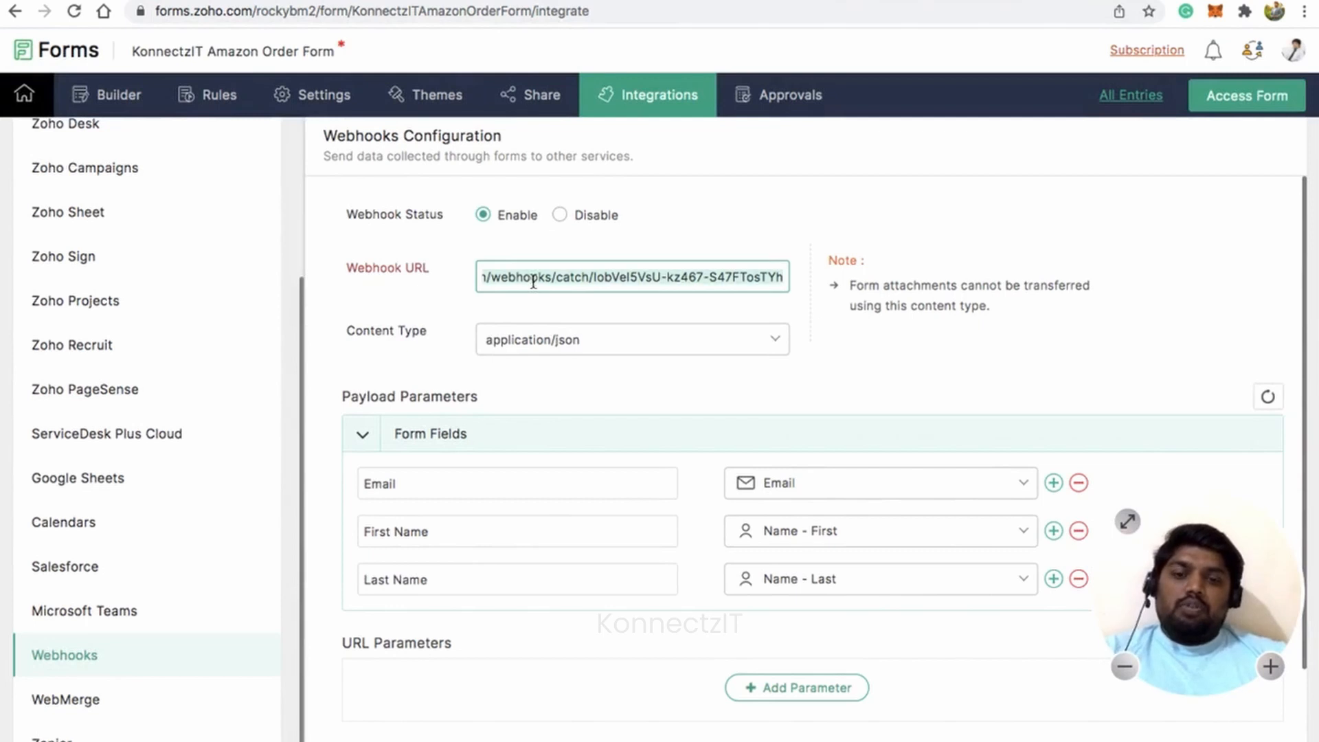
key("super+v")
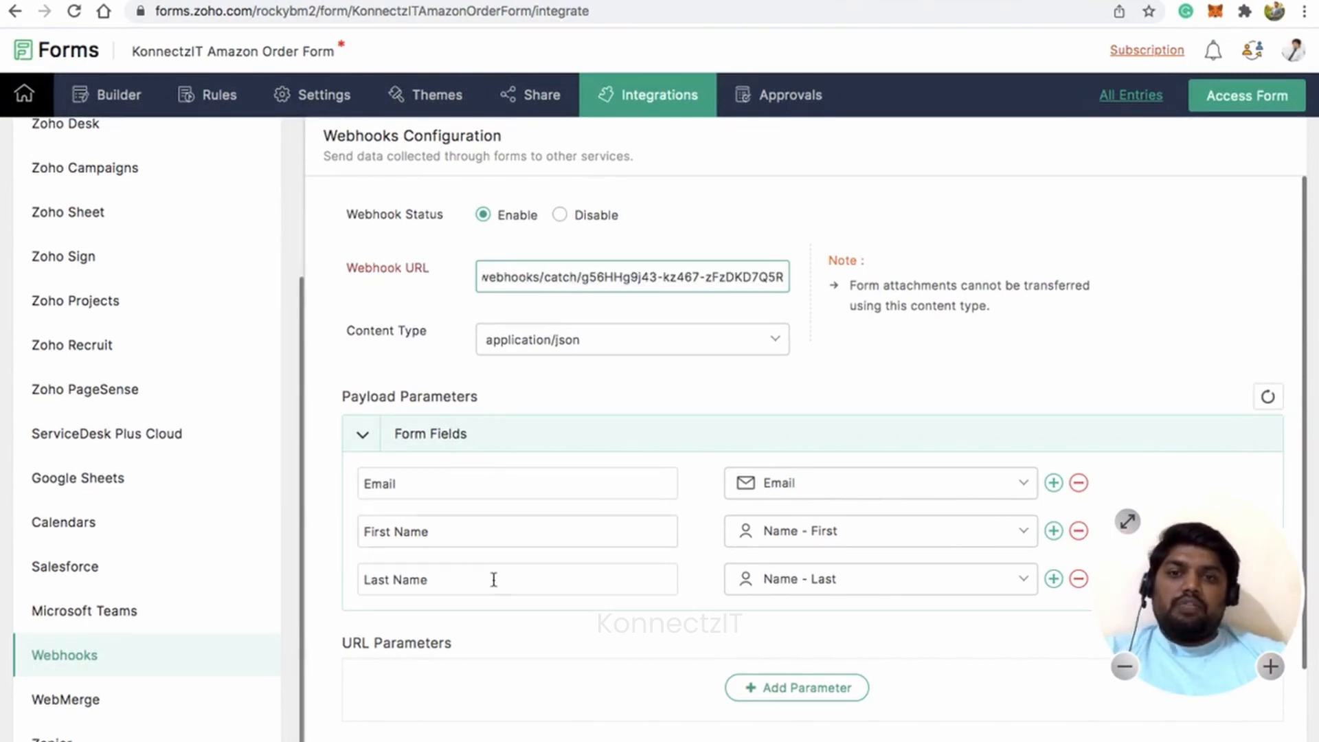
scroll(555, 509, "down", 3)
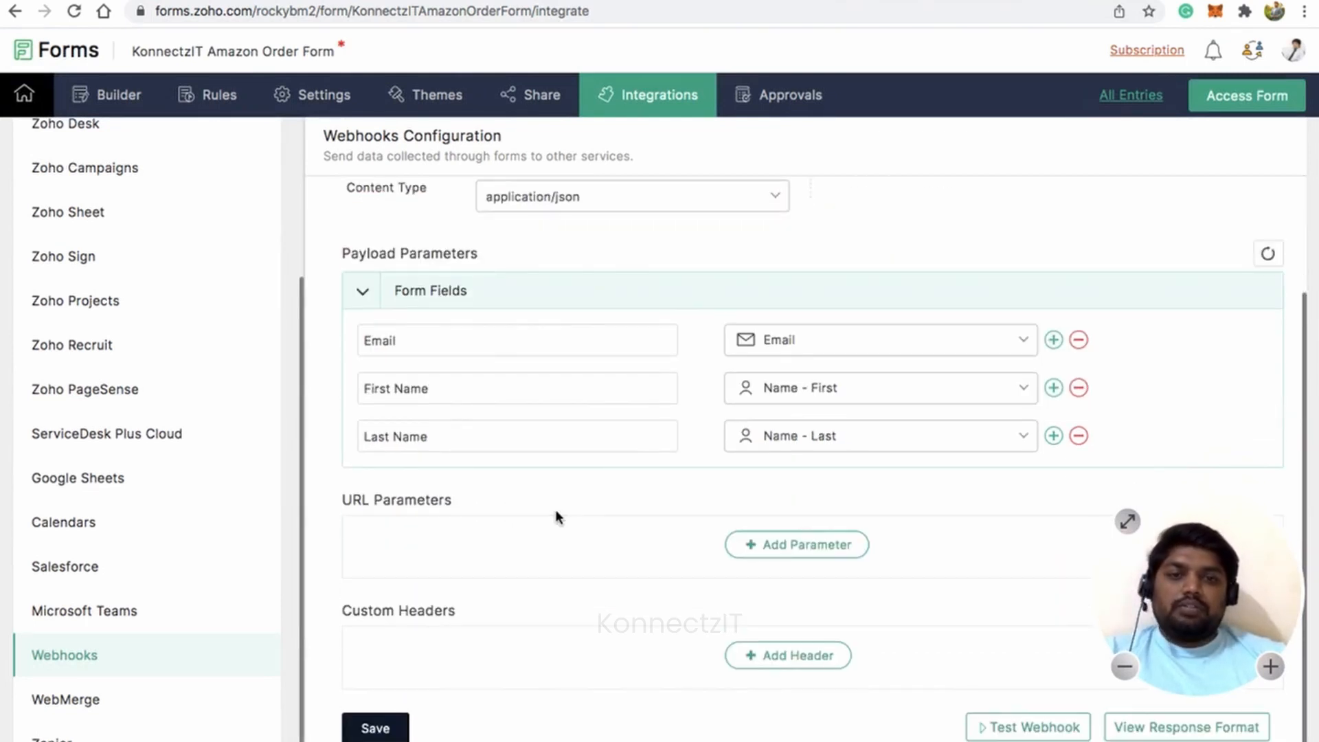
left_click(386, 729)
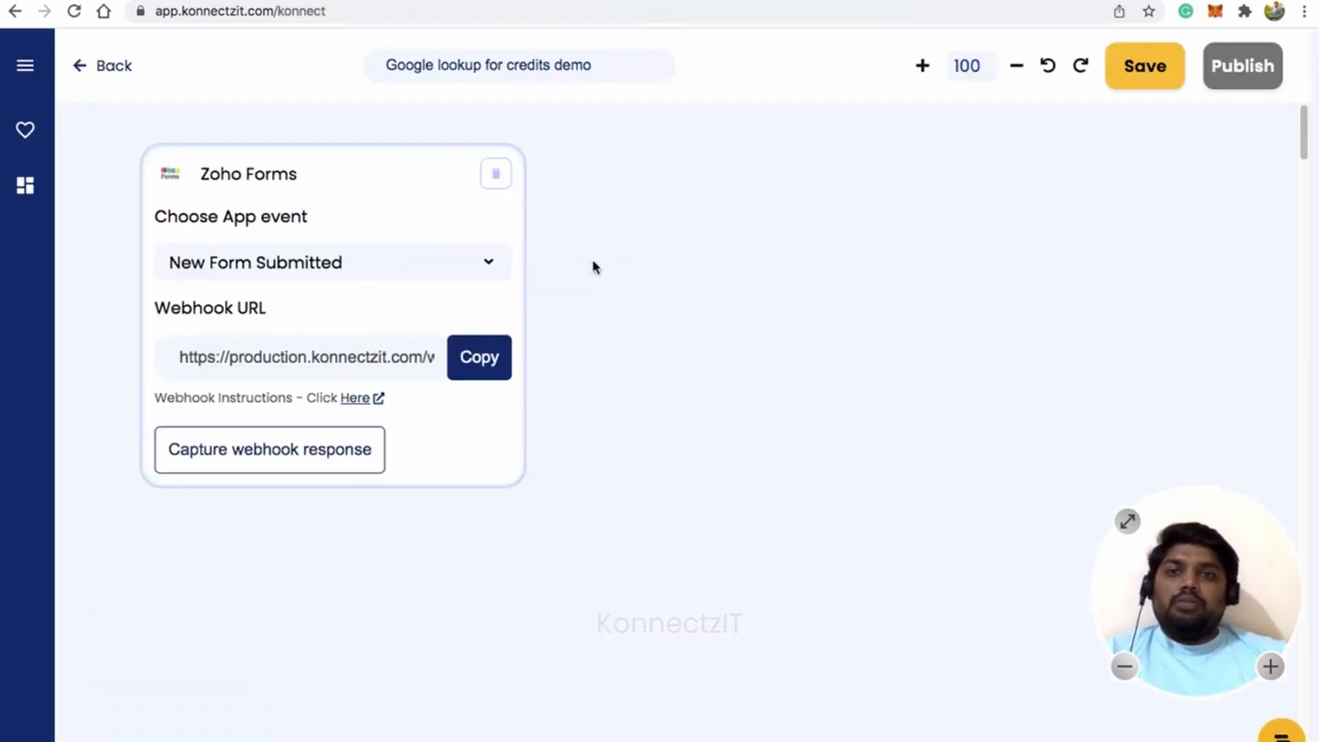
Start capturing the webhook response and submit a test order entry with a first name, last name and email.
left_click(321, 459)
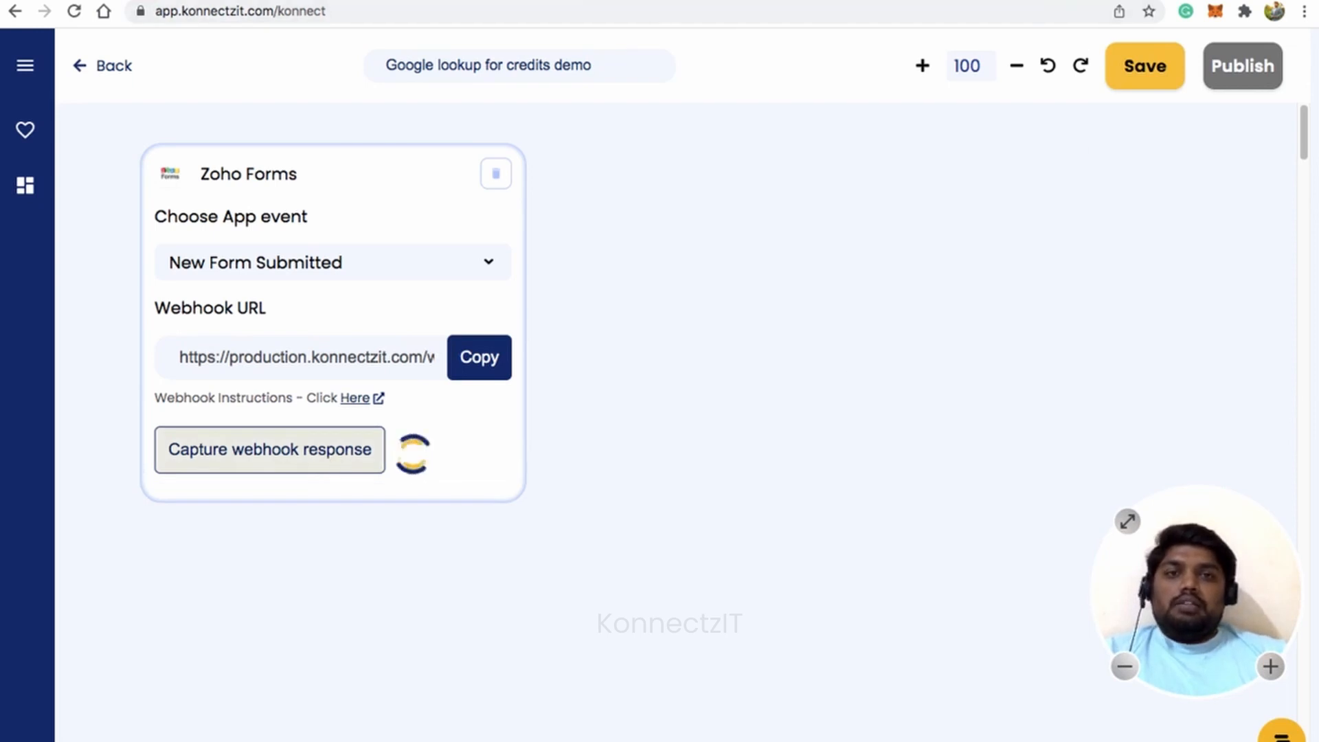
left_click(1071, 4)
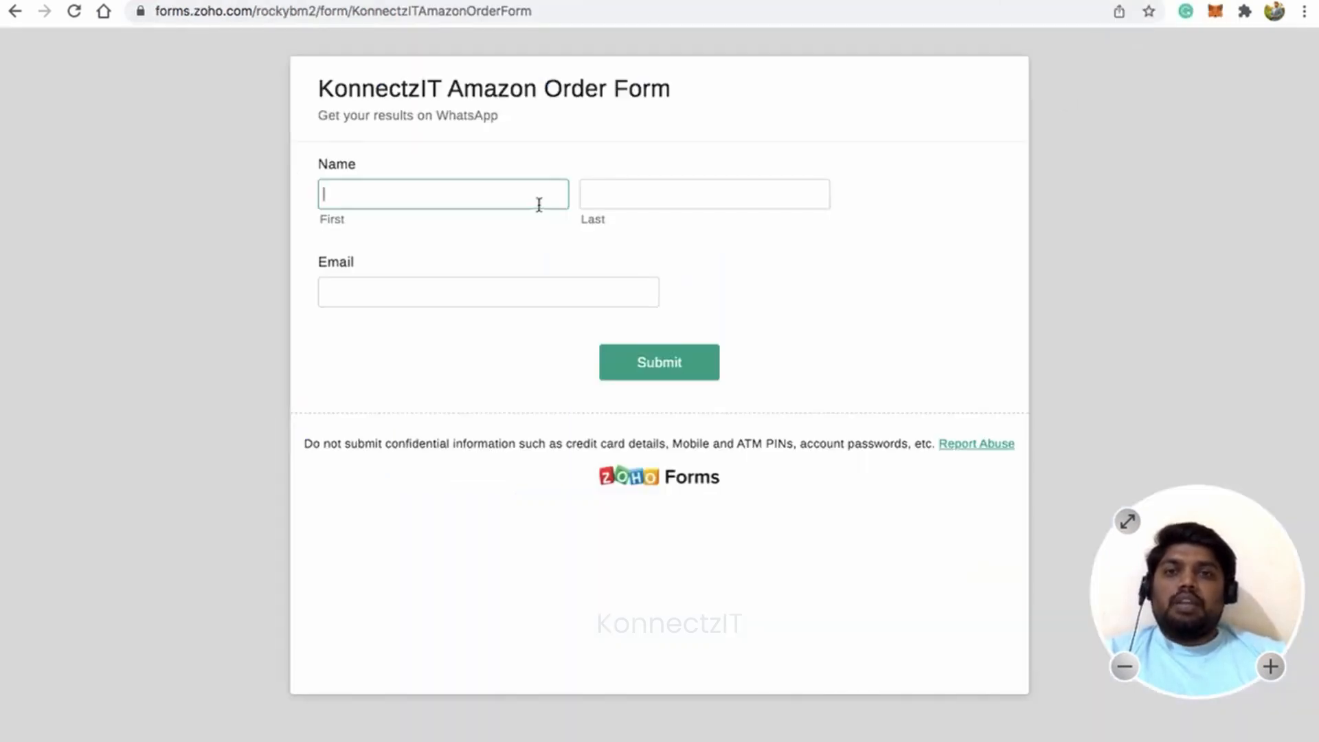
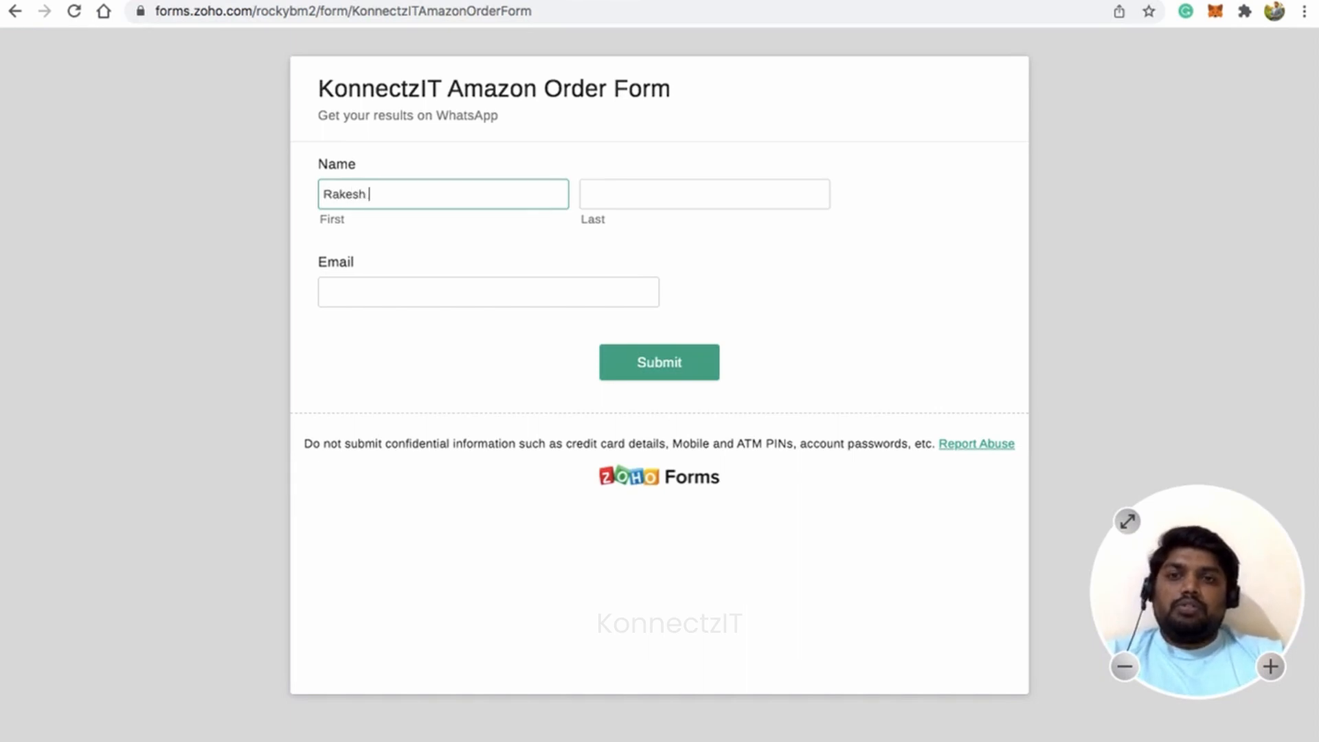
key("Tab")
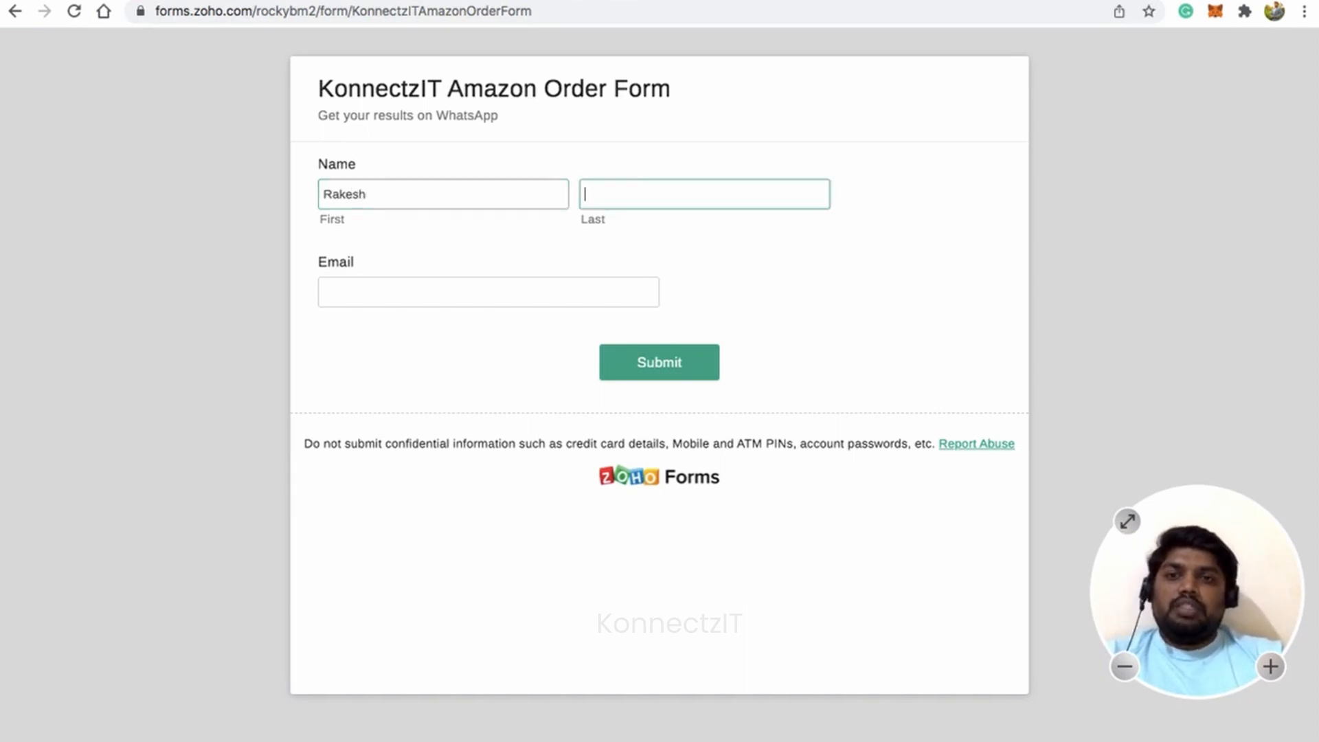
key("Tab")
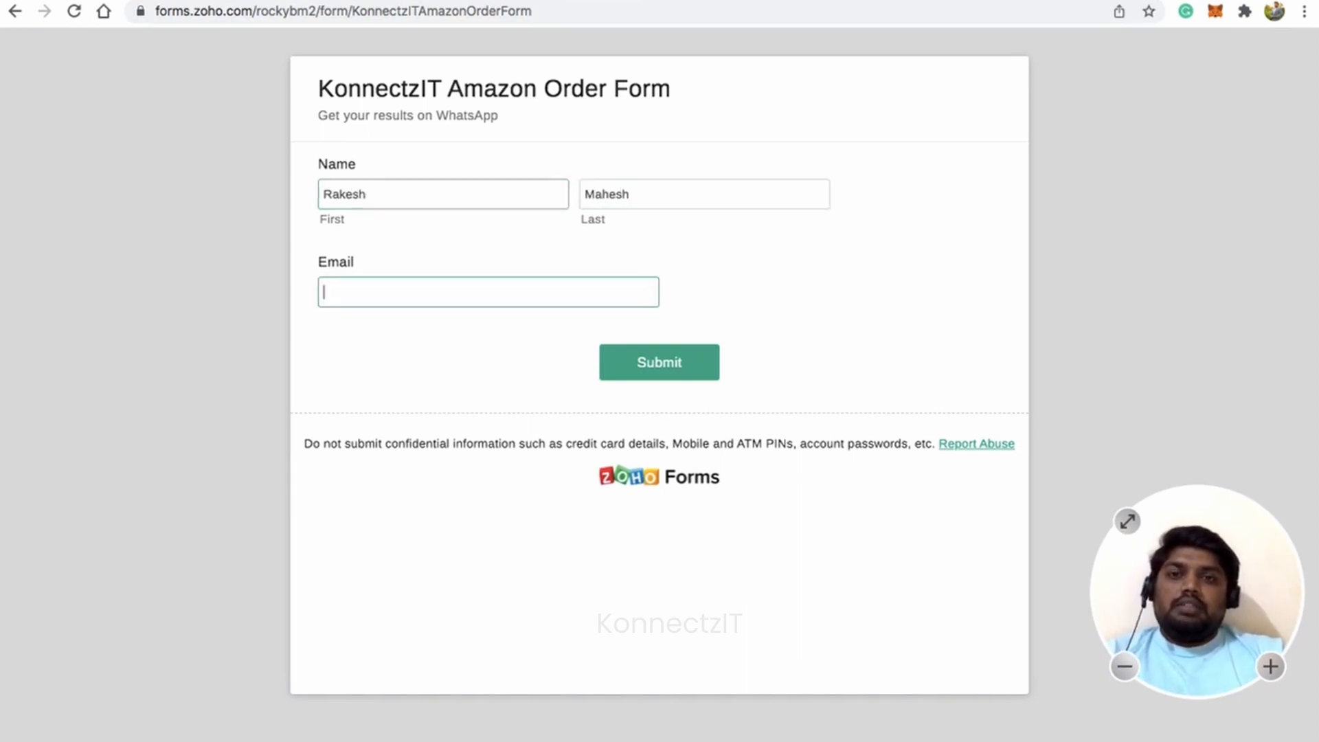
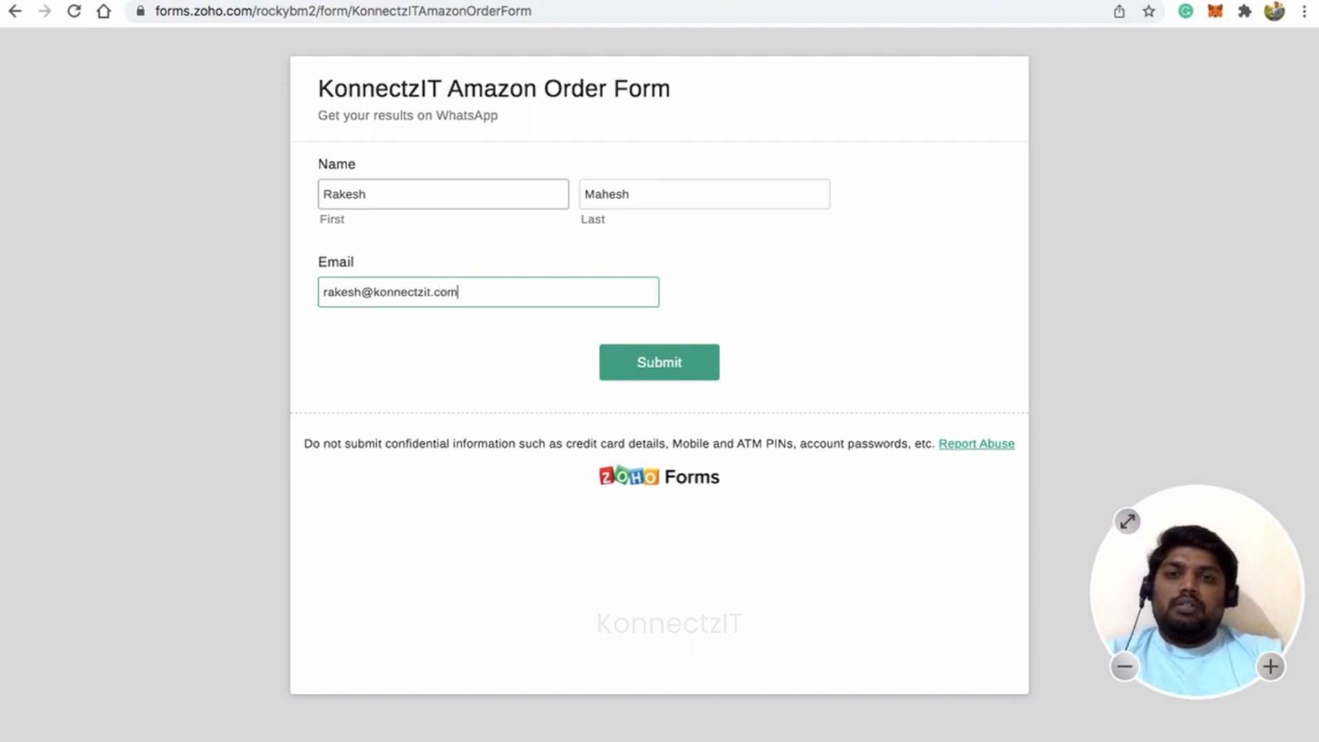
left_click(661, 371)
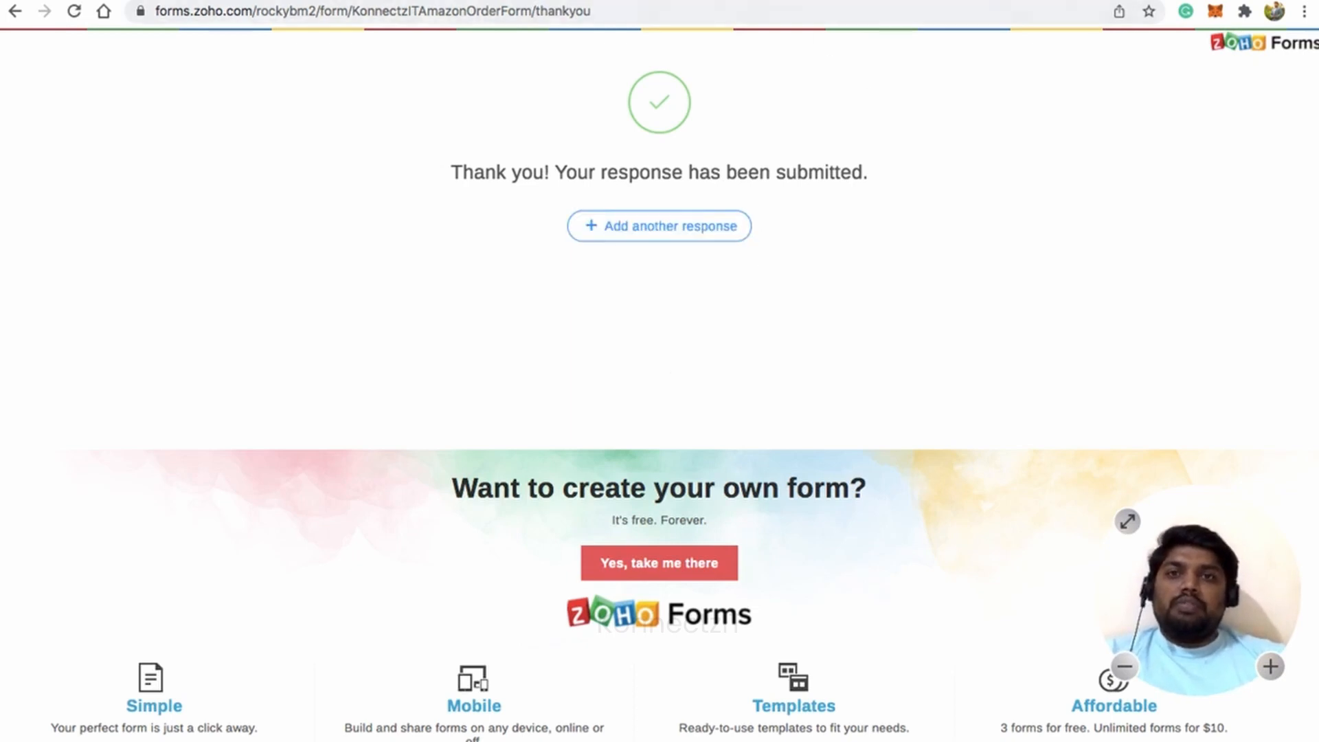
left_click(736, 5)
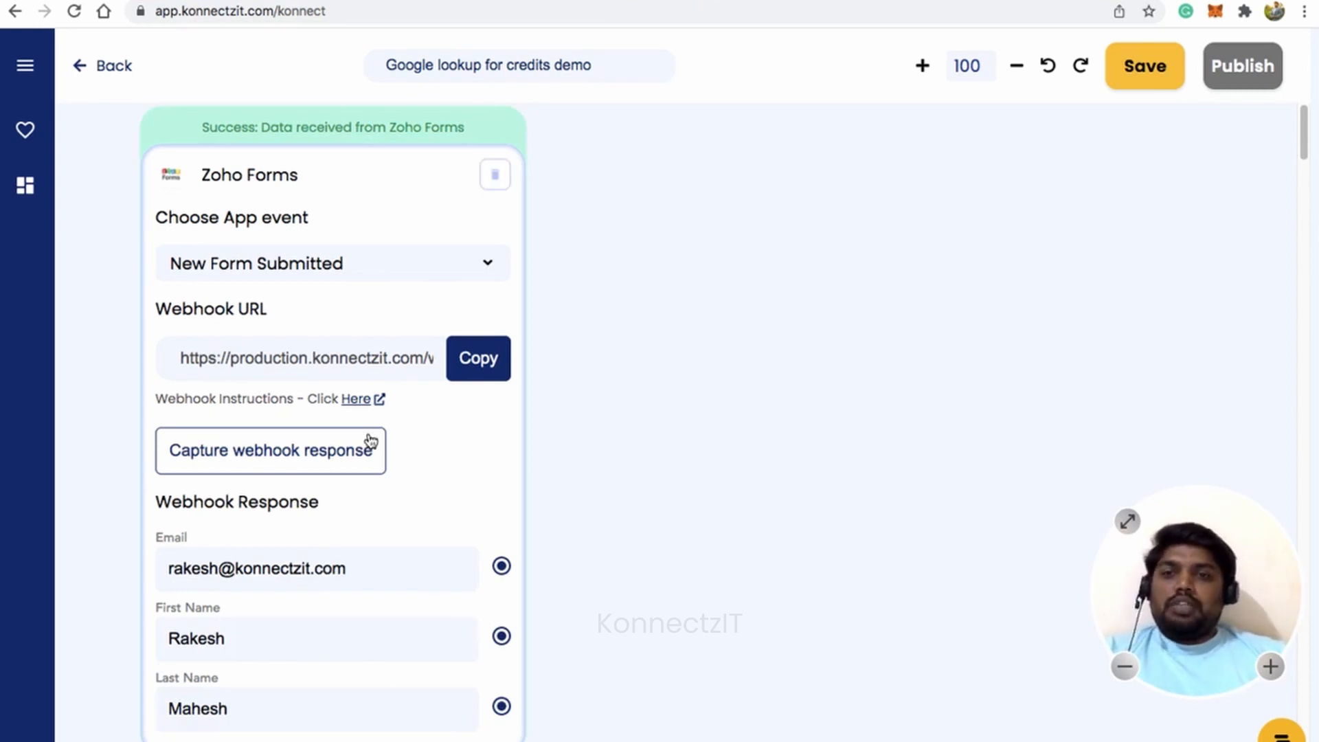
Add a Google Sheet step beside the Zoho Forms trigger.
scroll(368, 442, "down", 2)
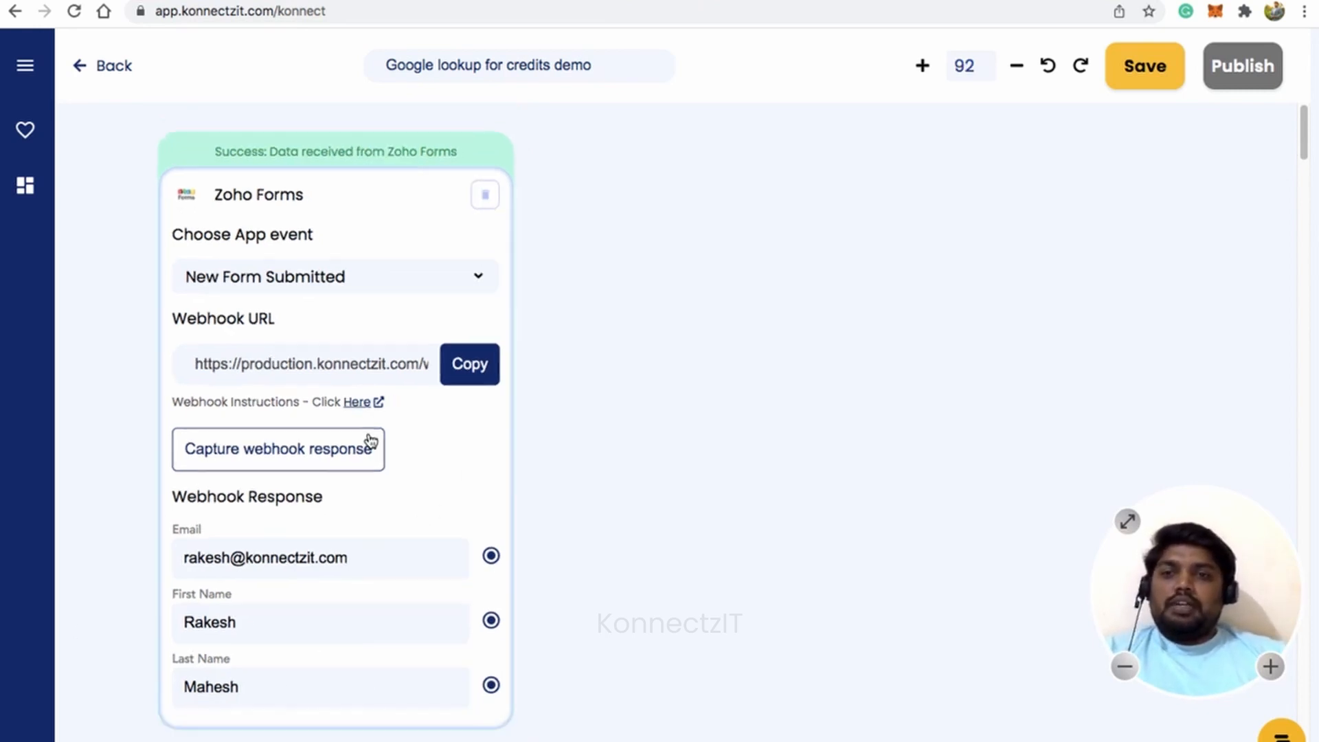
left_click(28, 68)
left_click(78, 141)
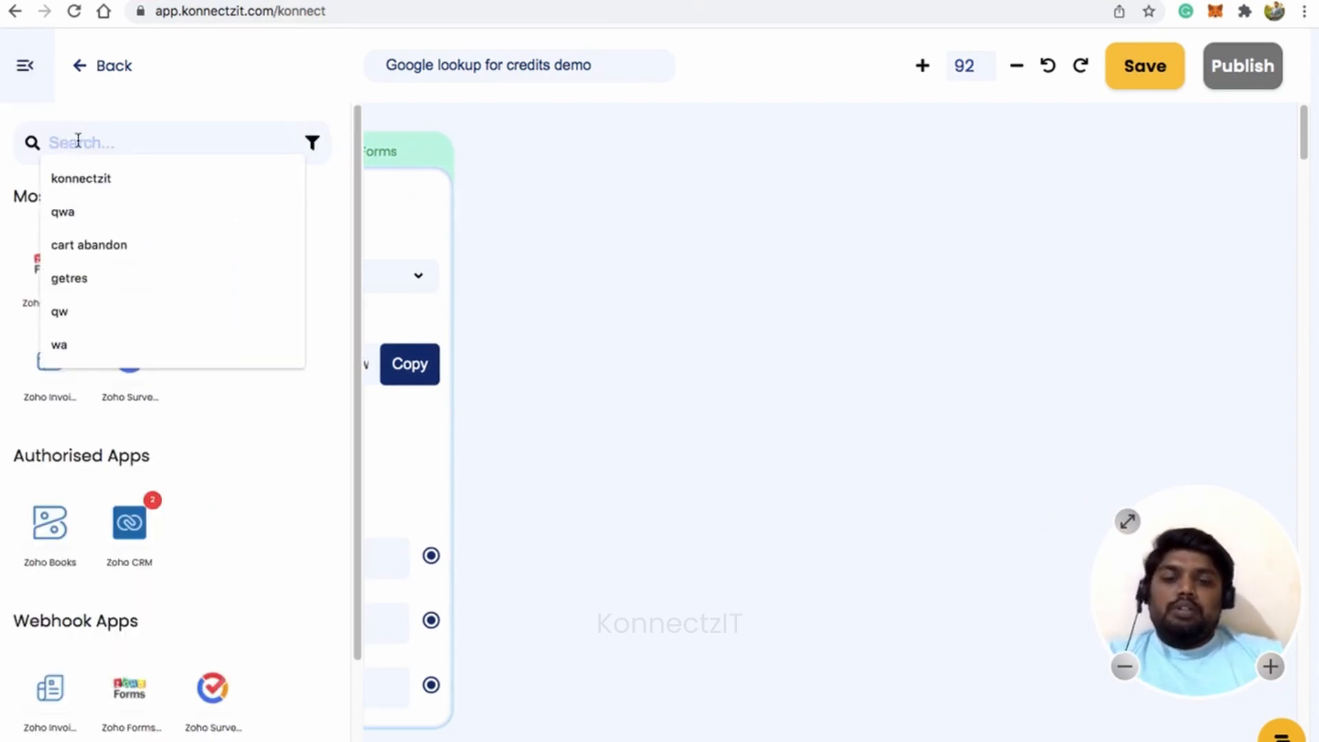
type("shee")
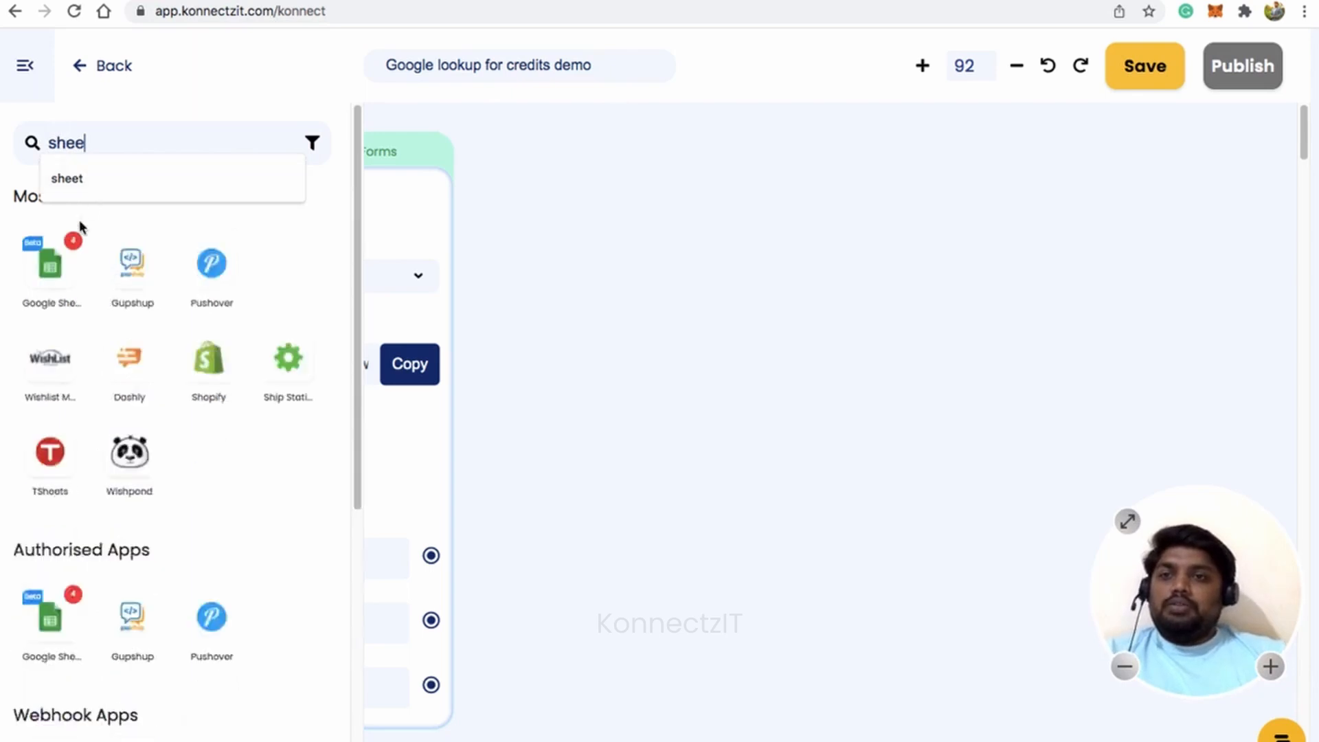
left_click_drag(61, 272, 580, 247)
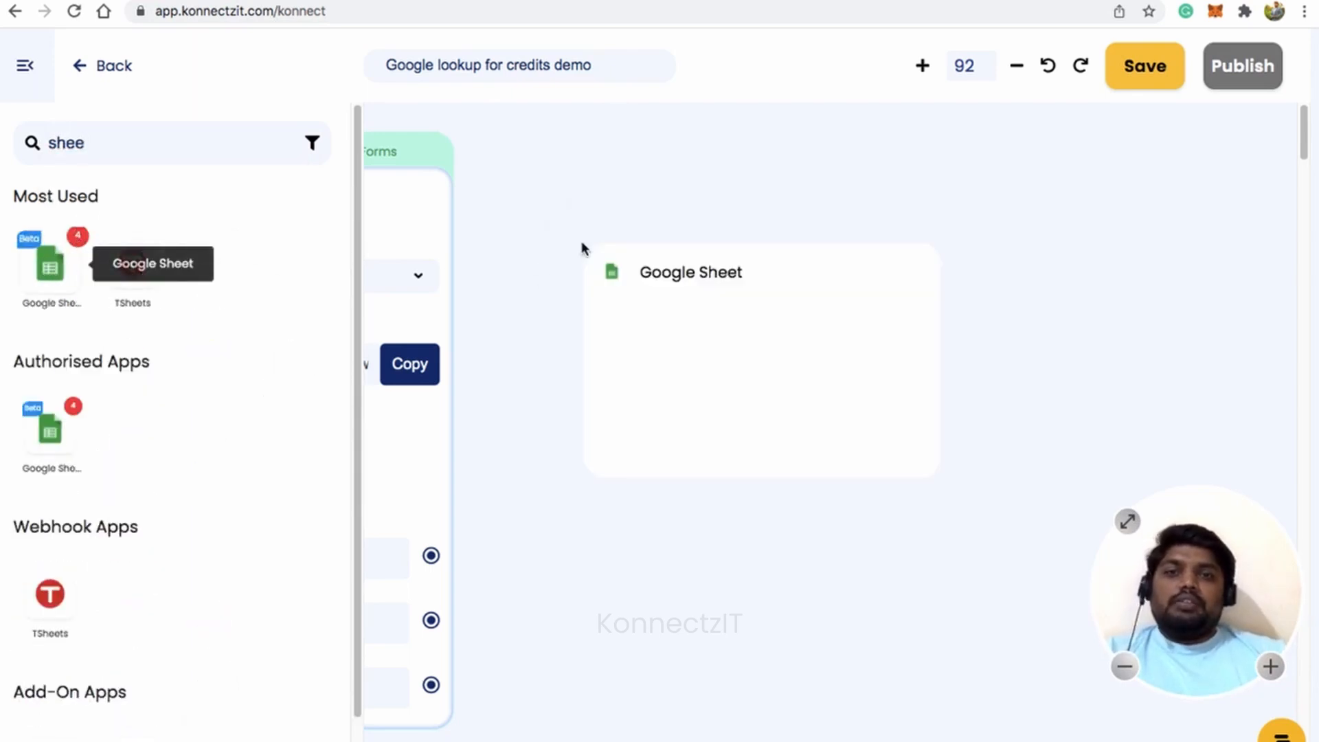
left_click(25, 65)
left_click_drag(742, 249, 728, 168)
Set the Google Sheet step to Account #2, Lookup Spreadsheet, KonnectzIT Demo Sheets, Amazon Order Demo sheet.
left_click(701, 252)
left_click(698, 307)
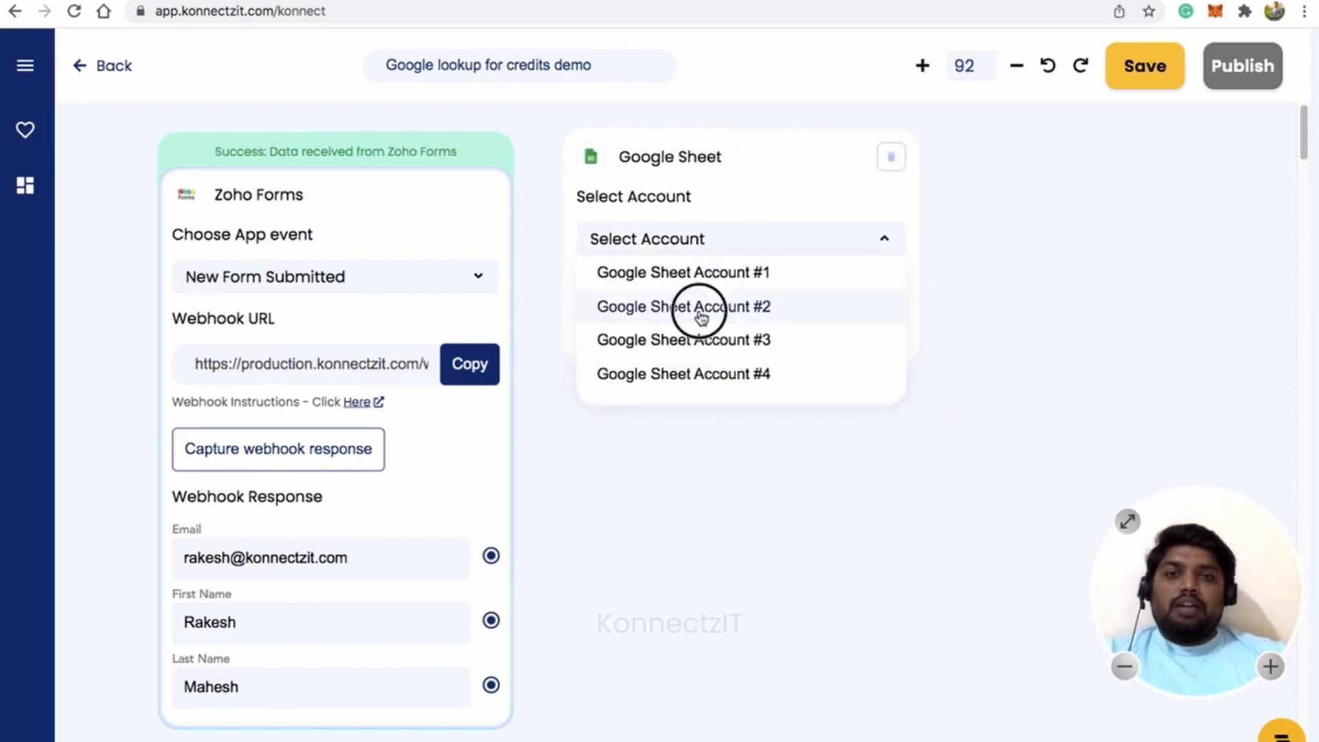
left_click(710, 323)
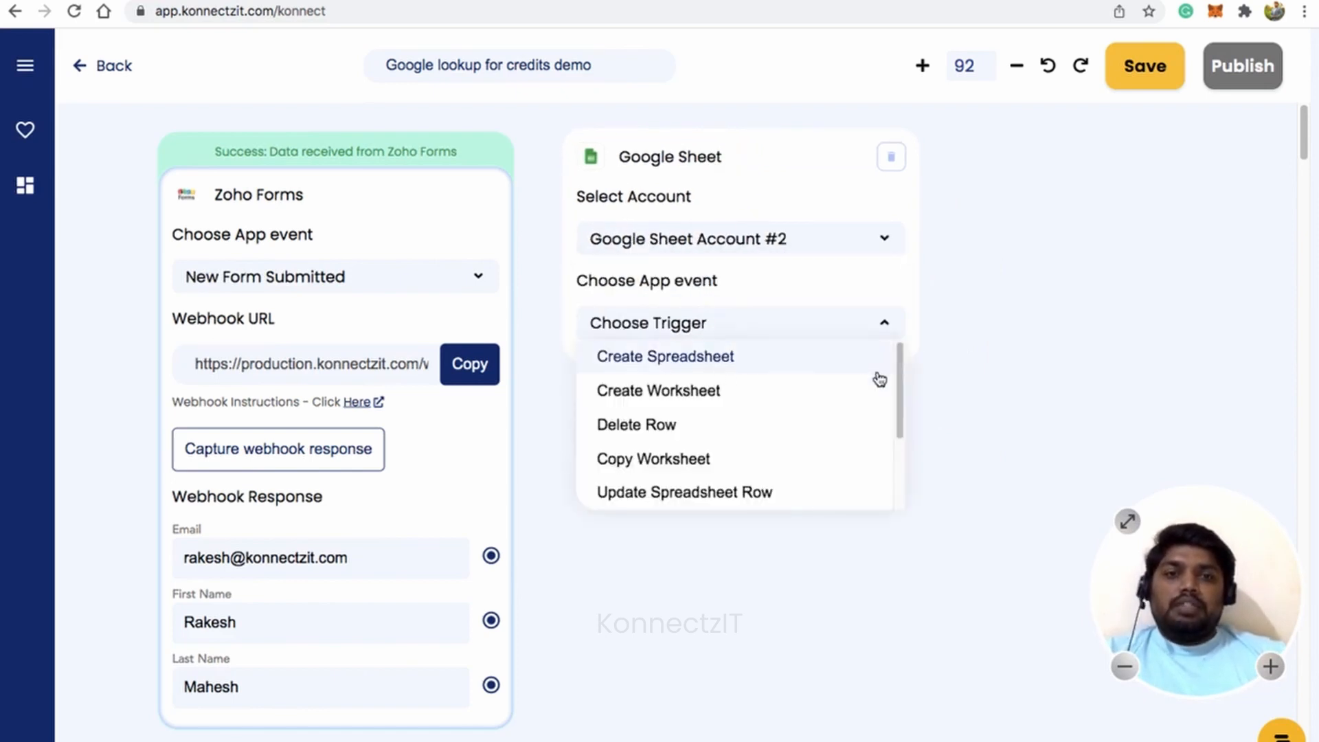
left_click_drag(898, 389, 713, 456)
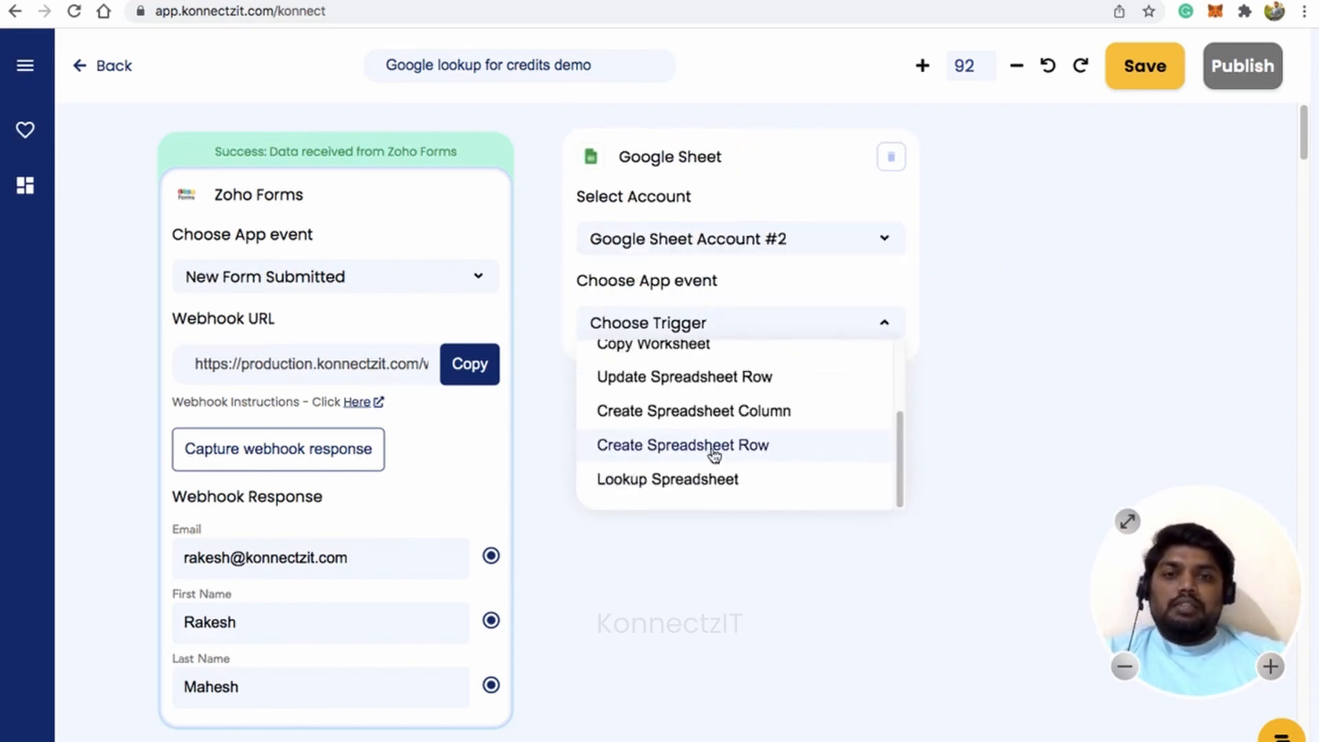
left_click(694, 489)
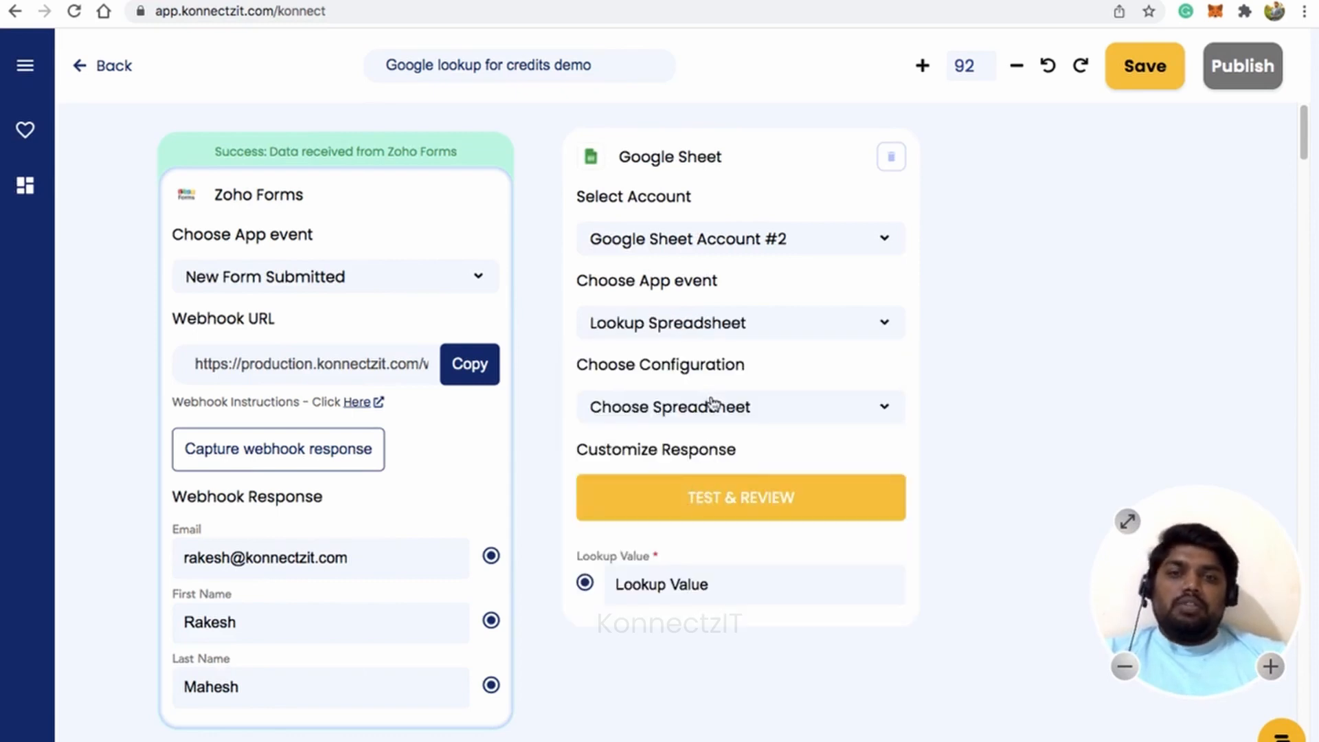
left_click(717, 409)
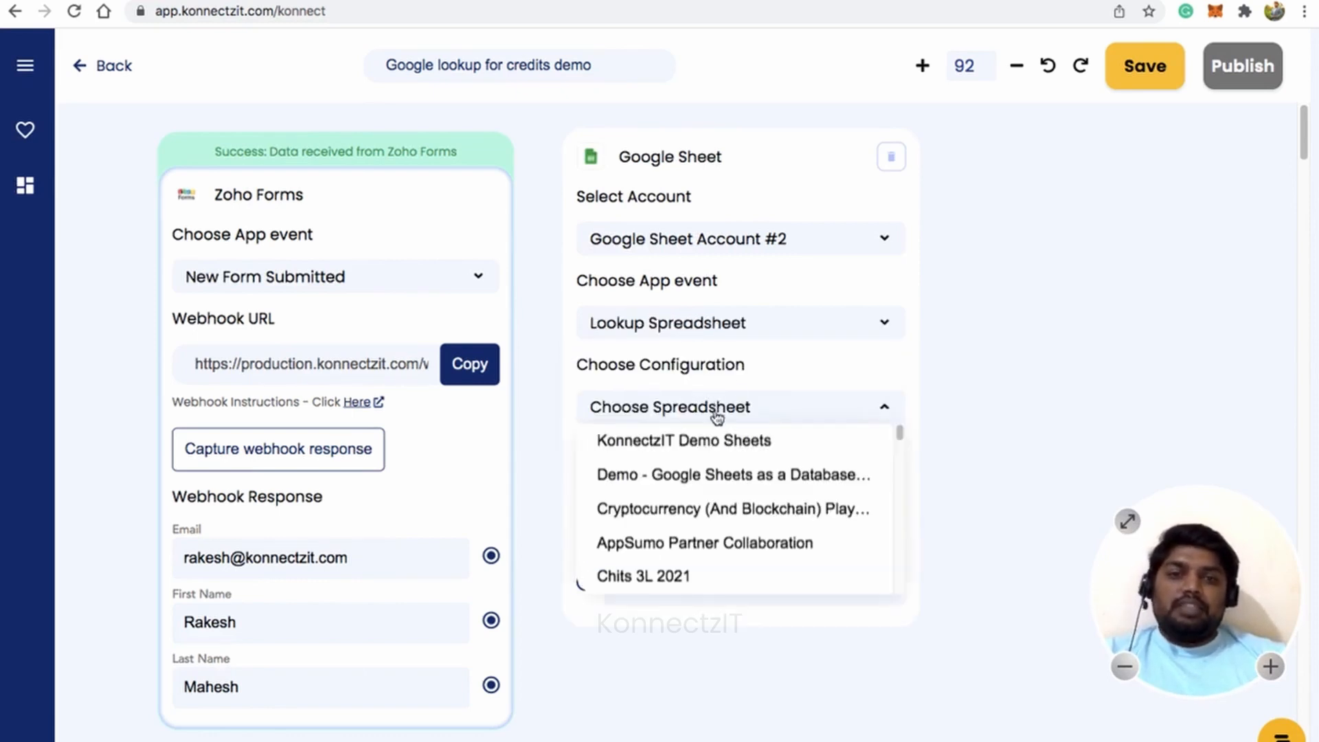
left_click(717, 440)
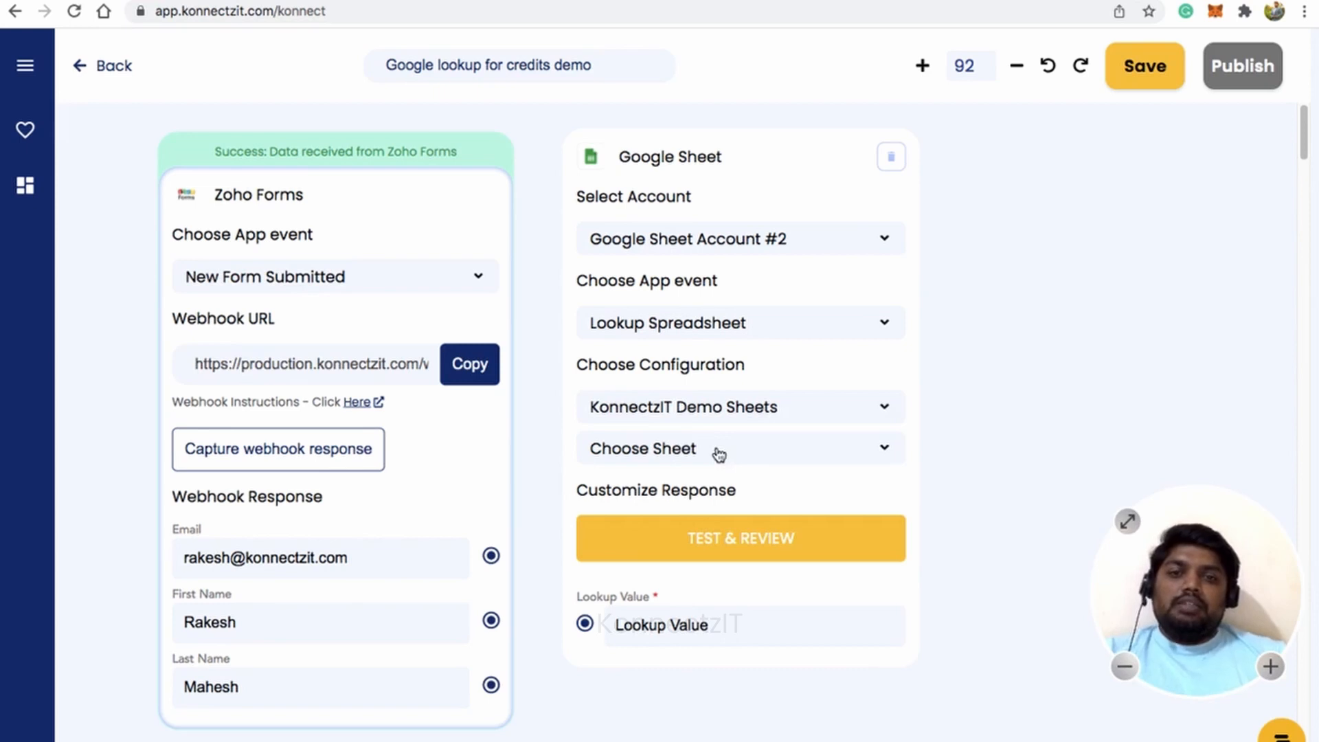
left_click(718, 454)
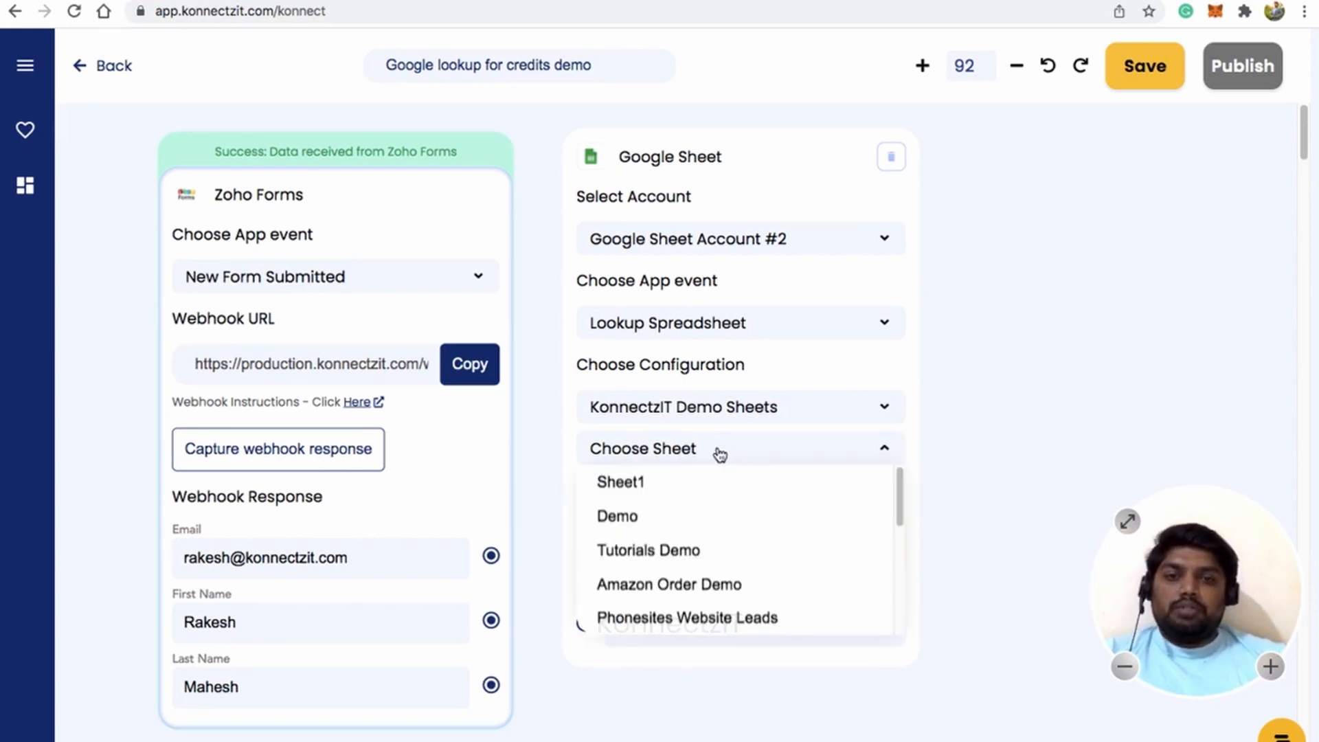
left_click(707, 586)
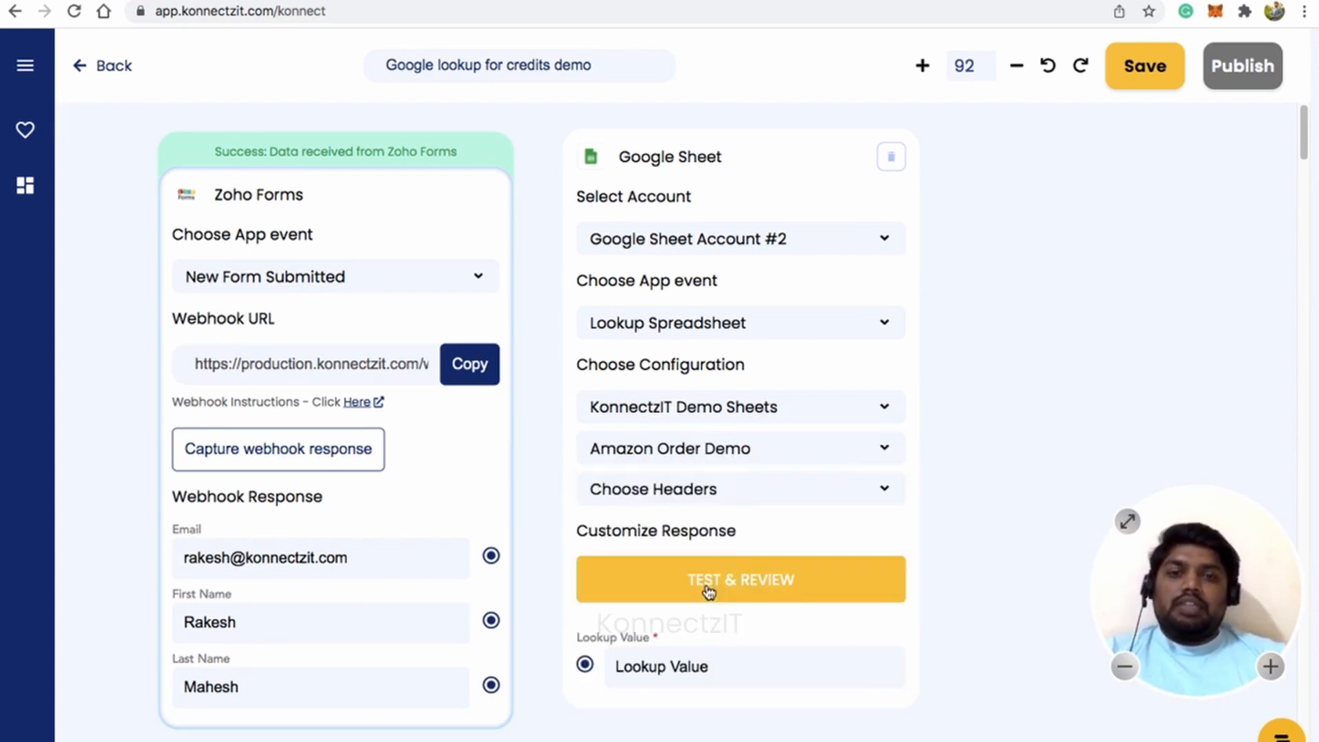
left_click(720, 494)
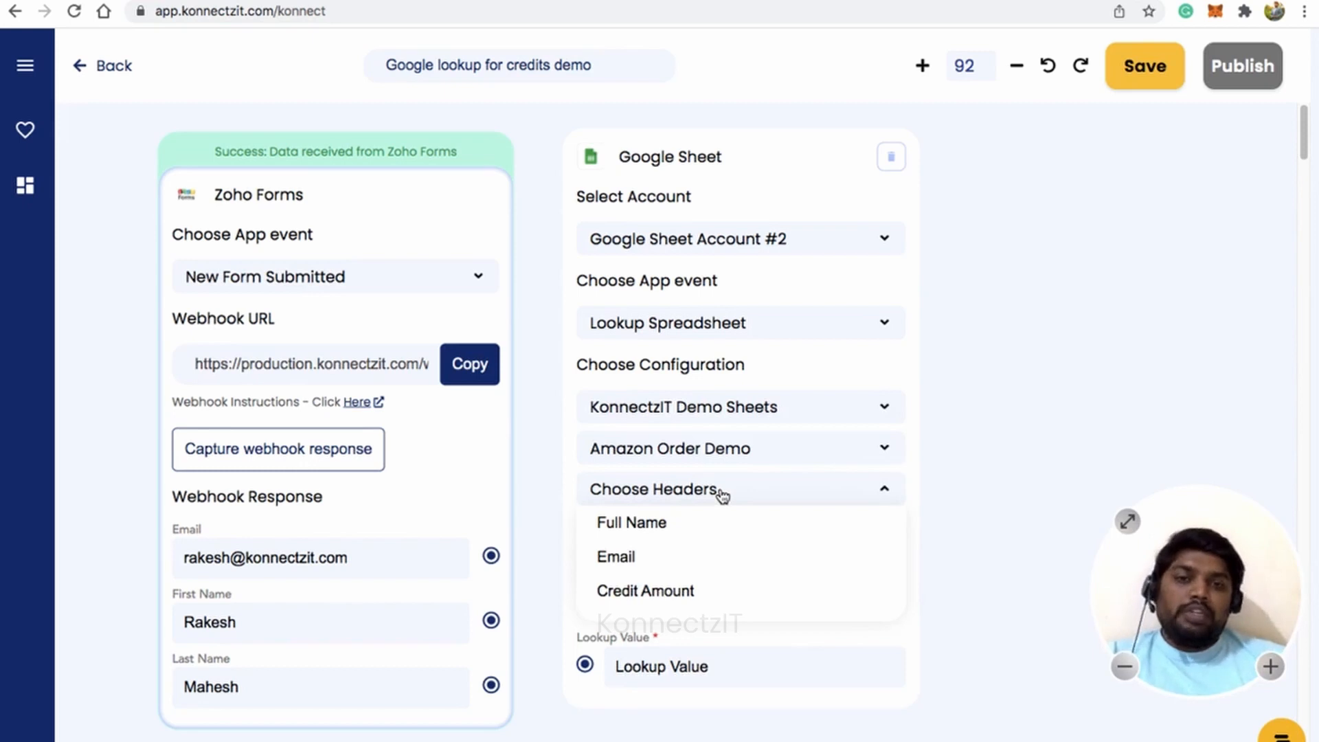
Look up the Email column using the submitted form email, then test the lookup.
left_click(630, 560)
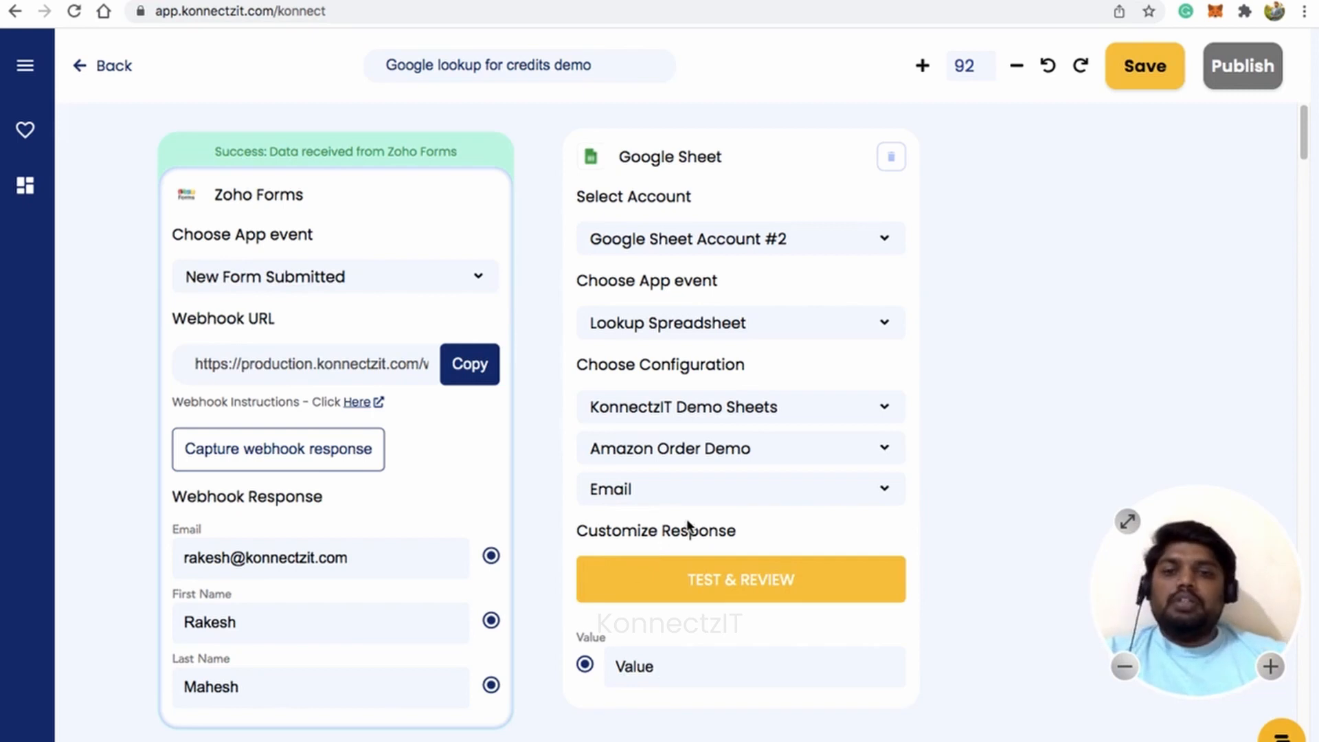
left_click_drag(485, 557, 585, 665)
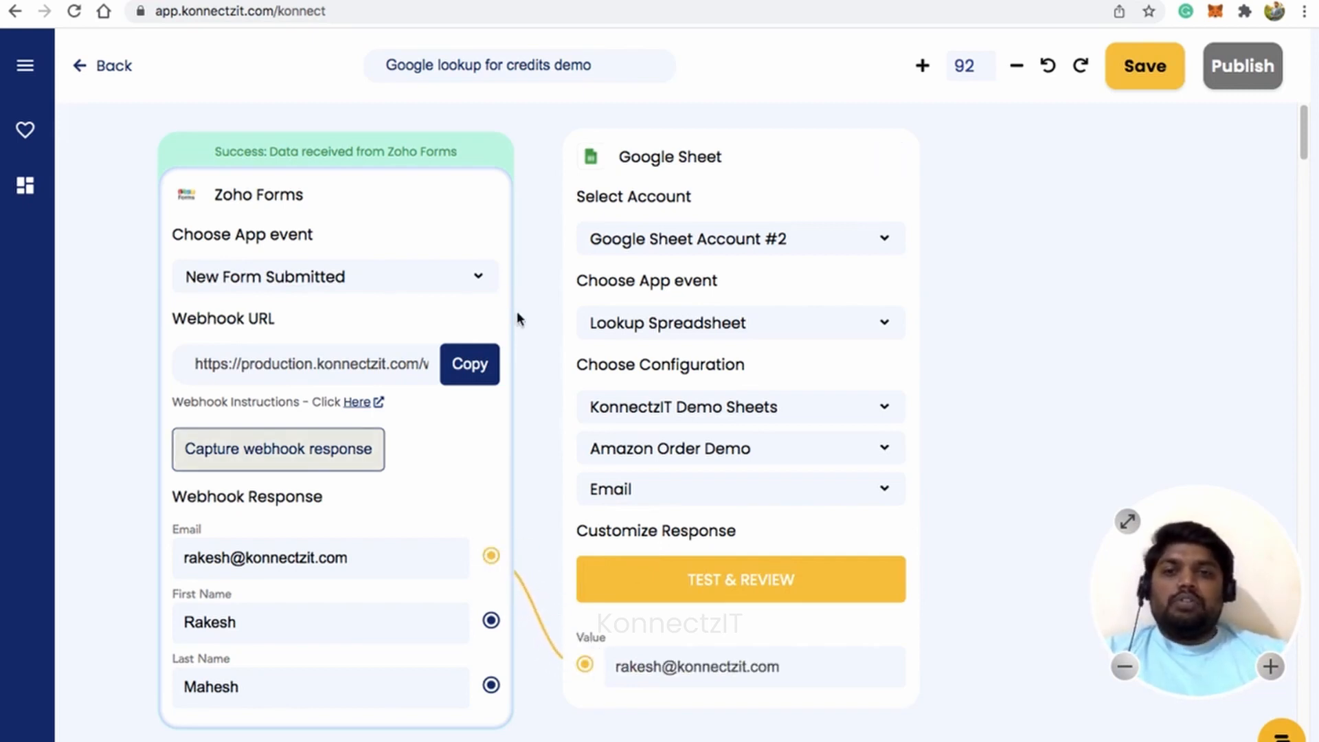
left_click_drag(447, 201, 442, 183)
left_click_drag(702, 162, 702, 165)
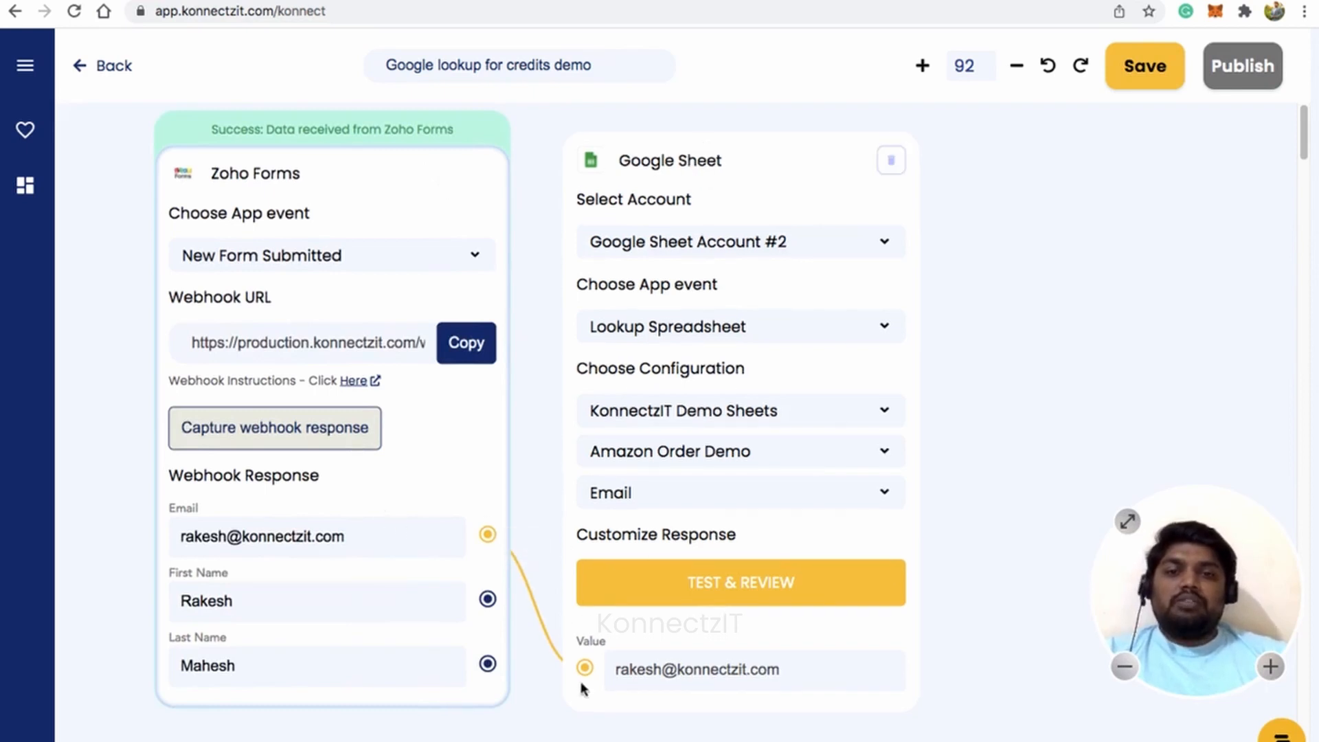
left_click(723, 584)
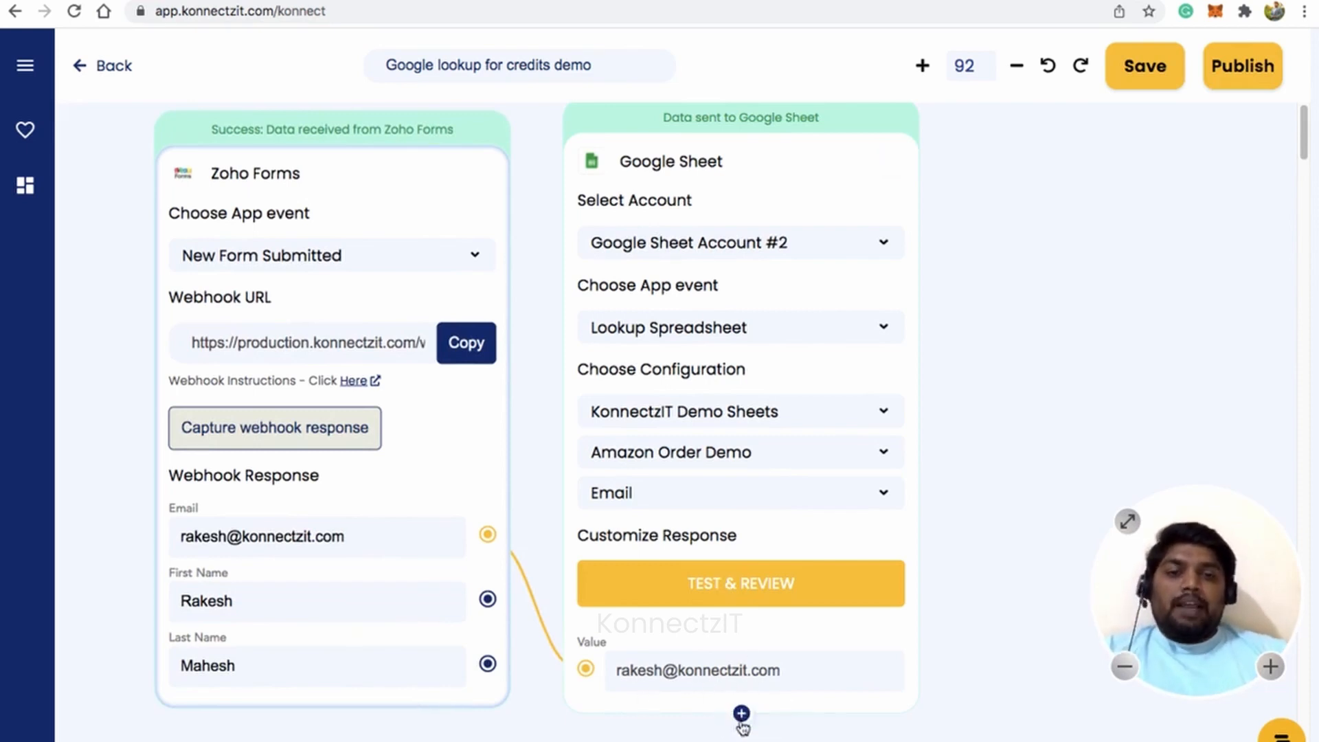
Add the Gs0 full name and Gs2 credit amount result fields to the lookup step.
left_click(739, 715)
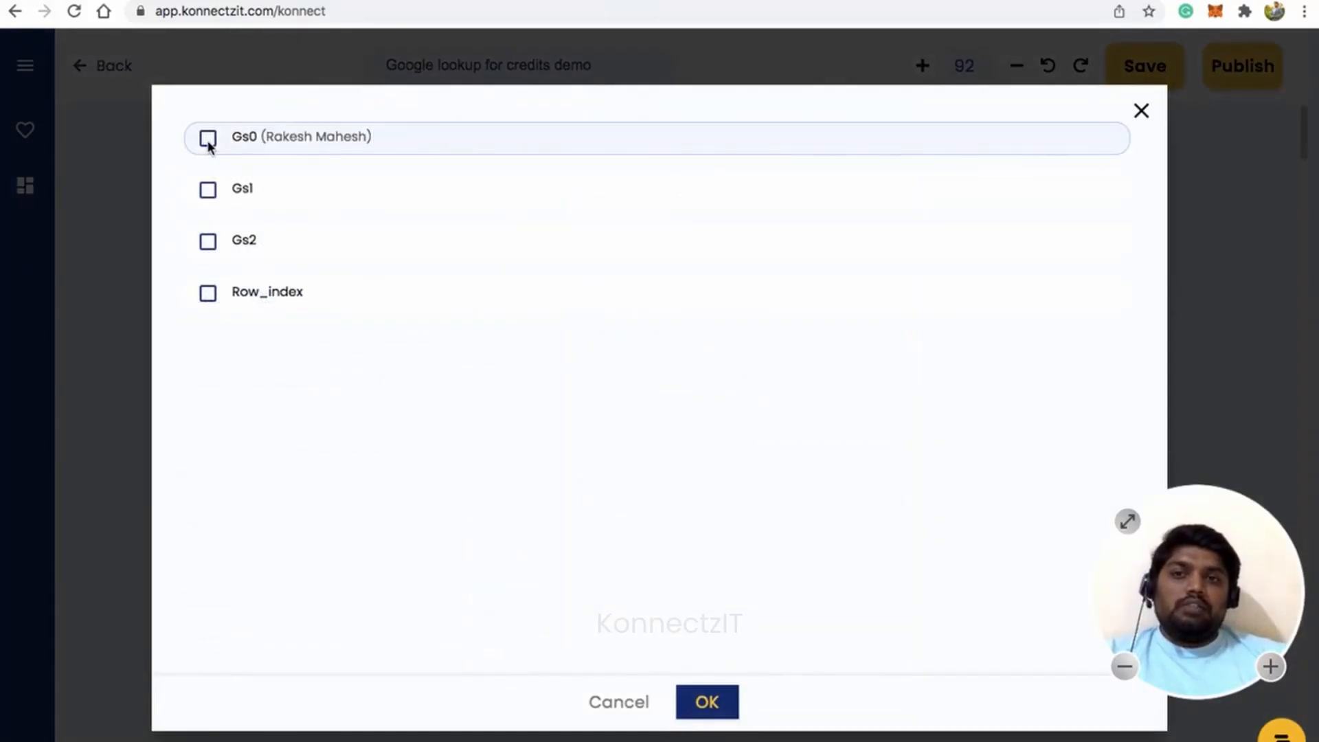
left_click(208, 139)
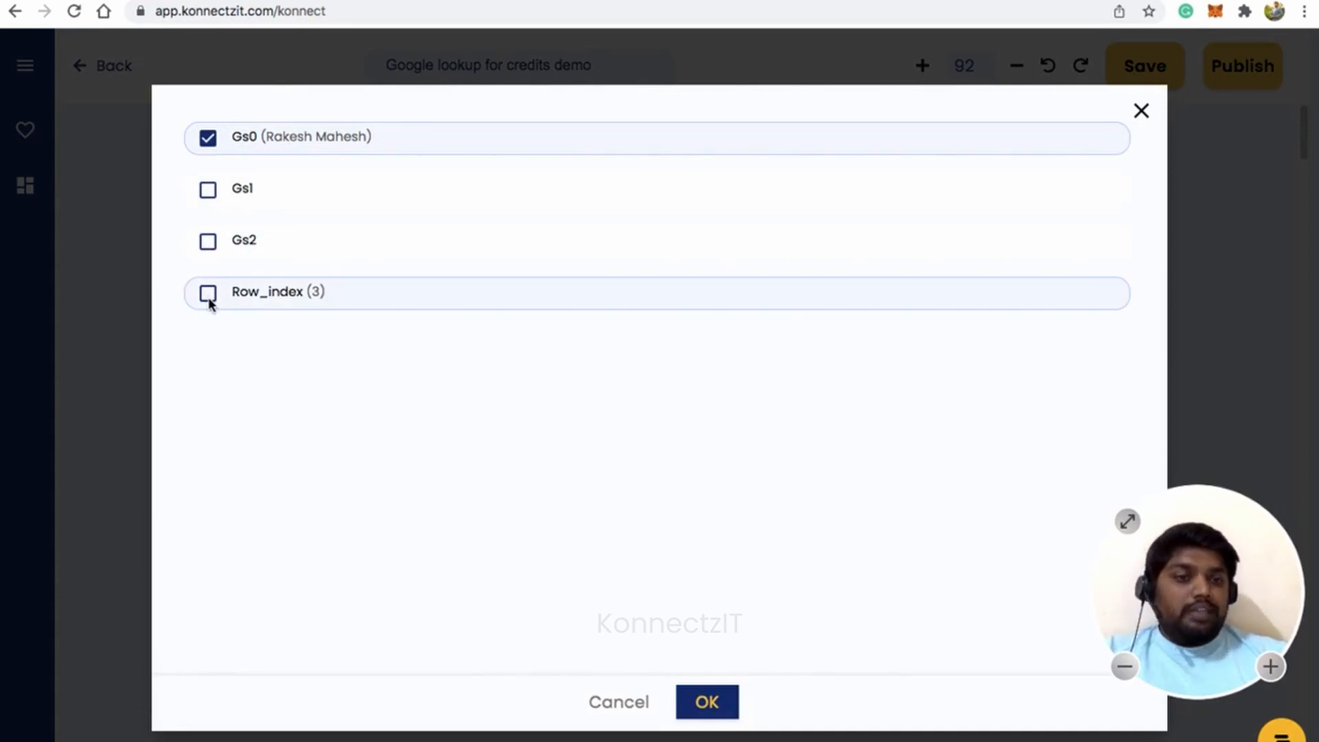
left_click(208, 242)
left_click(700, 706)
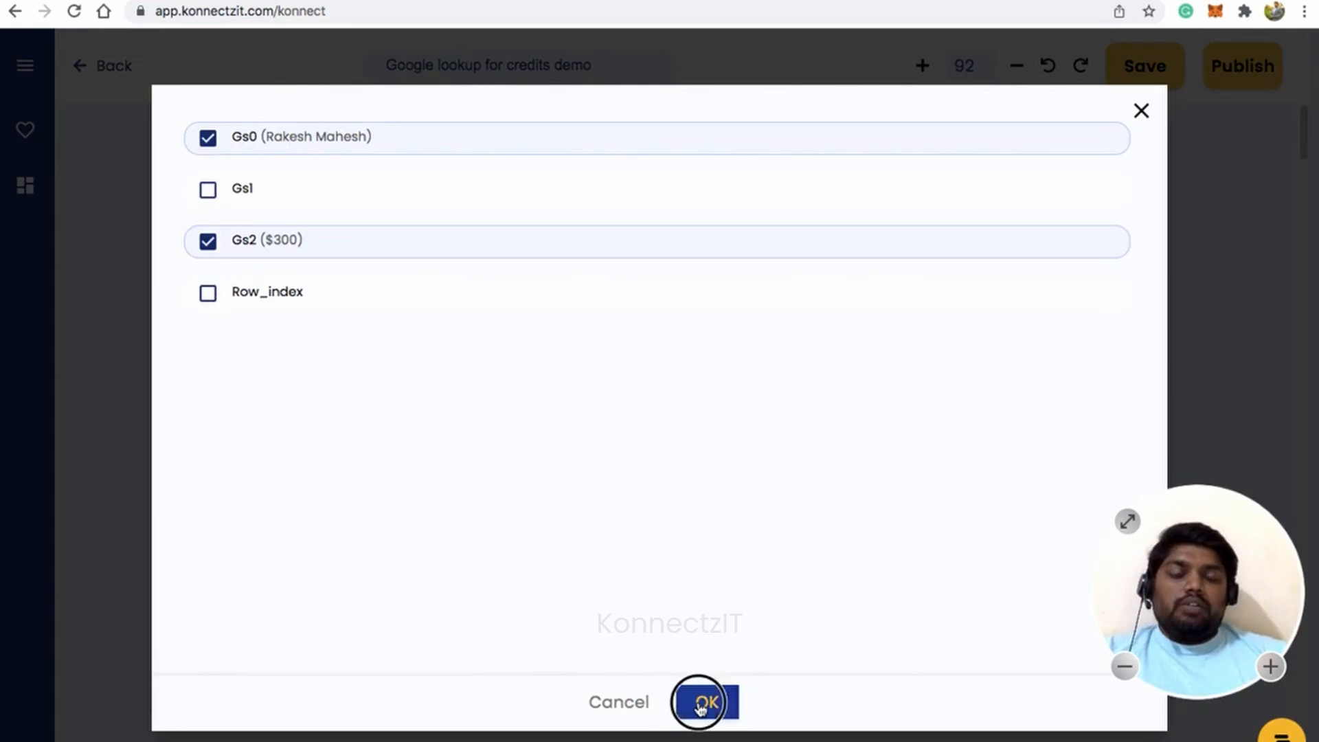
scroll(894, 680, "down", 3)
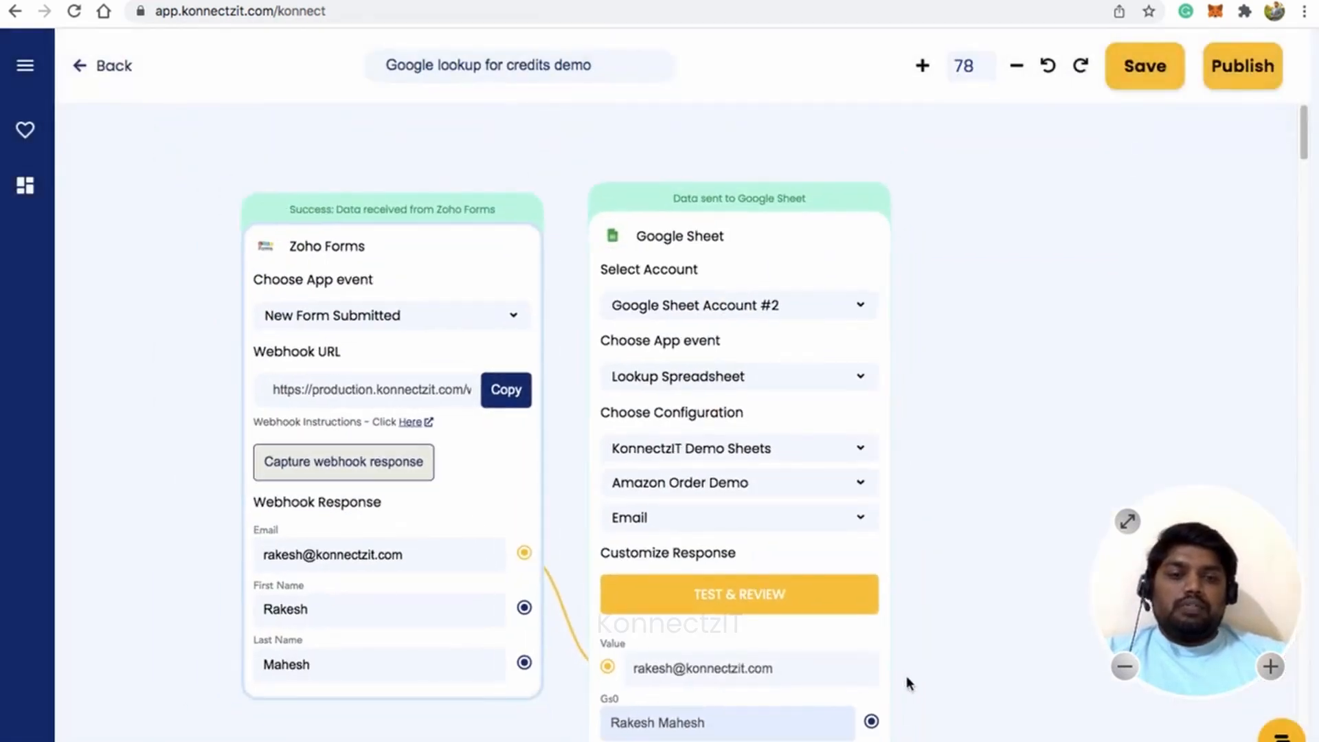
left_click_drag(907, 684, 918, 573)
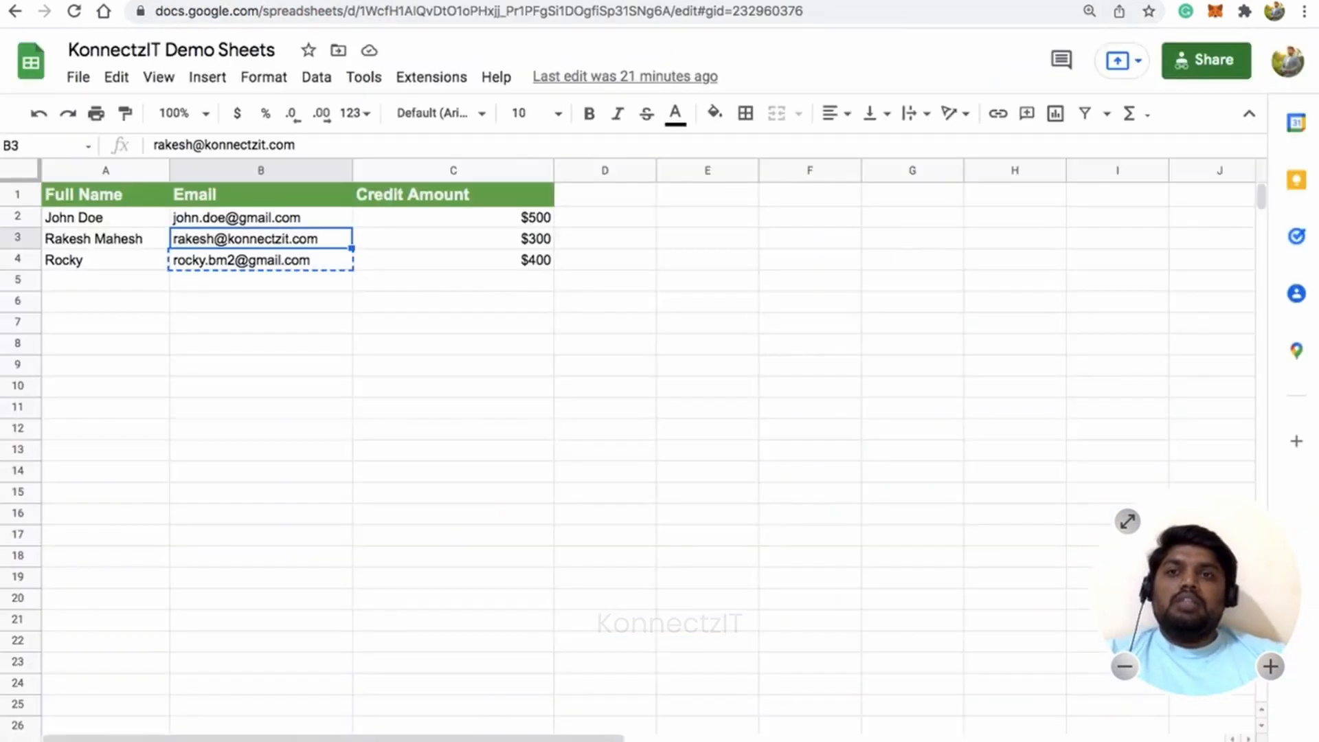
left_click(313, 237)
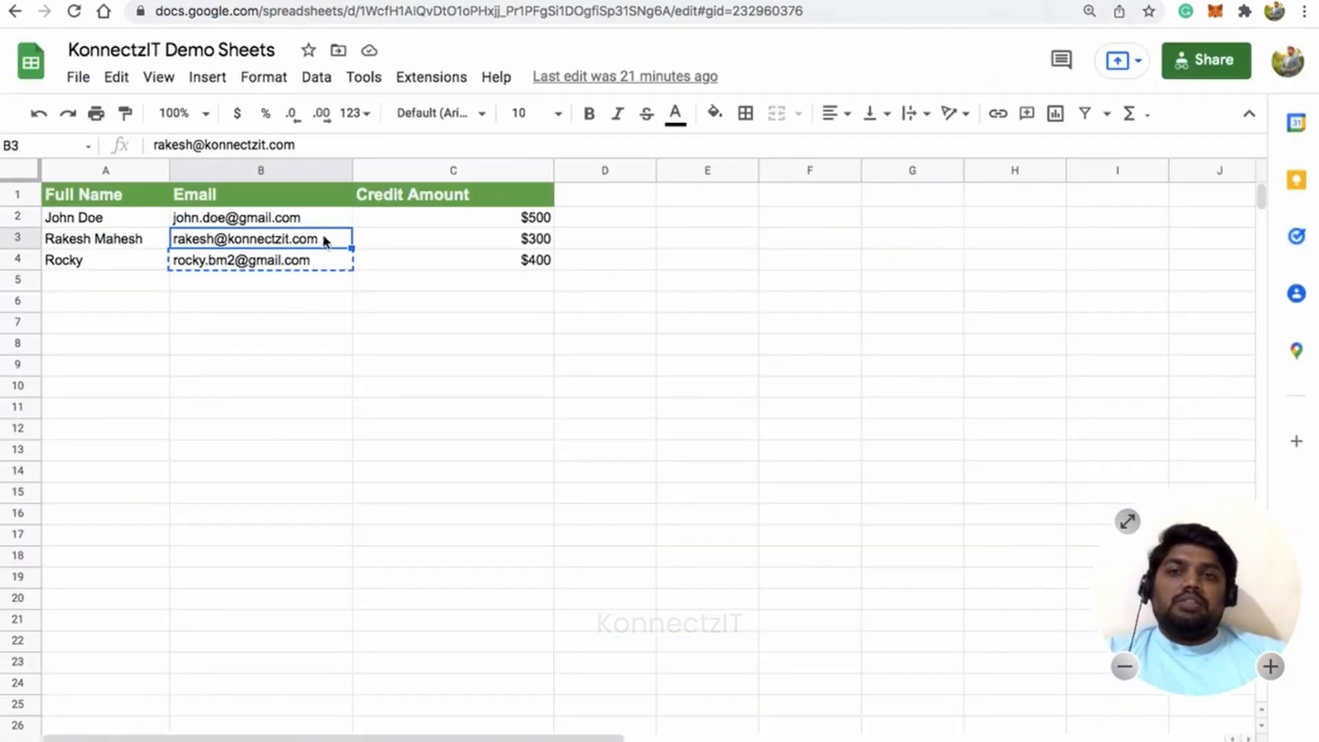
left_click(471, 246)
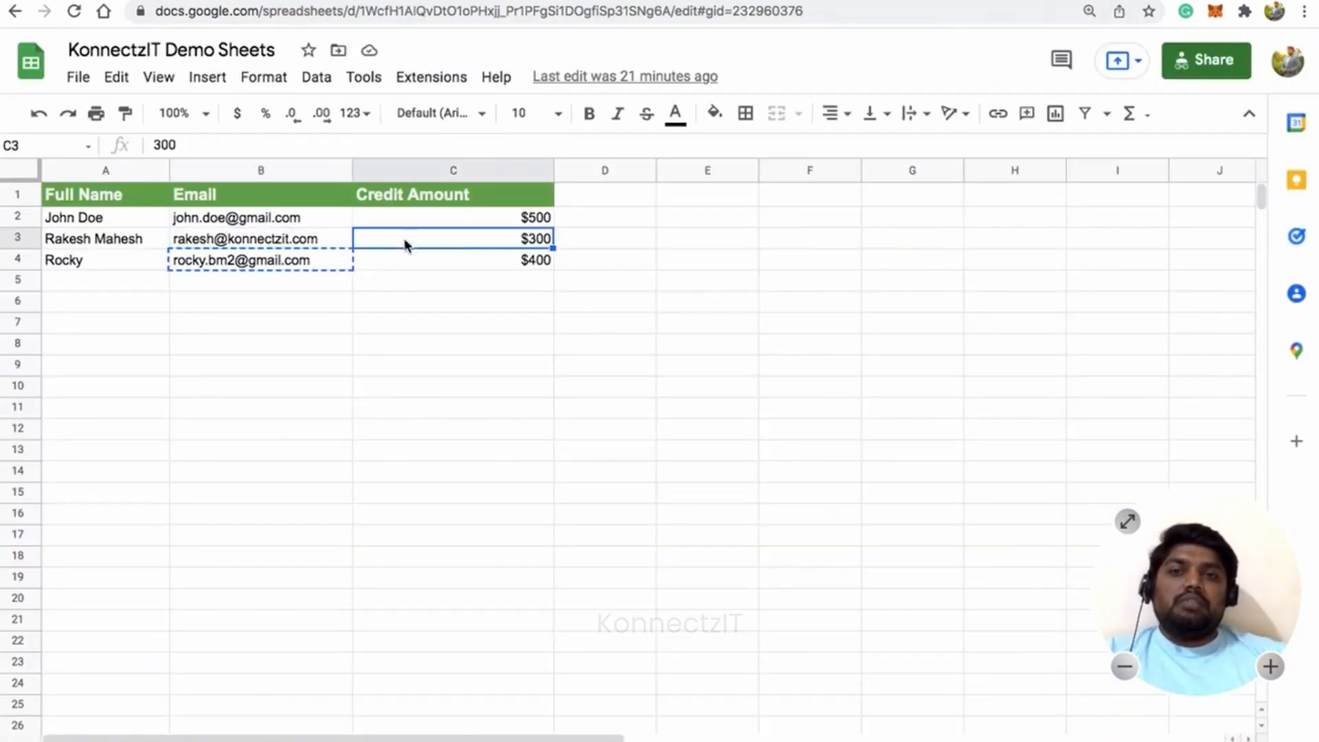
left_click(140, 244)
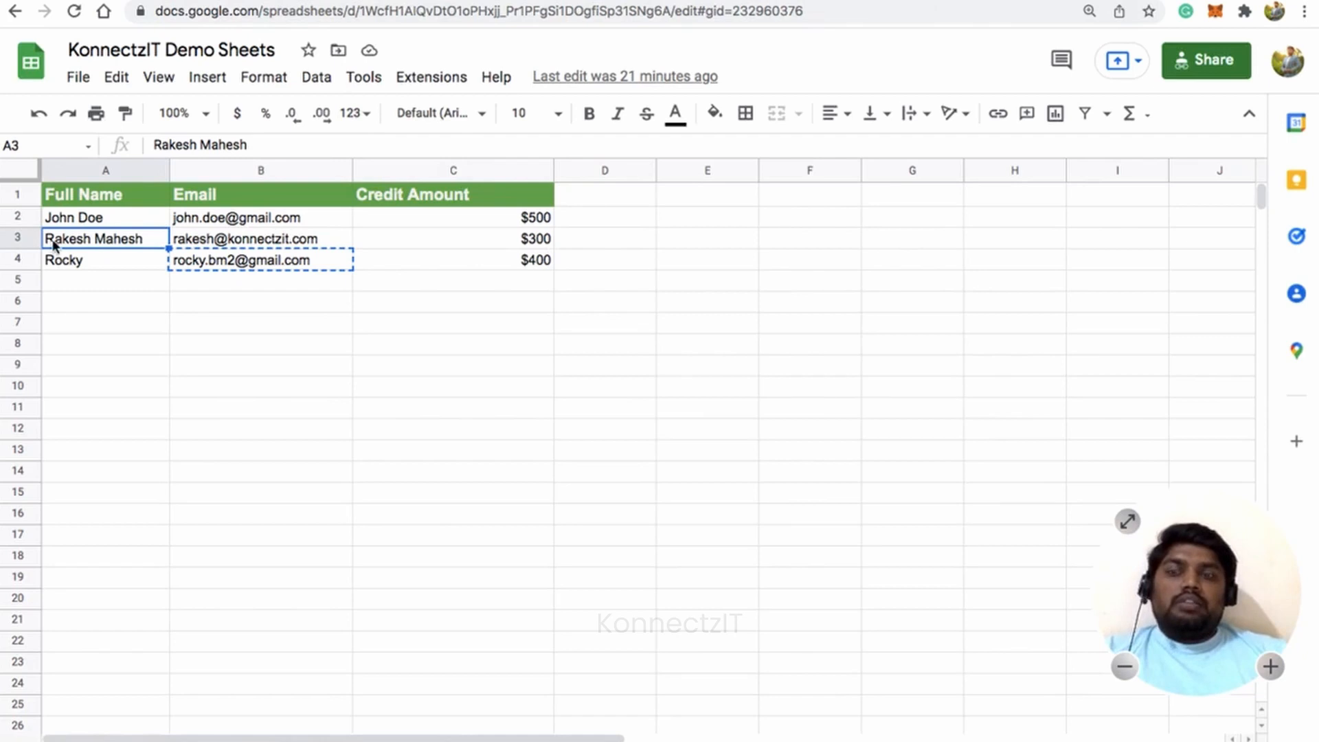
left_click(650, 1)
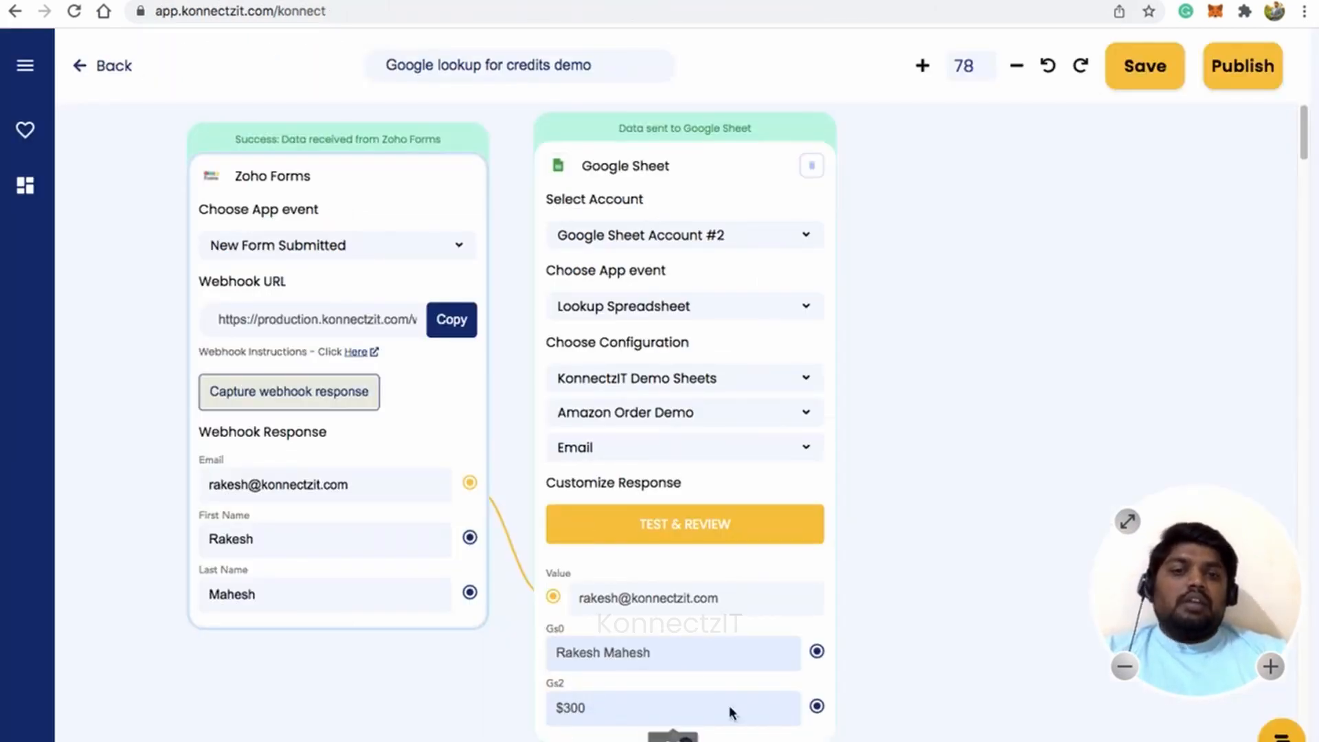
Add a Text Formatter step beside the sheet card using the Merge Text format.
scroll(874, 366, "down", 2)
left_click_drag(992, 380, 825, 378)
left_click(25, 66)
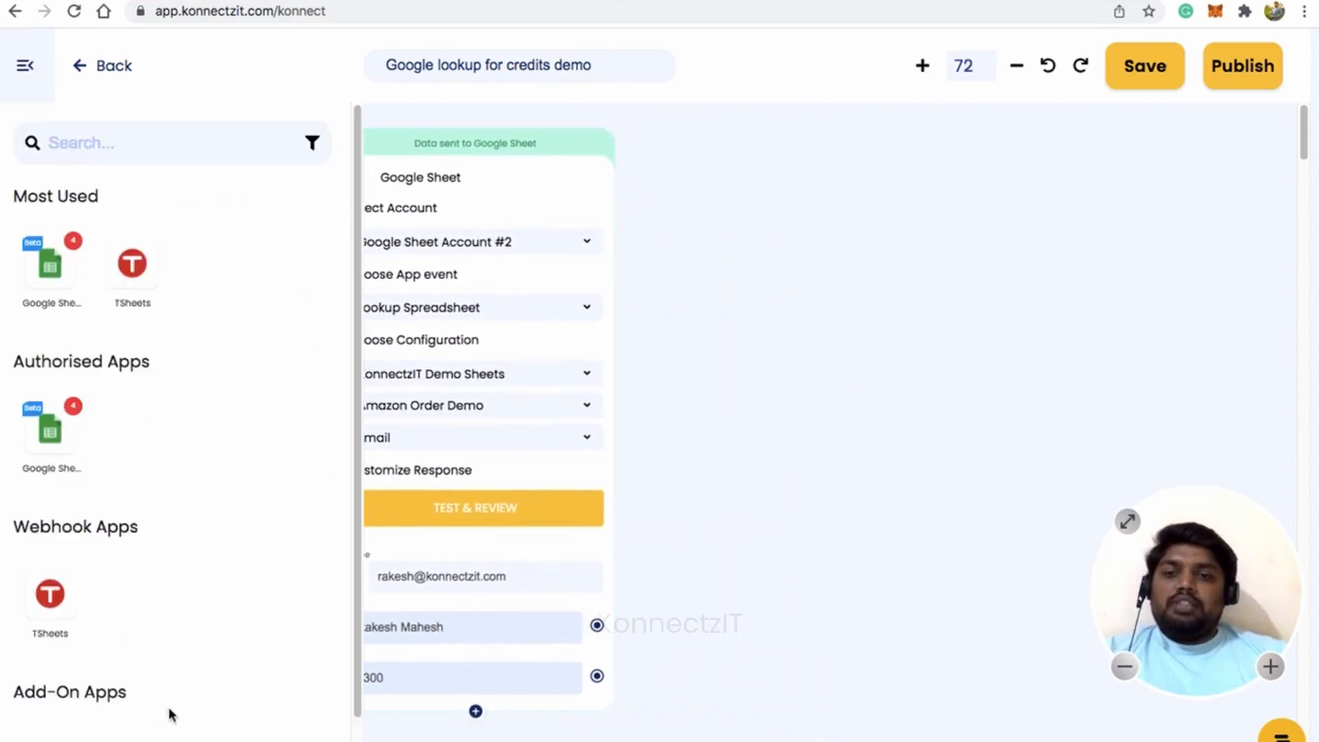
scroll(167, 713, "down", 3)
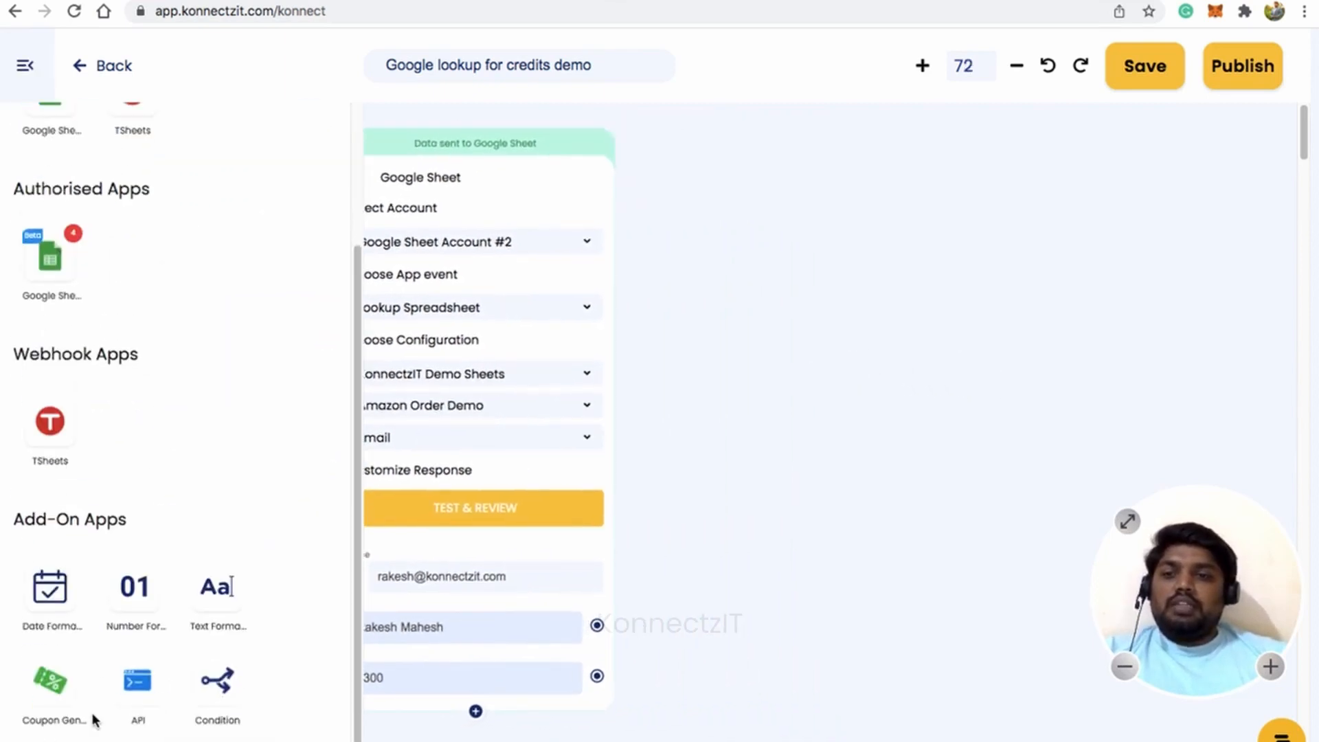
left_click_drag(223, 601, 730, 310)
left_click(21, 65)
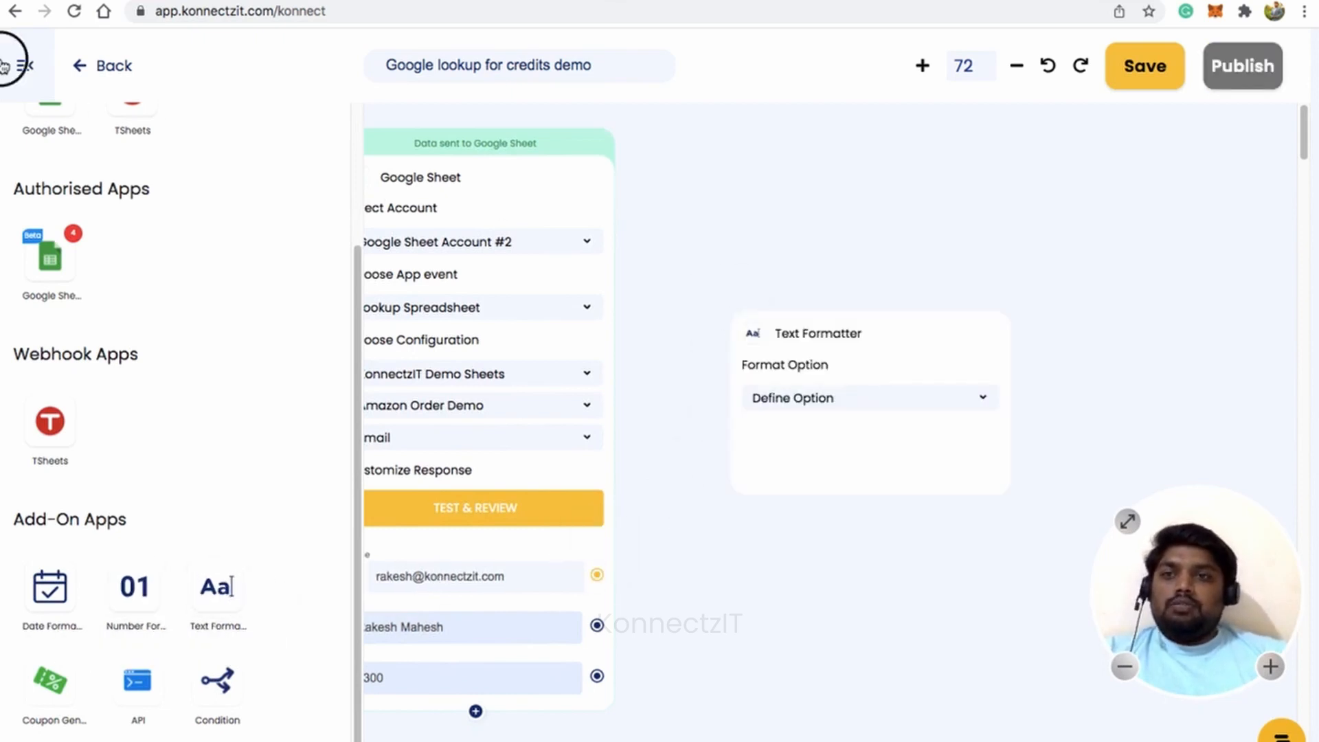
left_click_drag(918, 364, 825, 202)
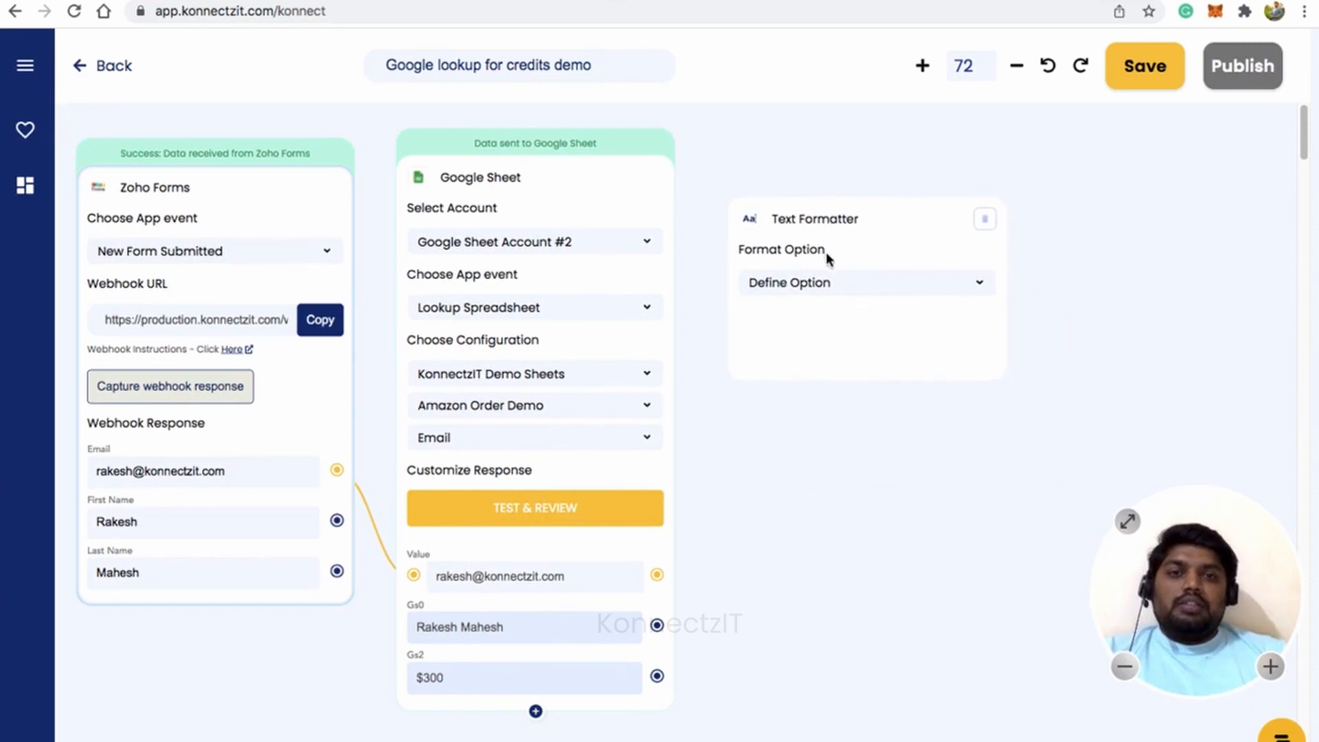
left_click(835, 278)
left_click(818, 312)
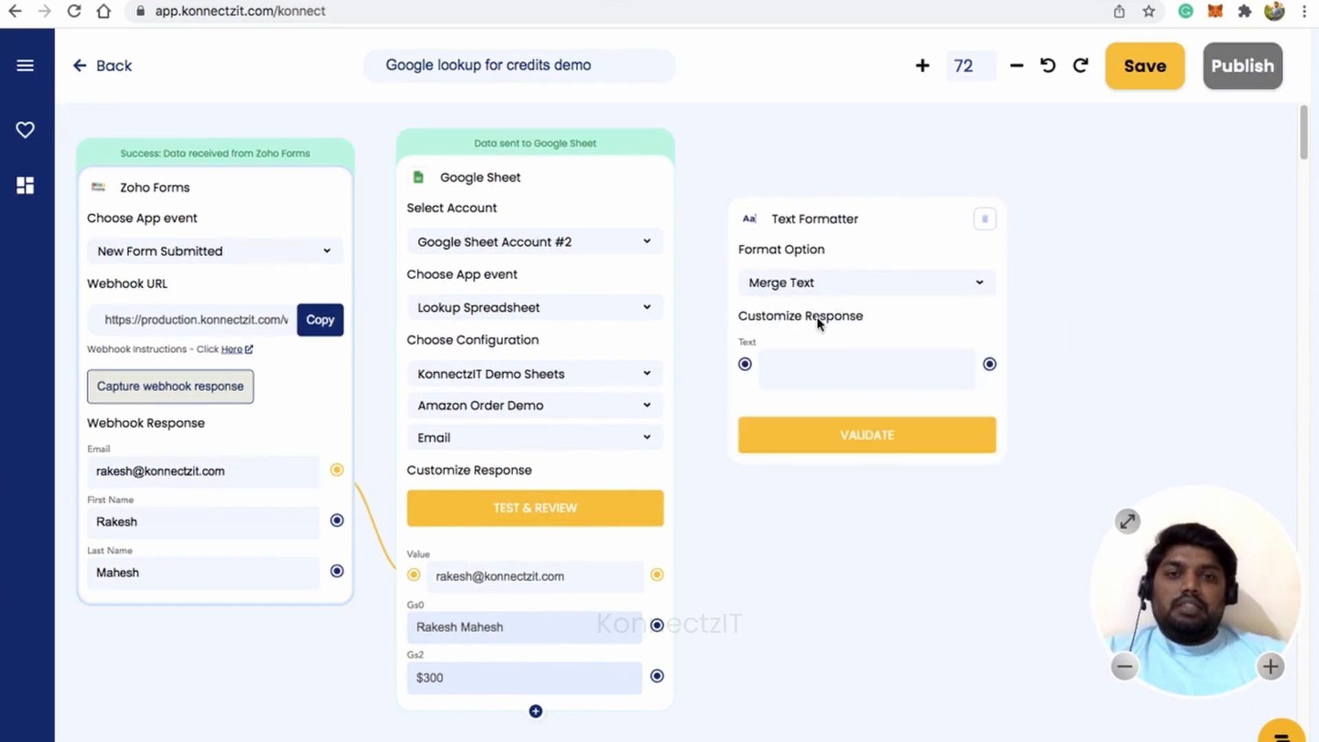
Connect the Gs2 credit amount, First Name and Last Name to the formatter's Text input.
left_click_drag(657, 676, 745, 365)
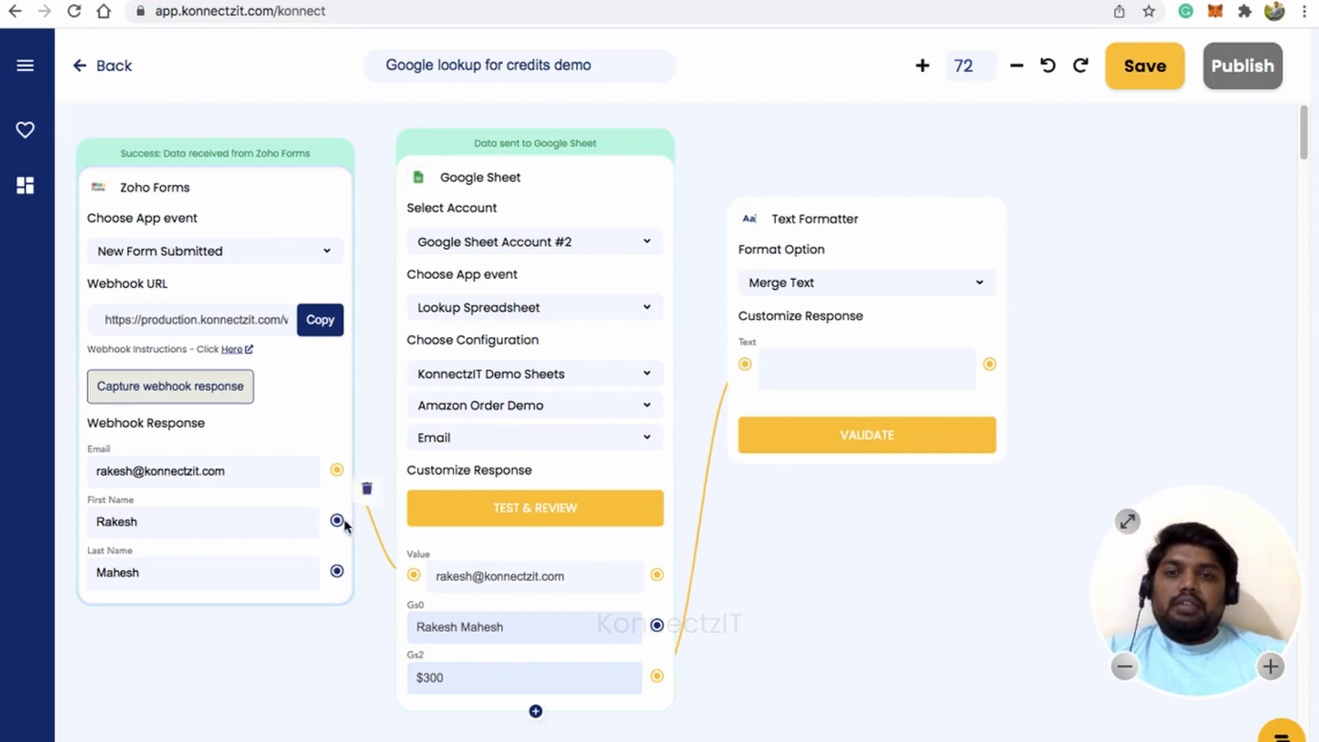
left_click_drag(337, 520, 744, 365)
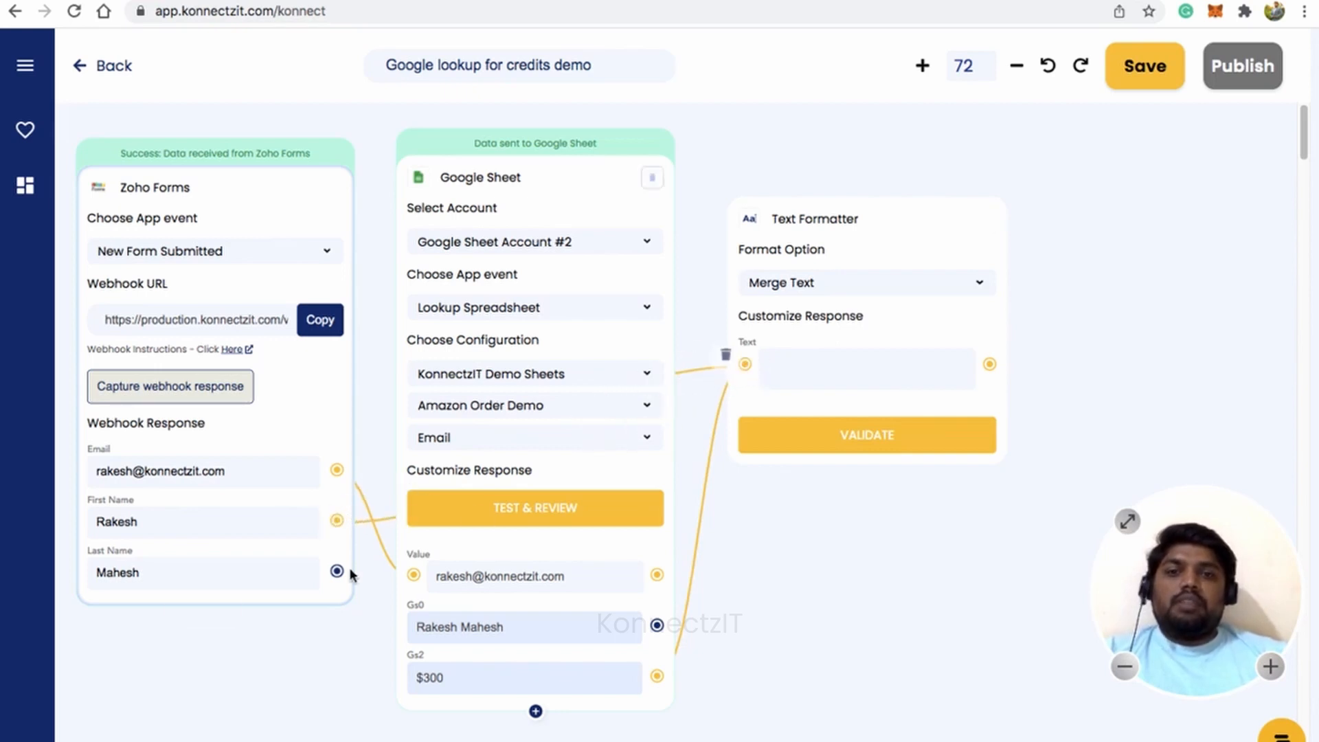
left_click_drag(338, 571, 748, 370)
Start the message with 'Hi' followed by the First Name and Last Name fields and a comma.
left_click(797, 374)
scroll(798, 374, "up", 5)
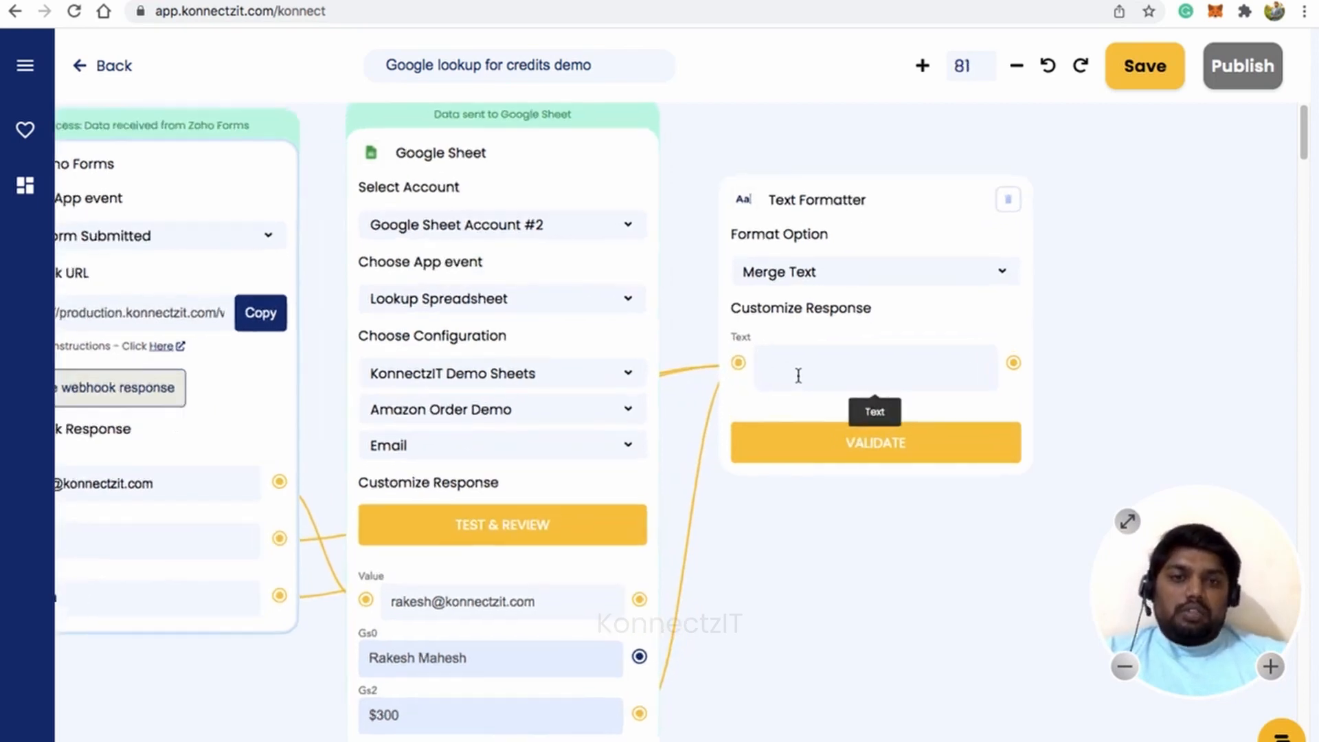
scroll(798, 375, "up", 2)
type("Hi ")
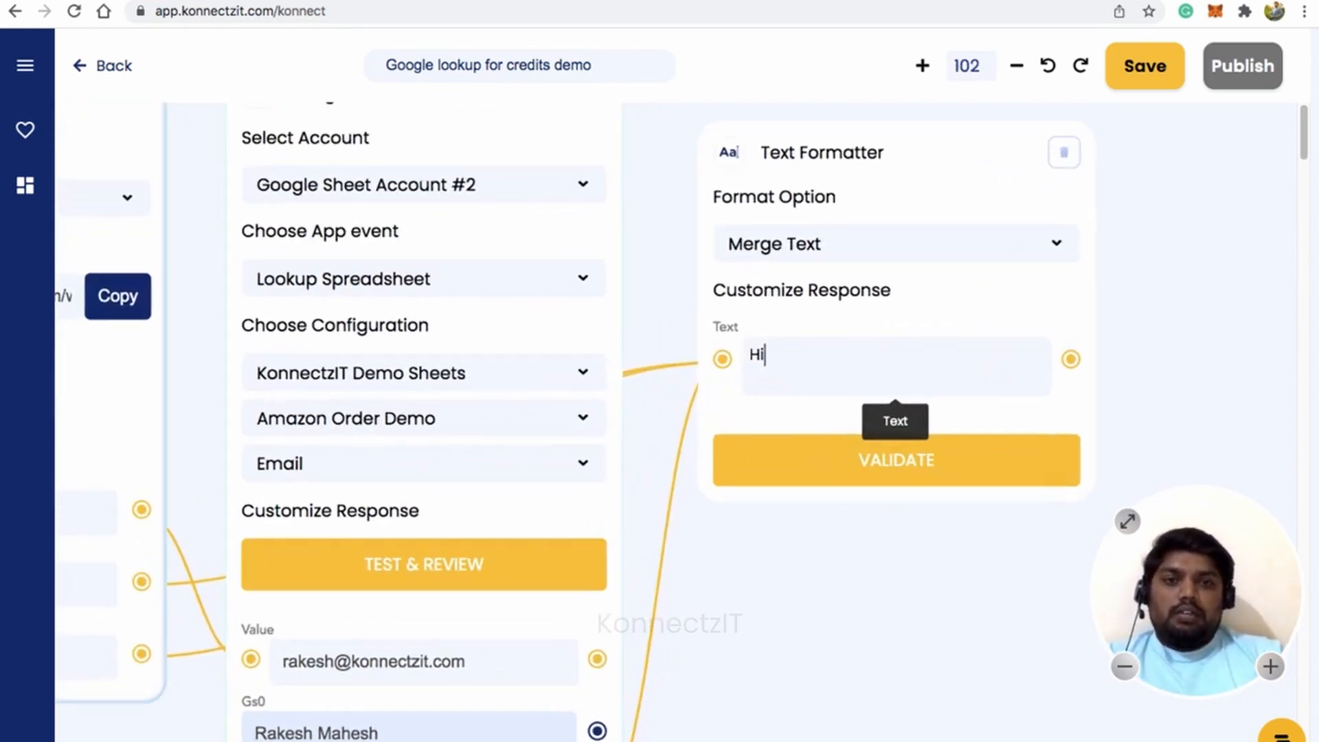
type("@")
key("Down")
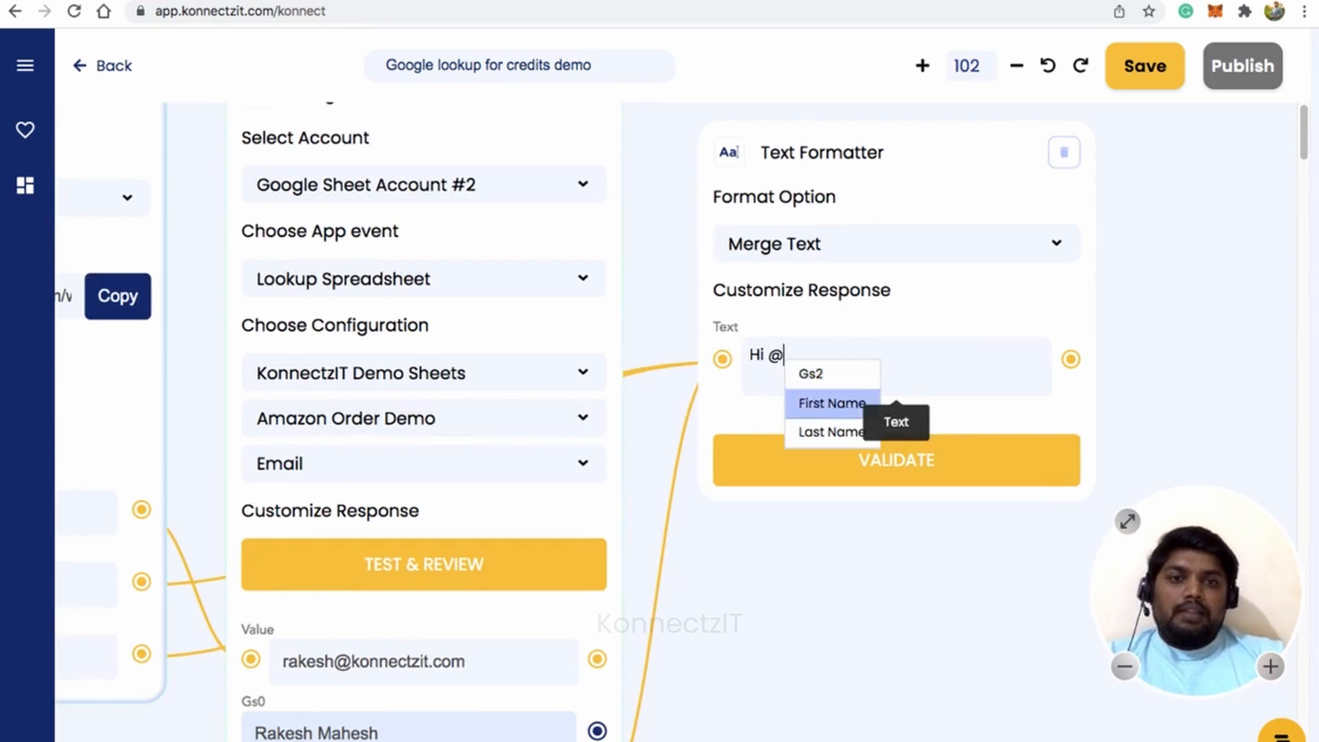
key("Return")
type("@")
key("Down")
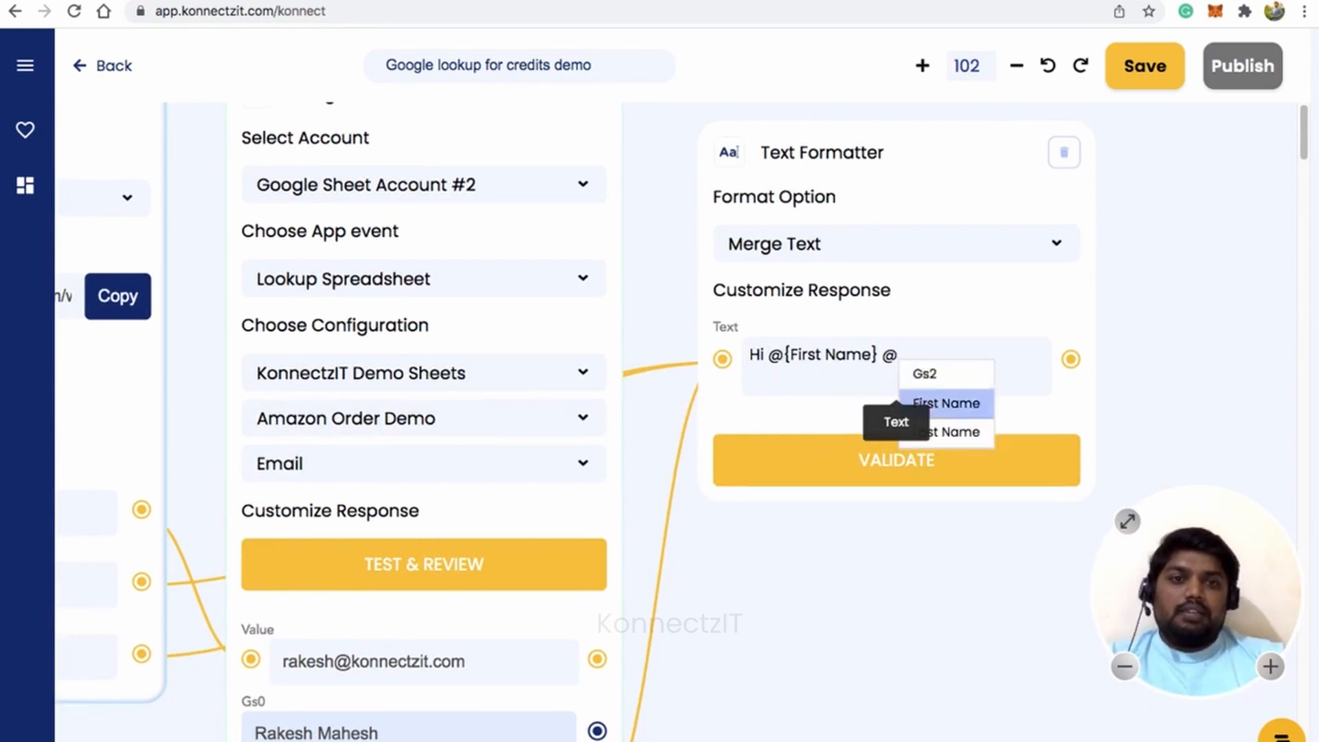
key("Down")
key("Return")
type(",")
key("Return")
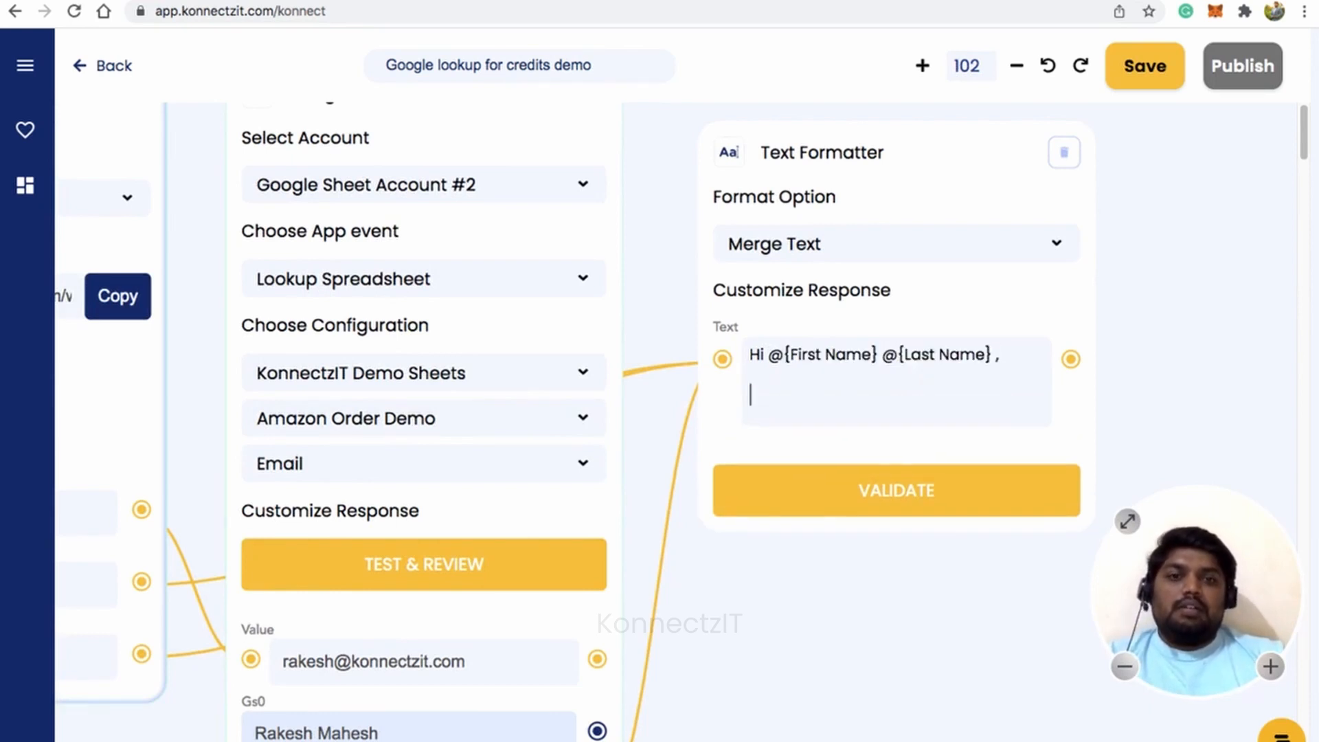
Add the line 'Here is your total credet you can use' followed by the Gs2 credit value.
type("H")
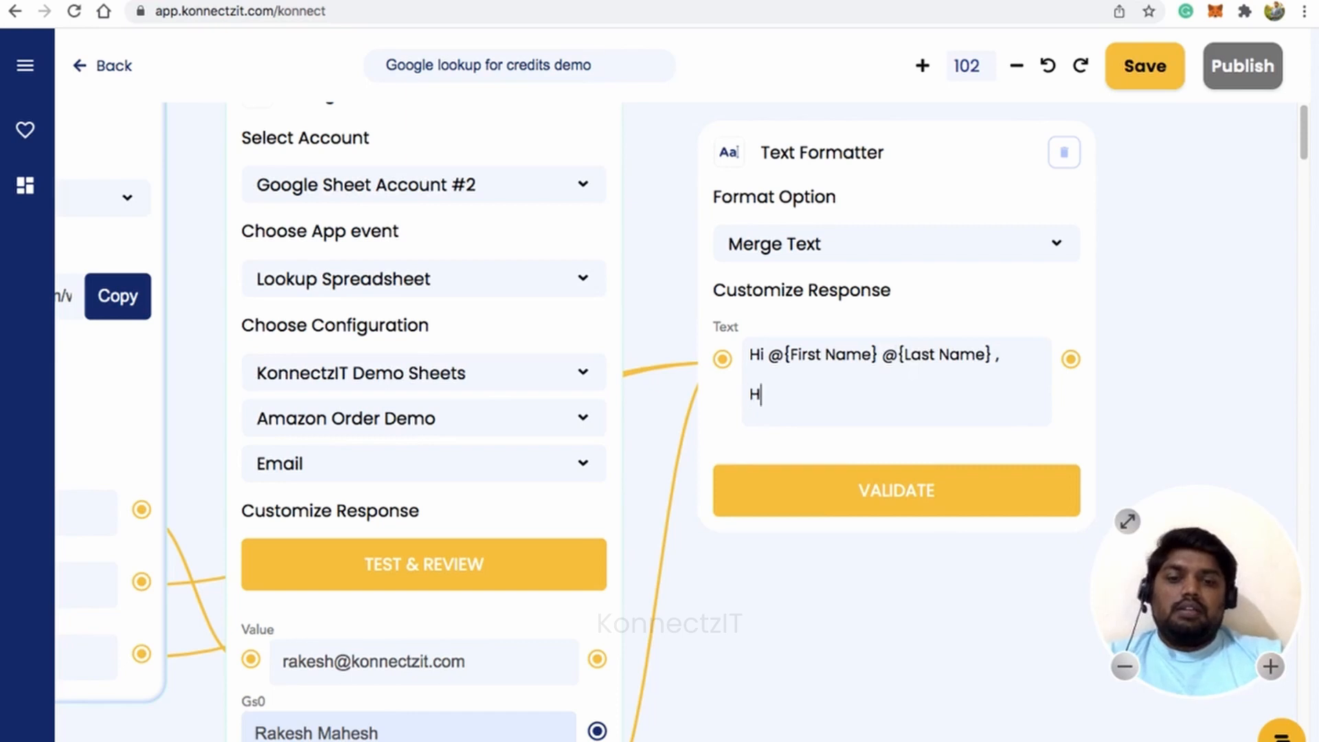
type("ere is yo")
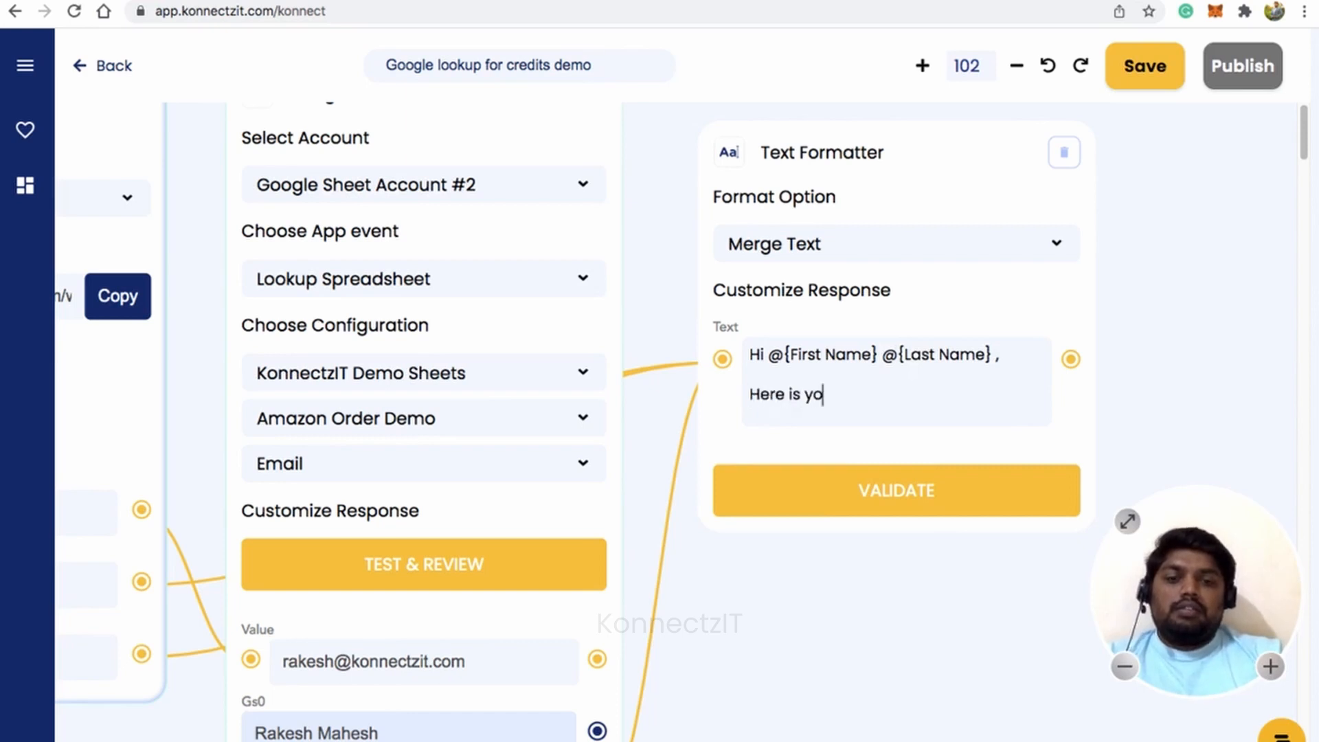
type("ur to")
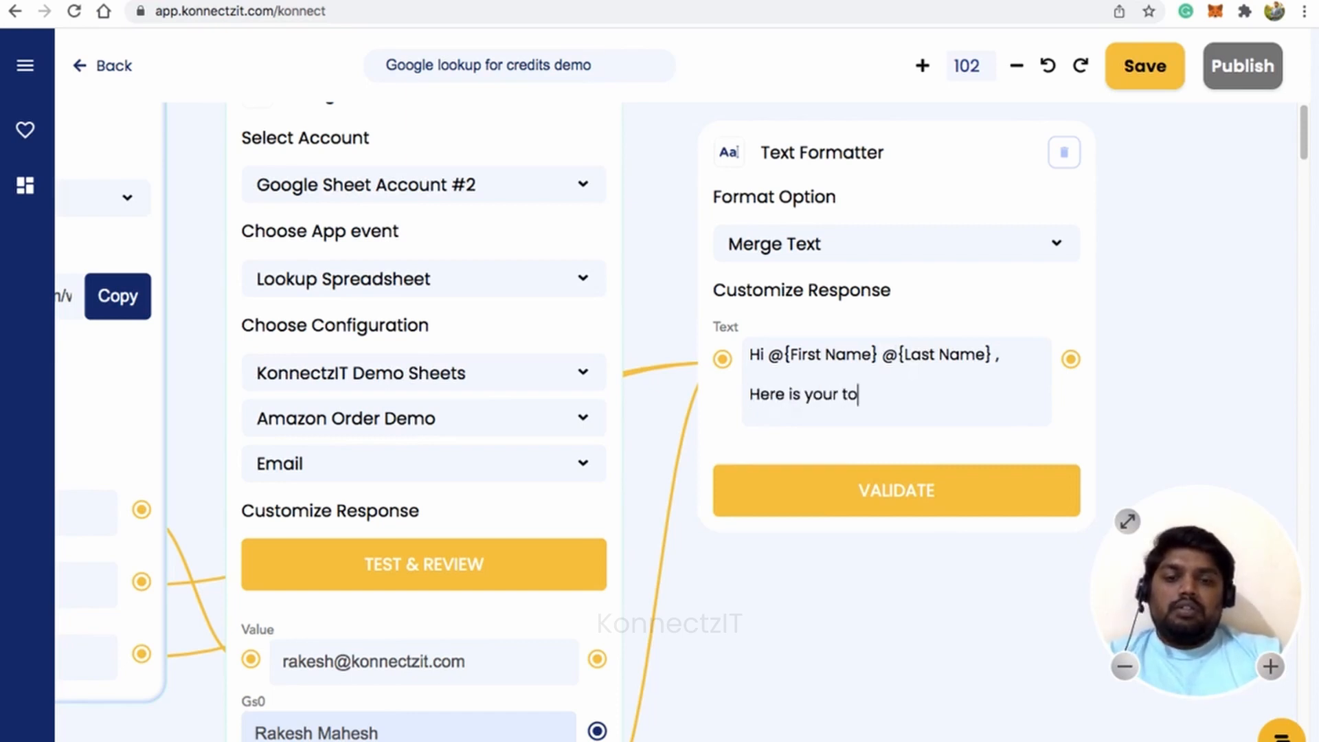
type("tal cred")
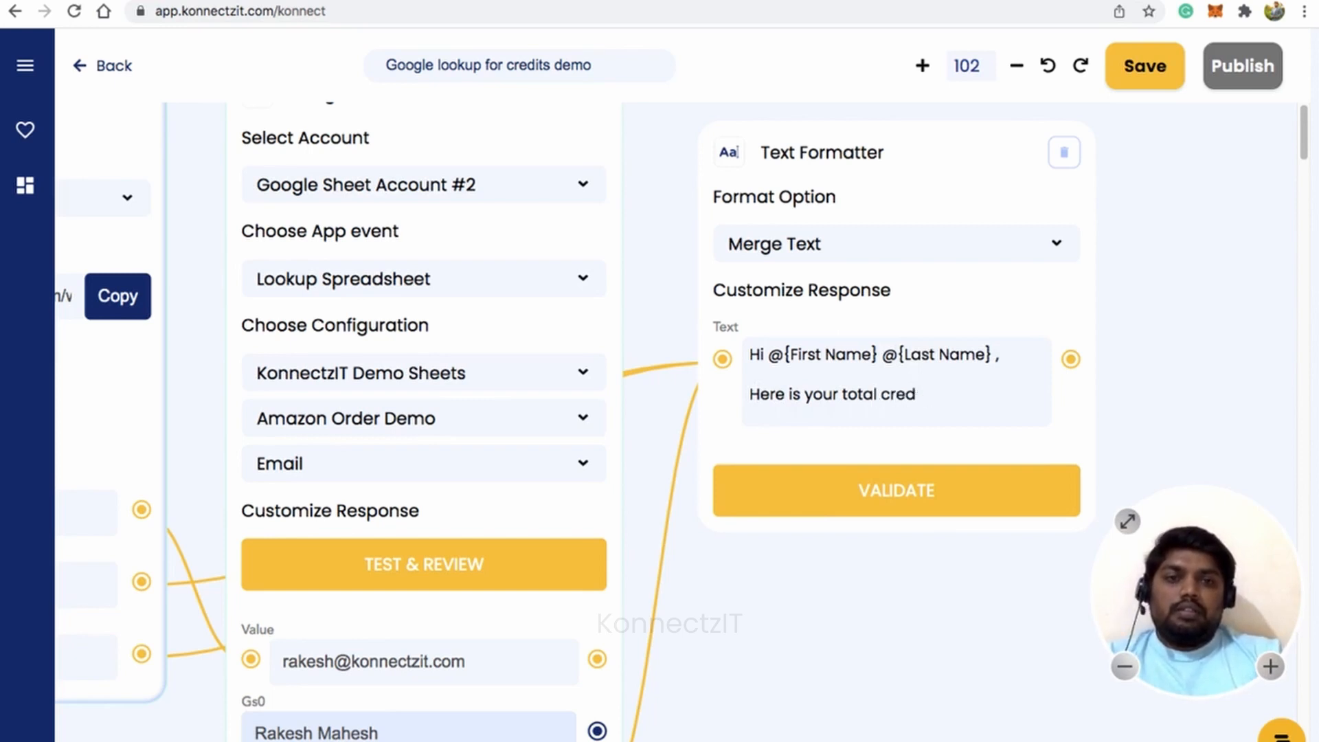
type("et you")
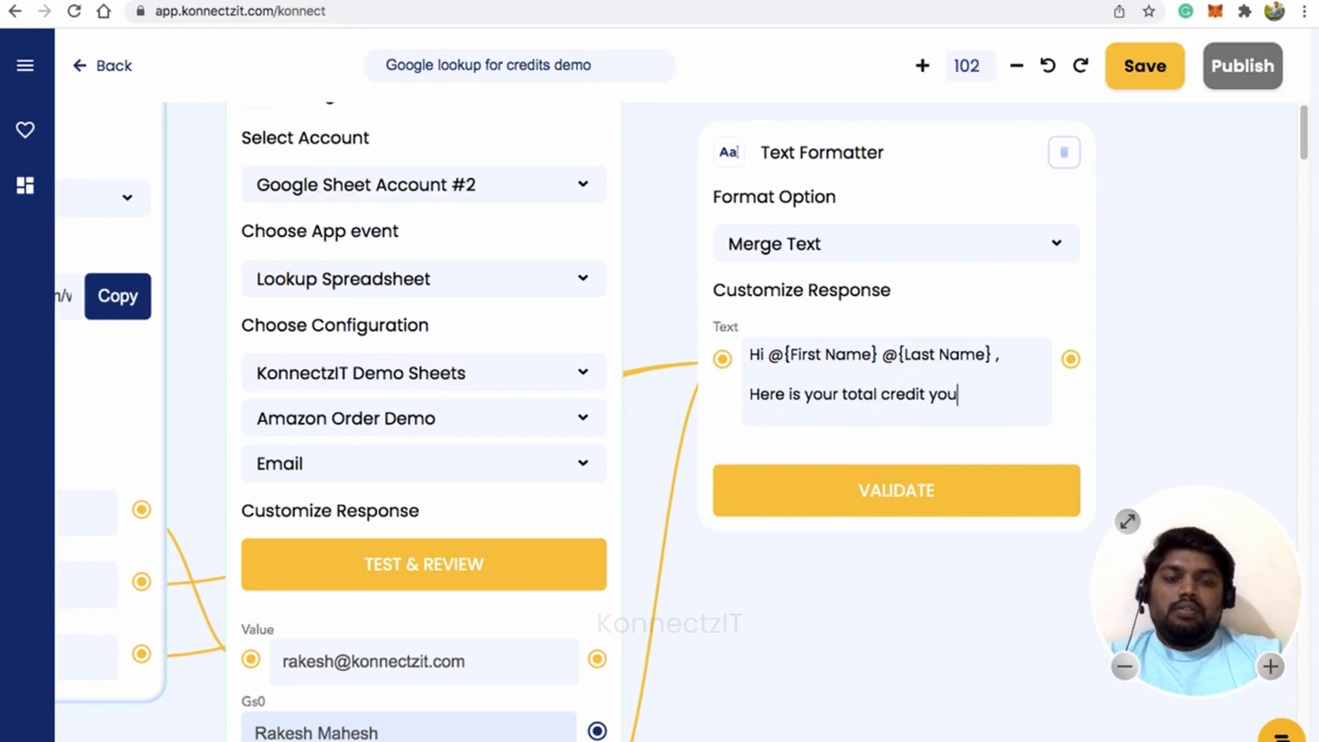
type(" can use @")
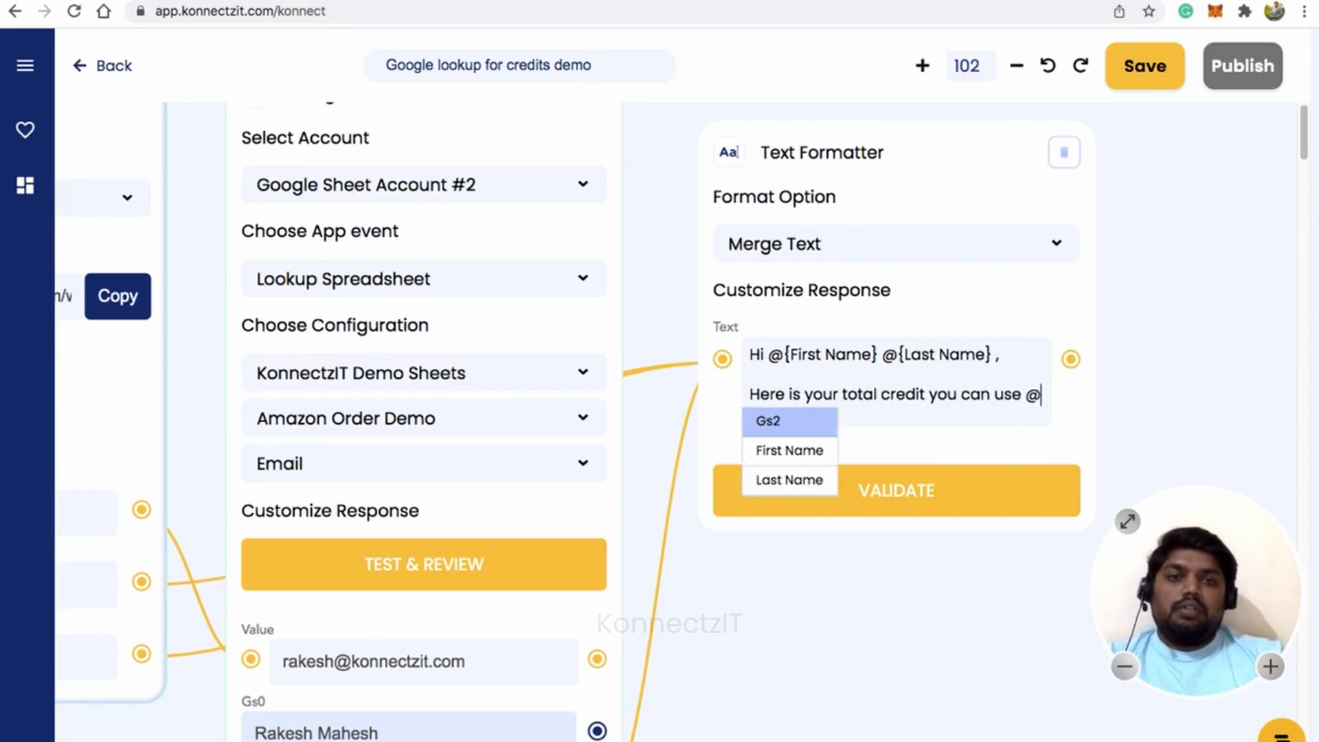
key("Down")
key("Up")
key("Return")
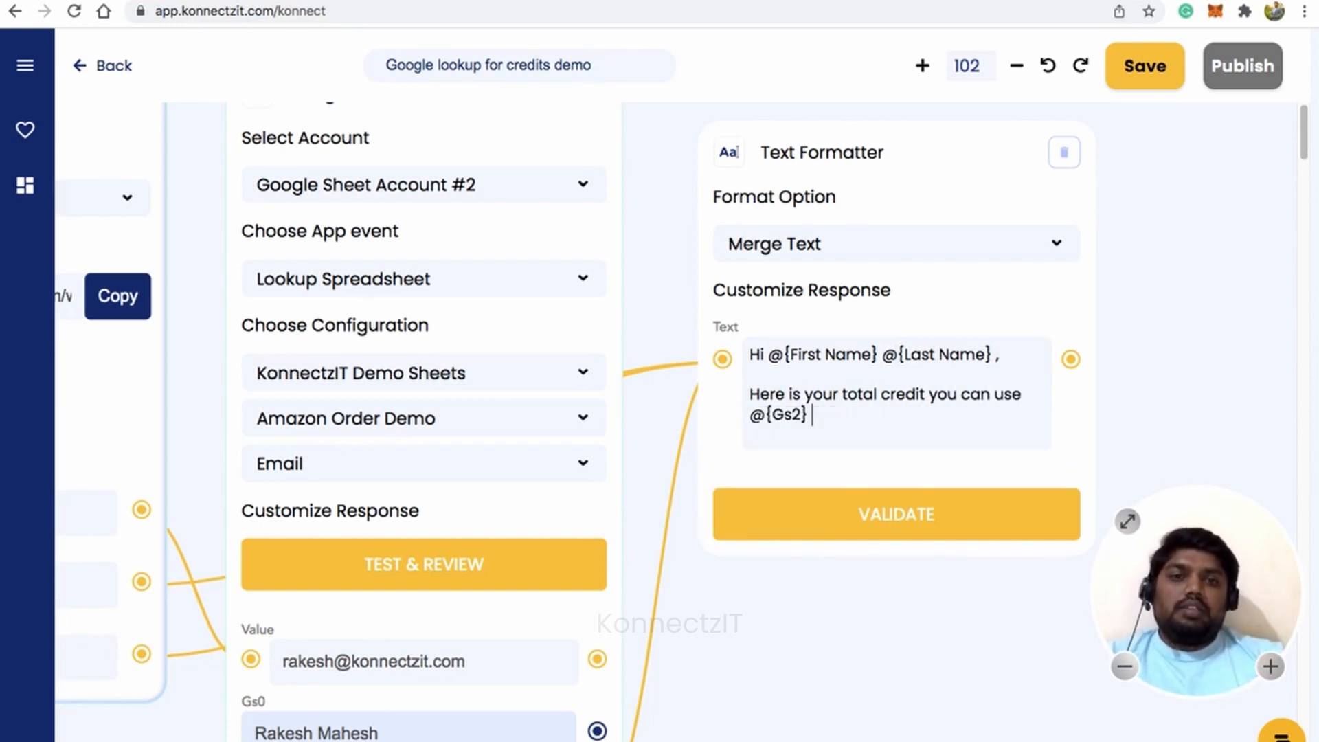
key("Return")
key("Return")
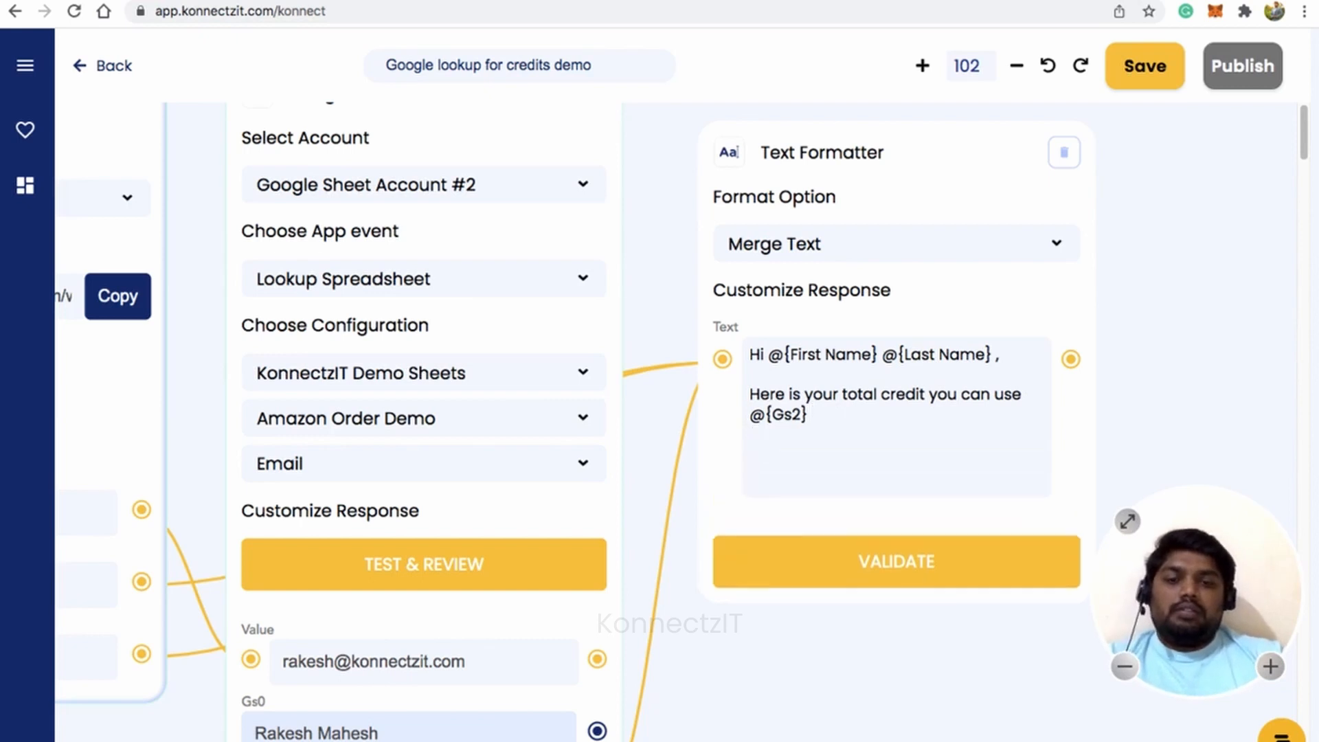
Add 'Thanks for choosing KonnectzIT' and a 'Regards, Team KonnectzIT' sign-off, then validate the message.
type("Thanks for")
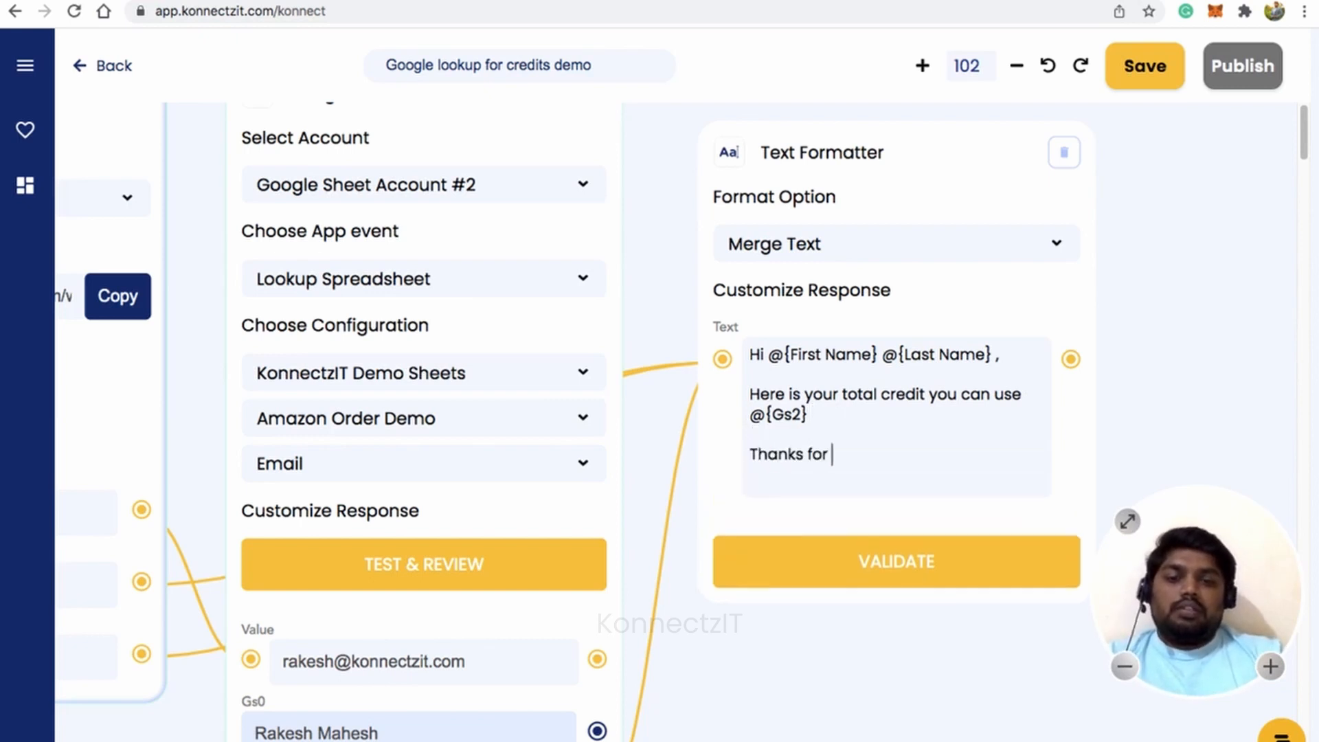
type(" choosing ")
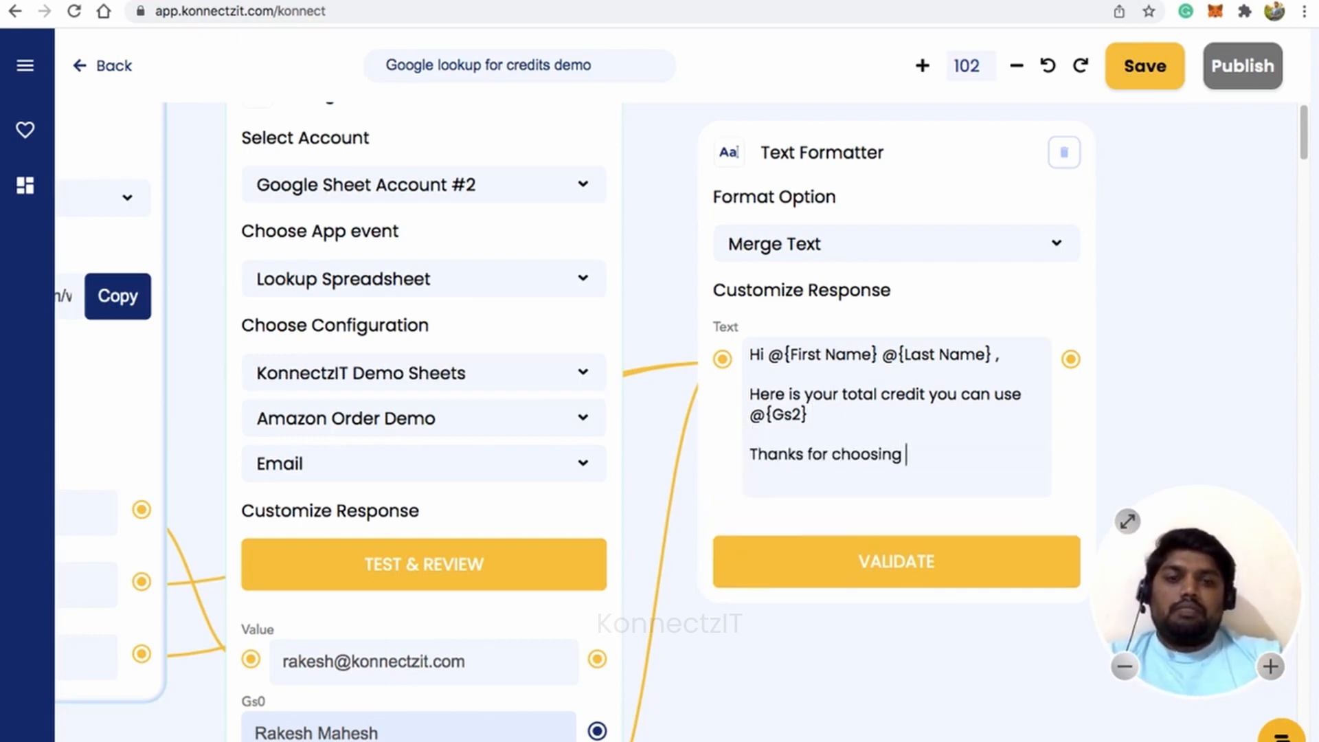
type("Konnectz")
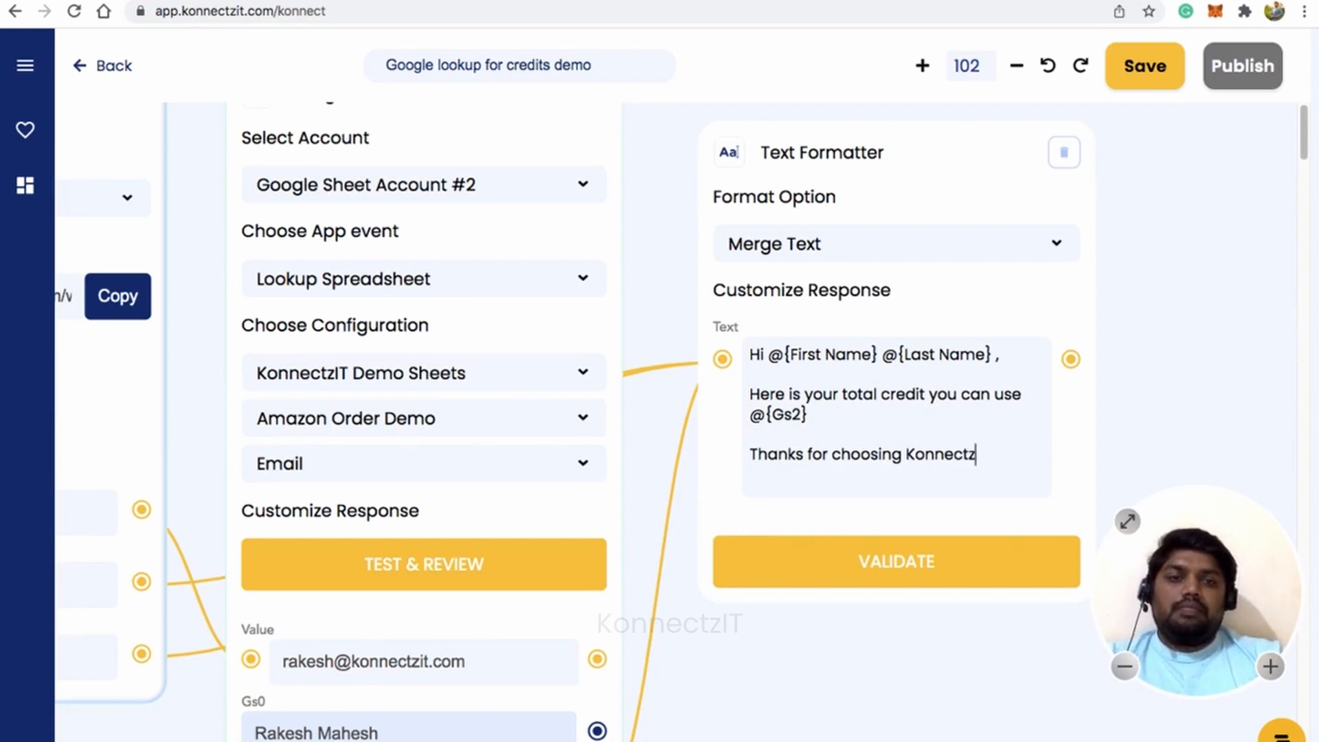
type("IT")
key("Return")
key("Return")
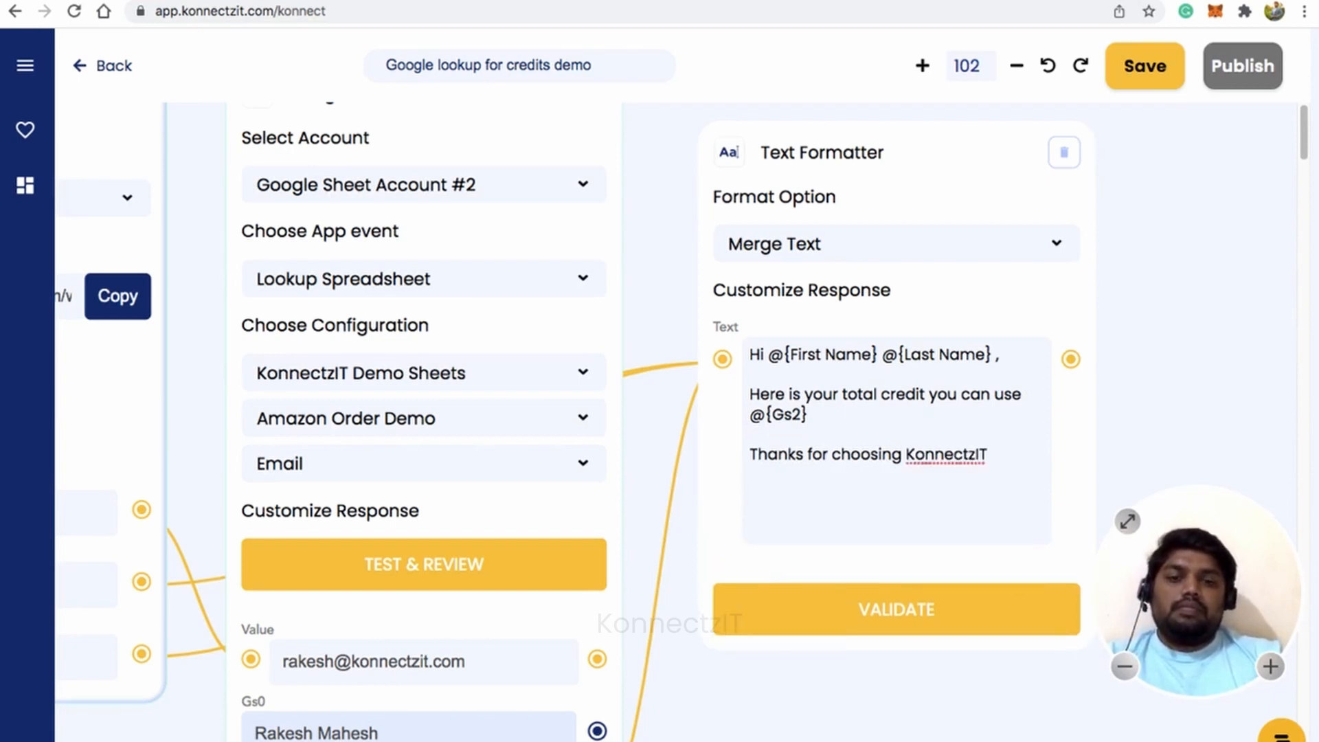
type("Regards")
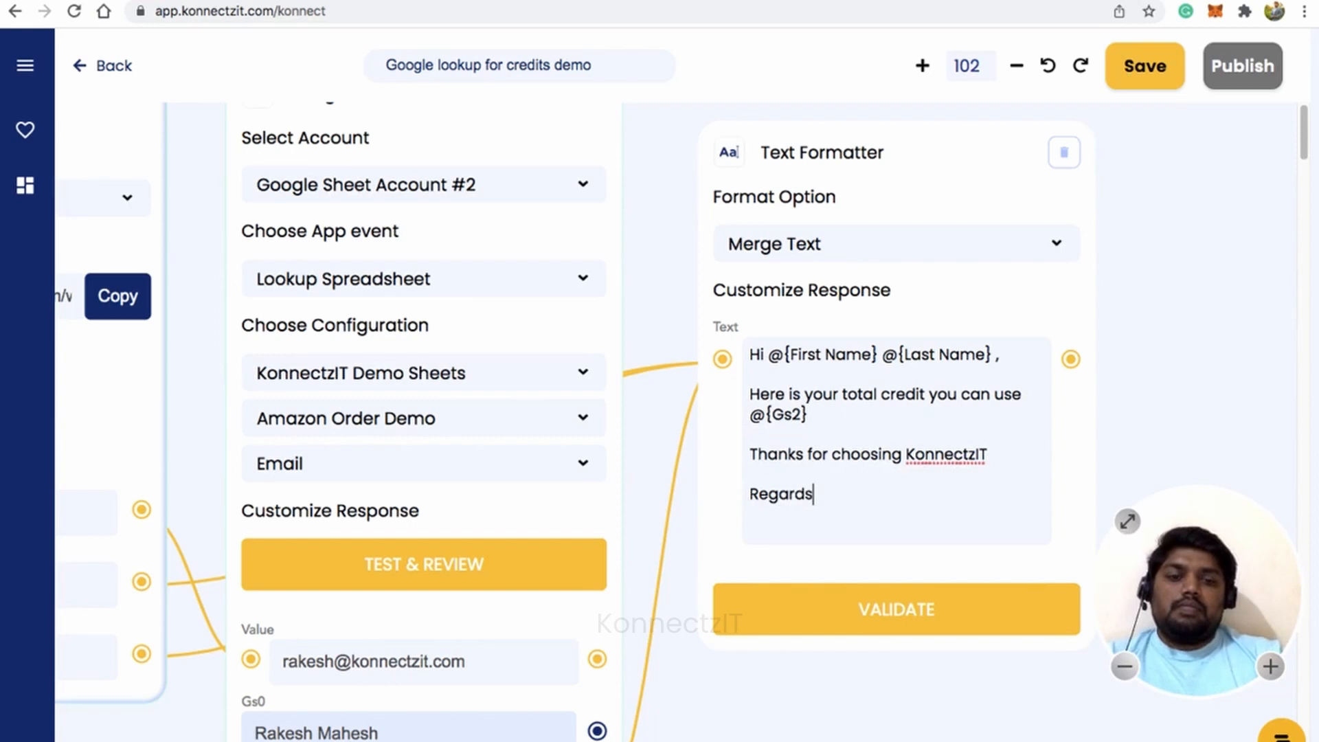
type(",")
key("Return")
key("BackSpace")
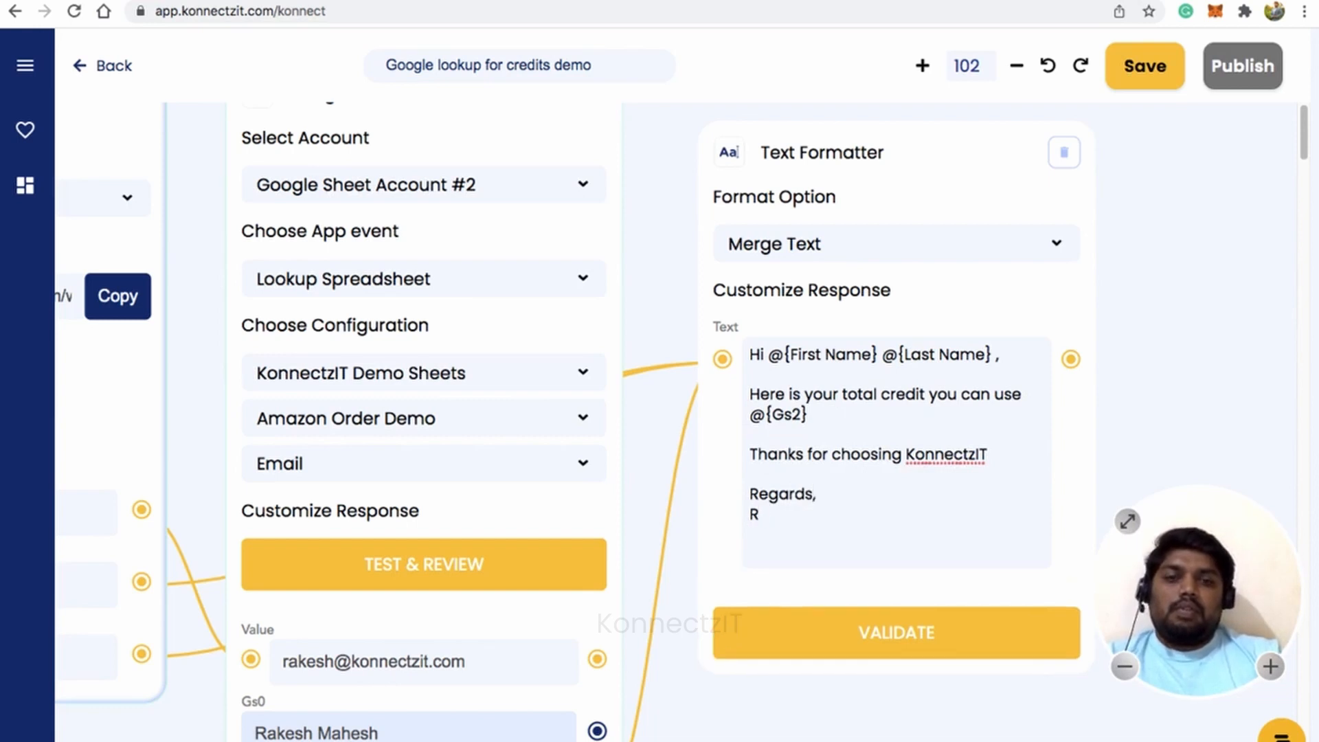
type("Team Ko")
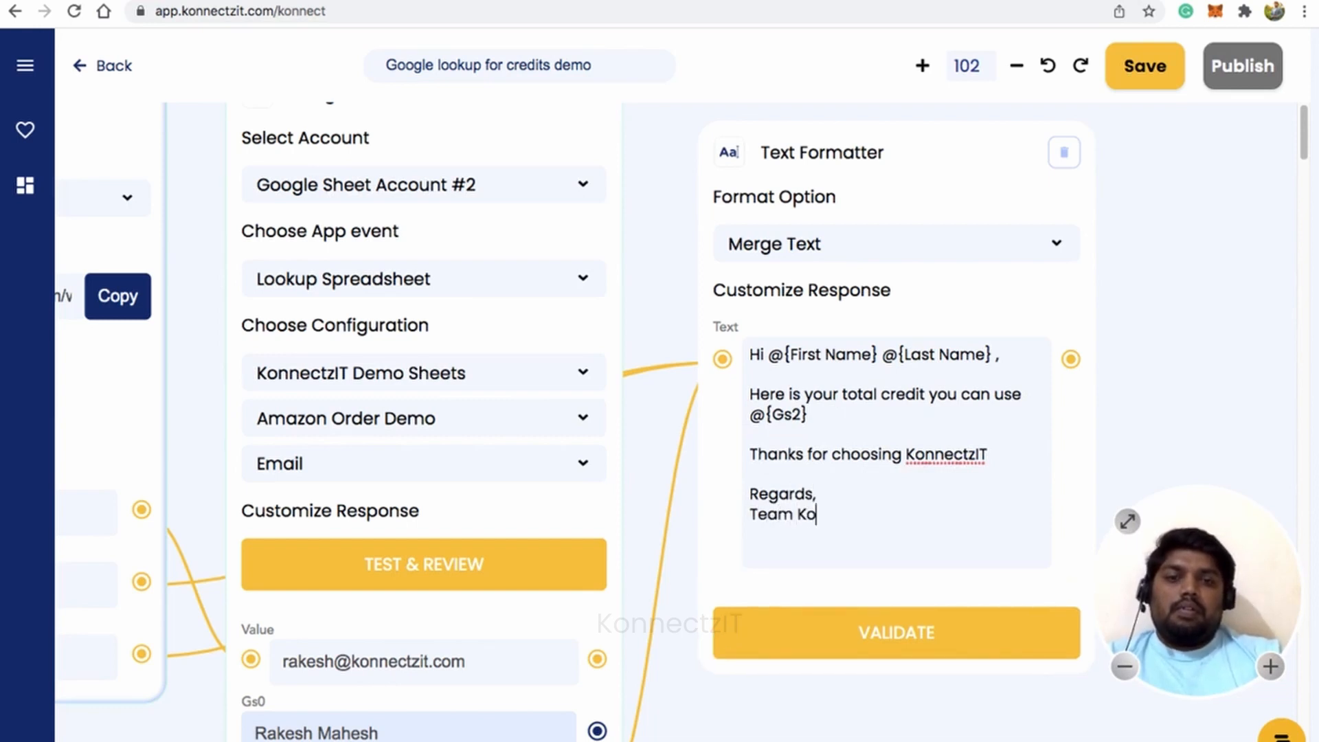
type("nnectzIT")
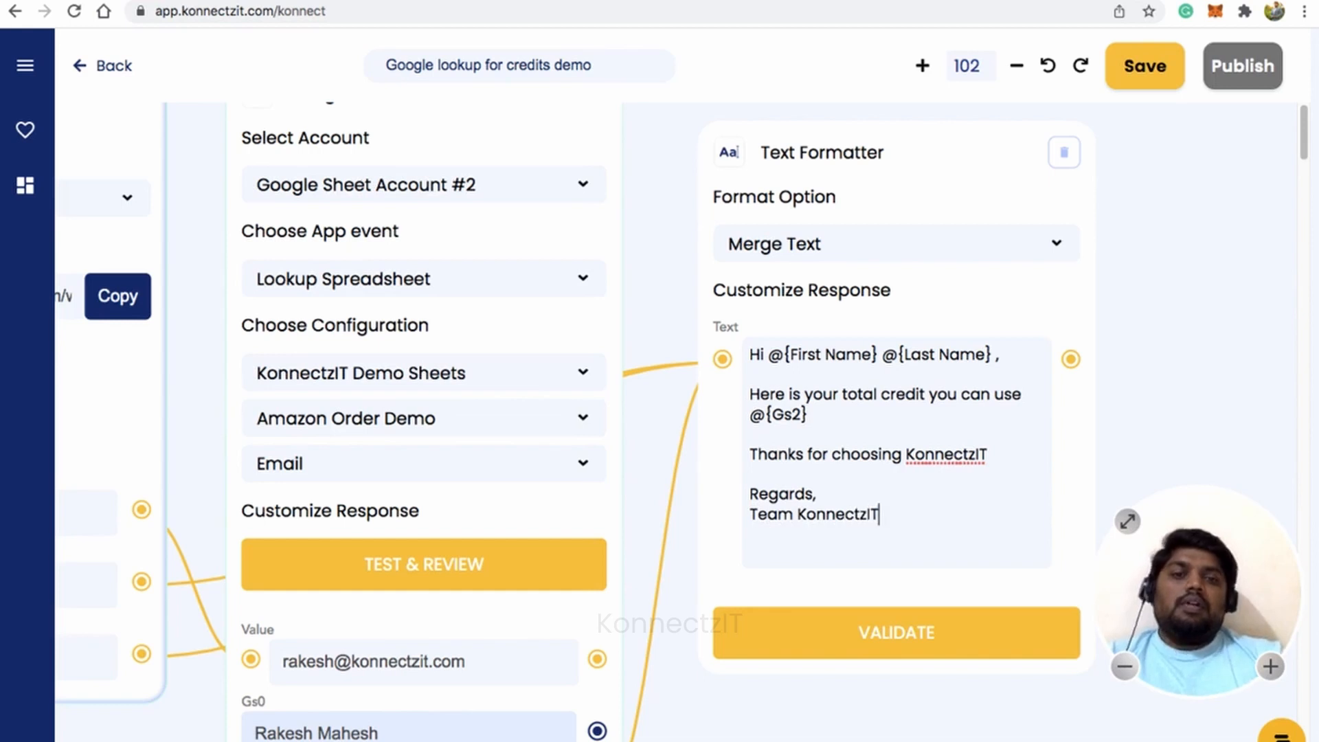
left_click(845, 637)
scroll(715, 537, "down", 5)
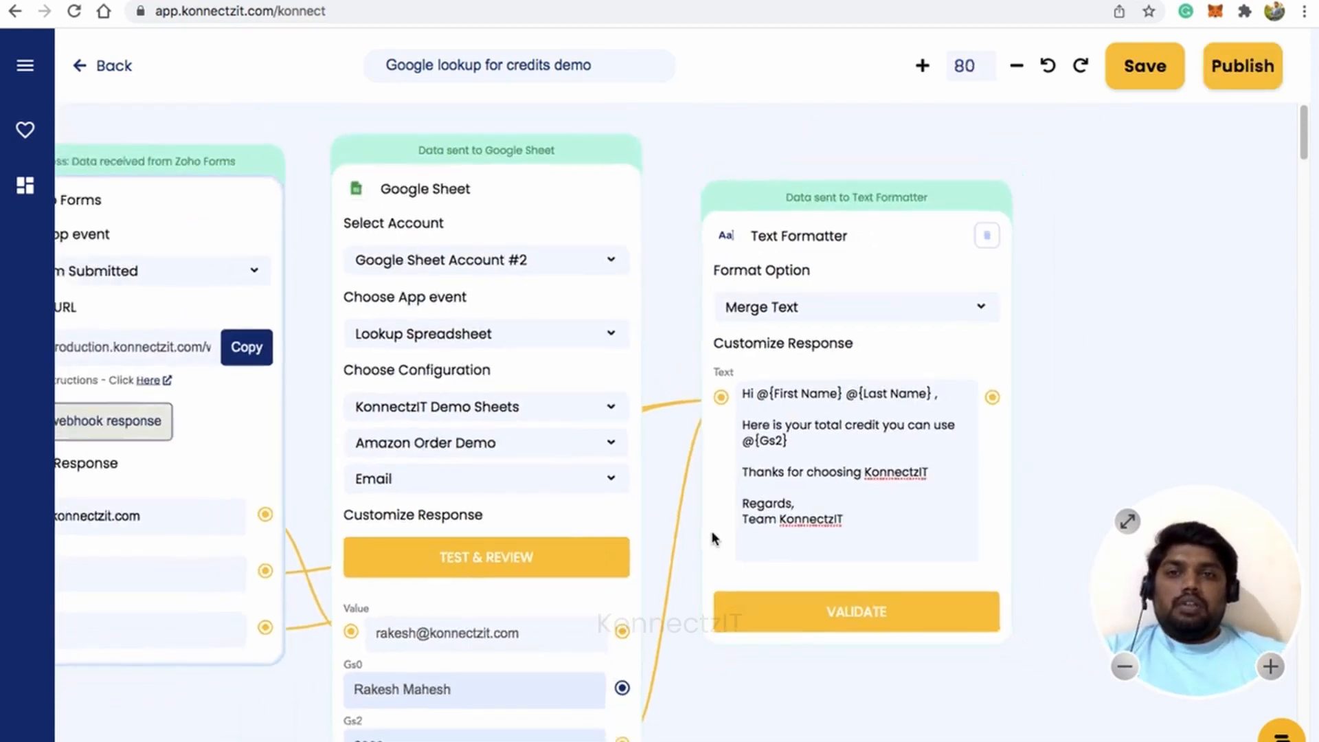
left_click_drag(1089, 395, 849, 281)
Search the app list for Gmail and place a Gmail step beside the Text Formatter.
left_click(25, 66)
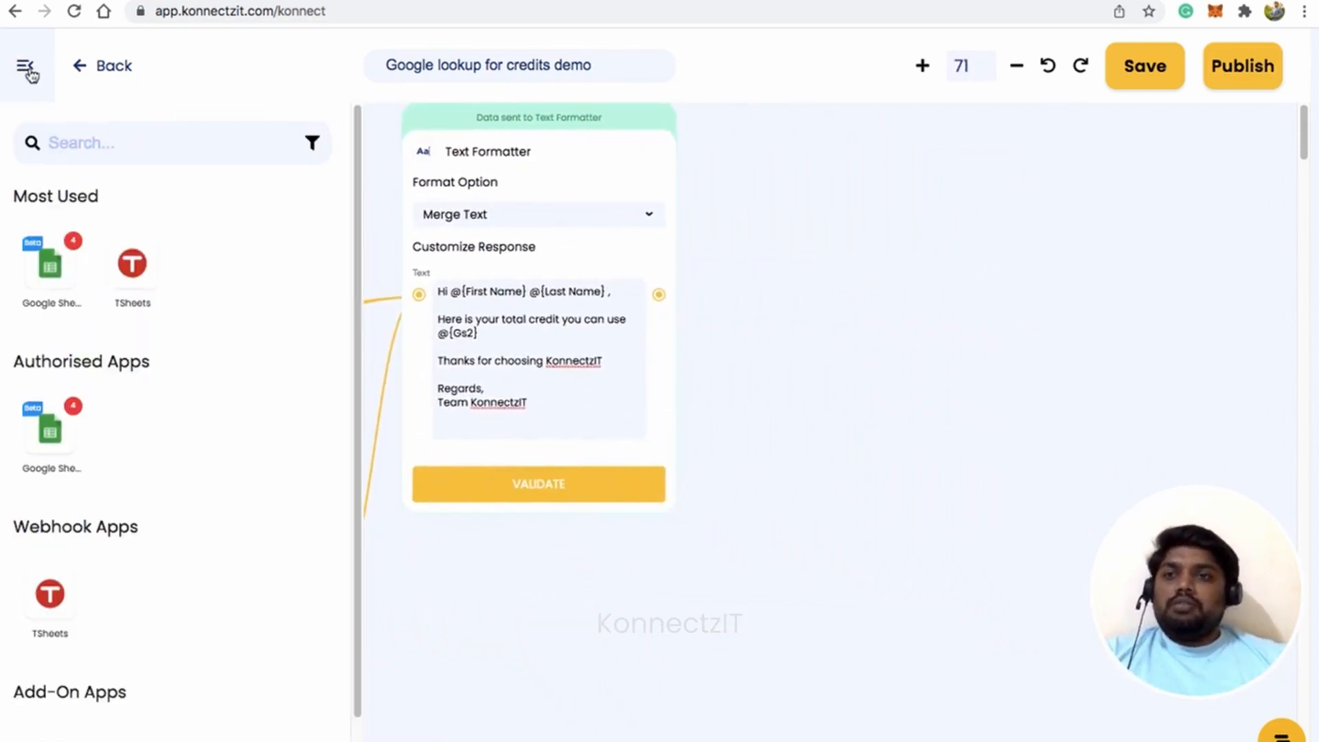
left_click(79, 142)
type("gmai")
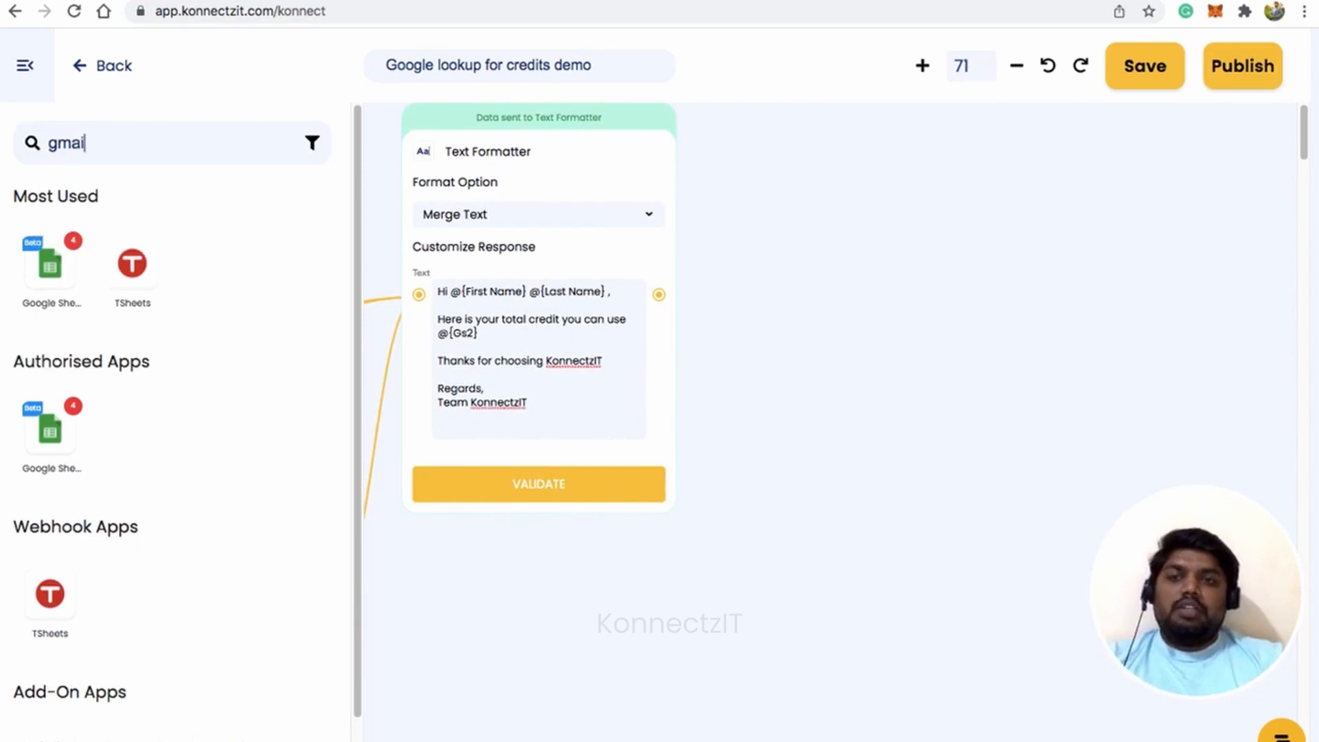
type("k")
key("BackSpace")
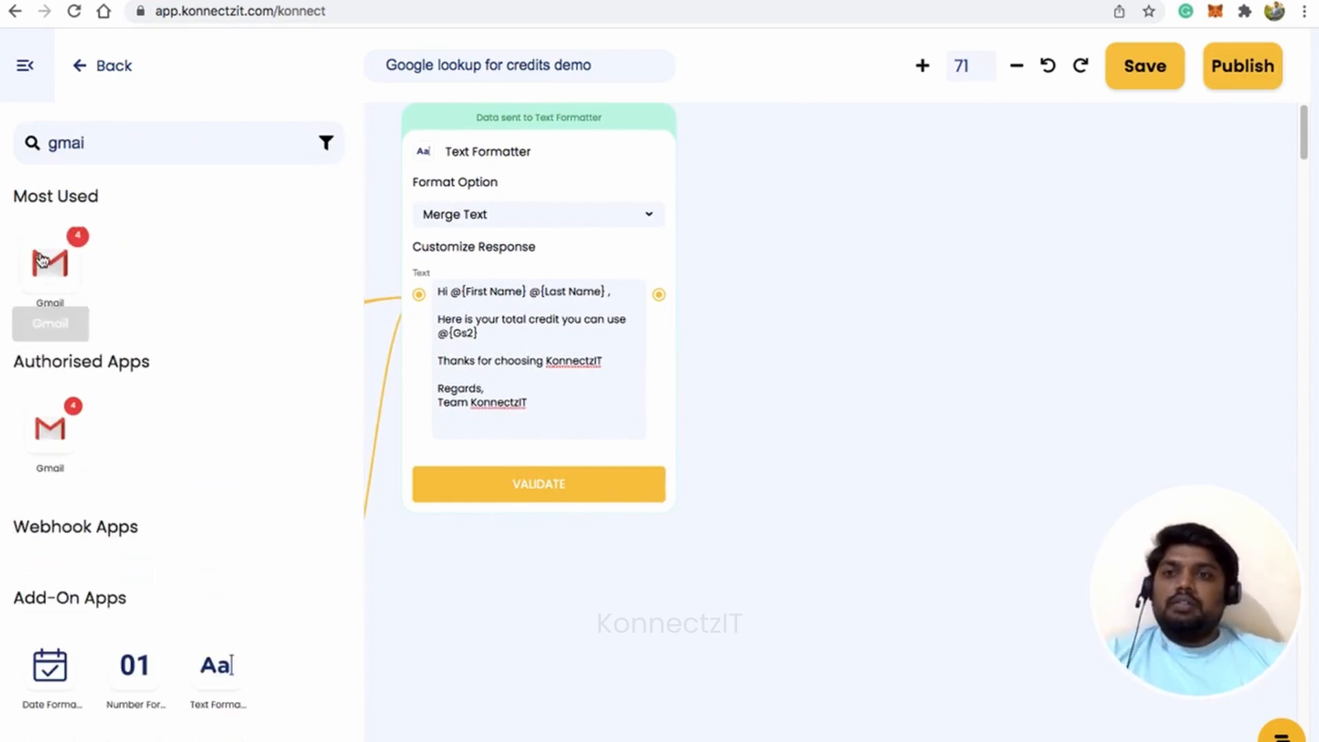
left_click_drag(50, 263, 828, 187)
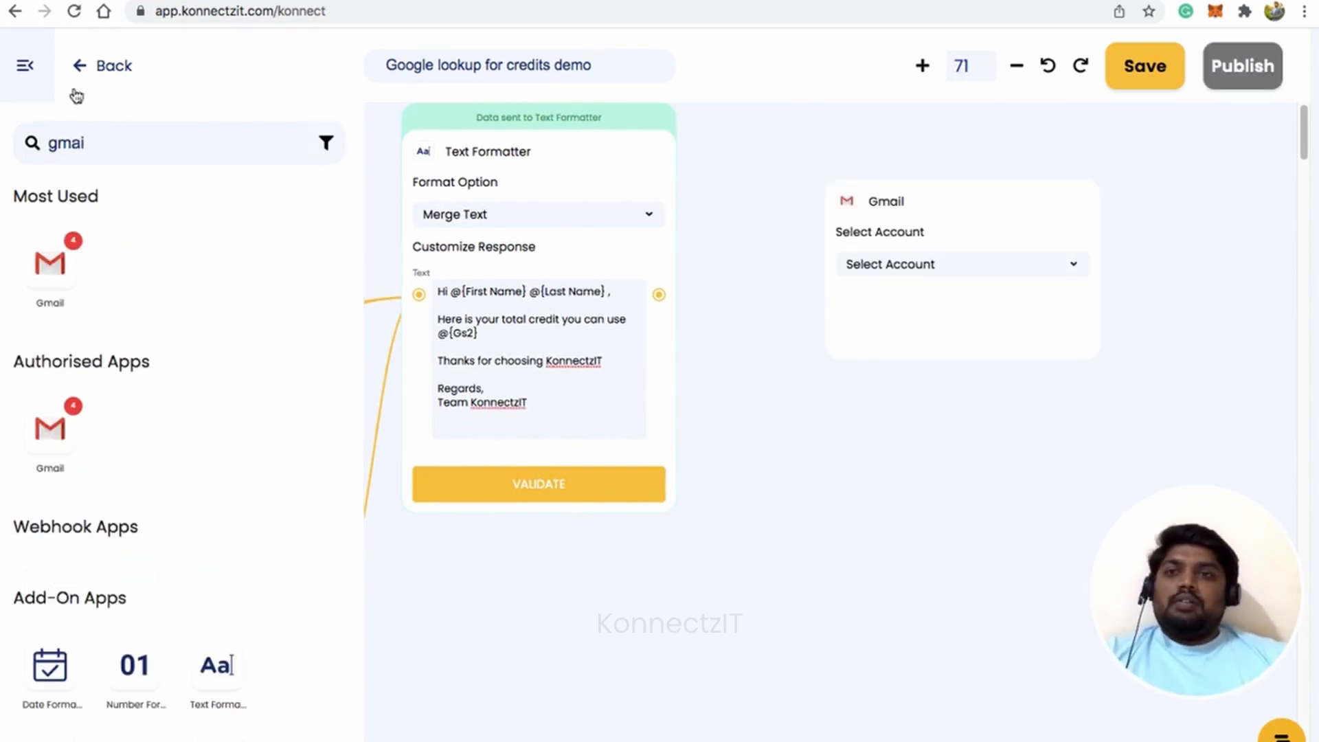
left_click(30, 77)
left_click_drag(1017, 191, 907, 142)
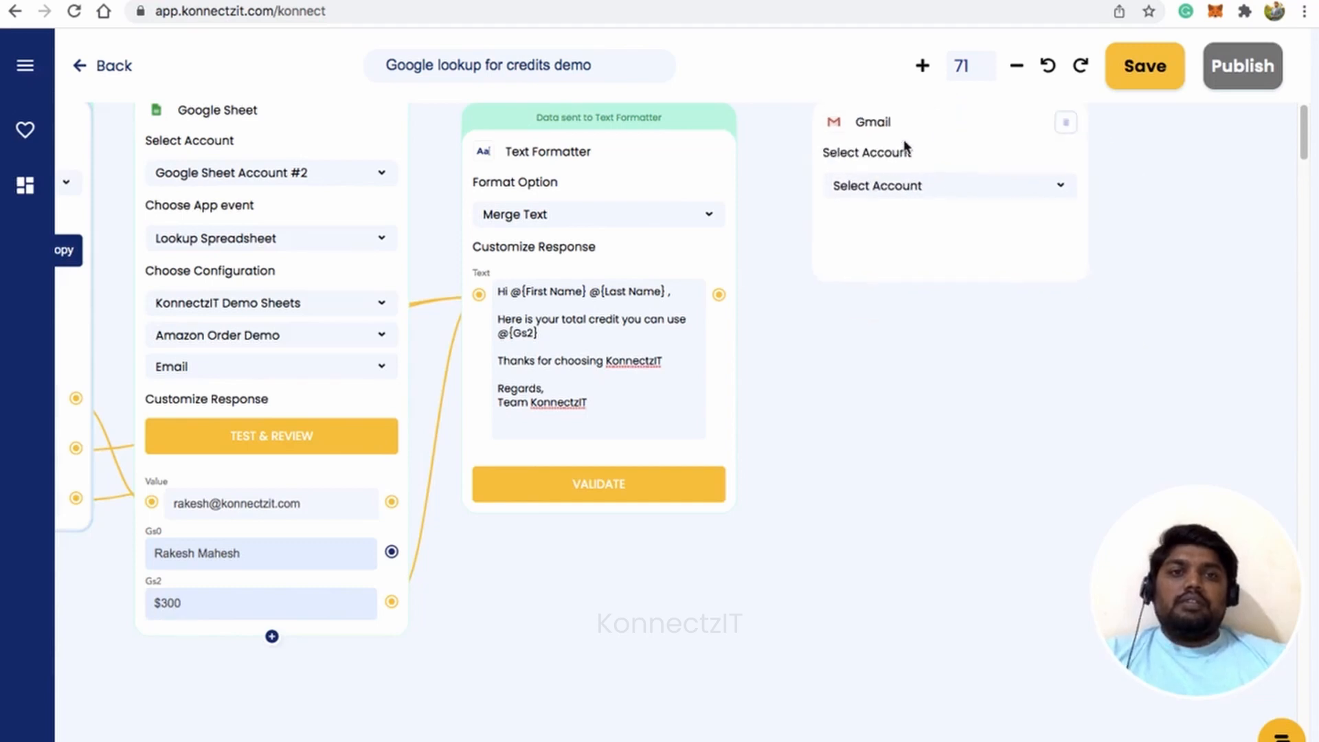
left_click(913, 185)
left_click(926, 240)
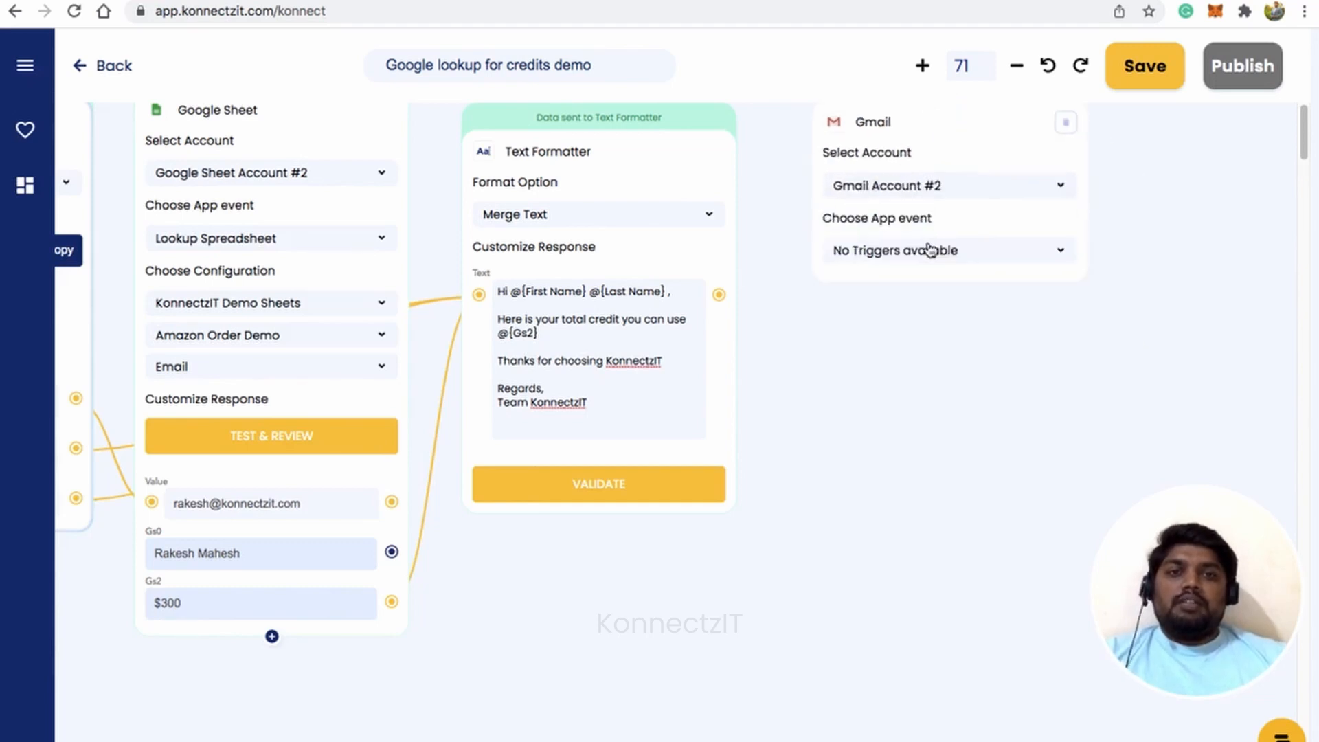
left_click(930, 250)
left_click(912, 286)
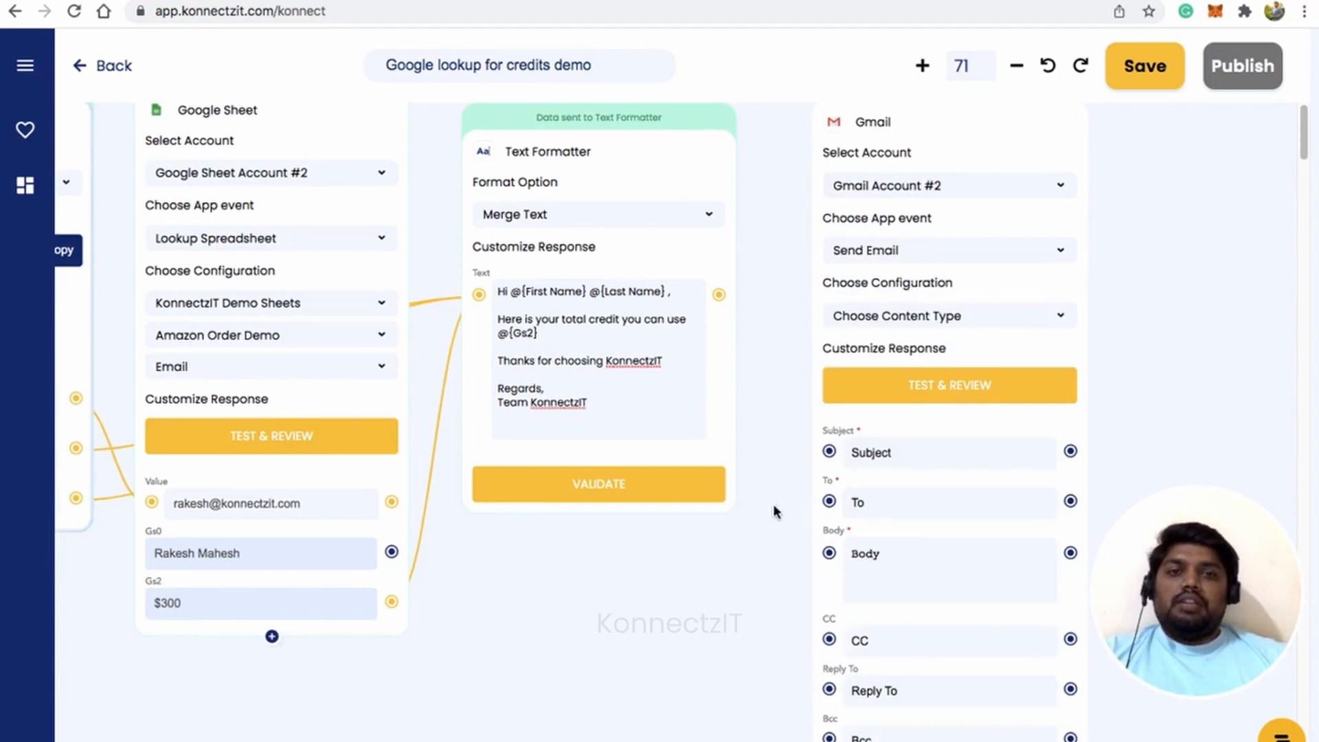
scroll(676, 571, "down", 2)
left_click_drag(579, 632, 671, 597)
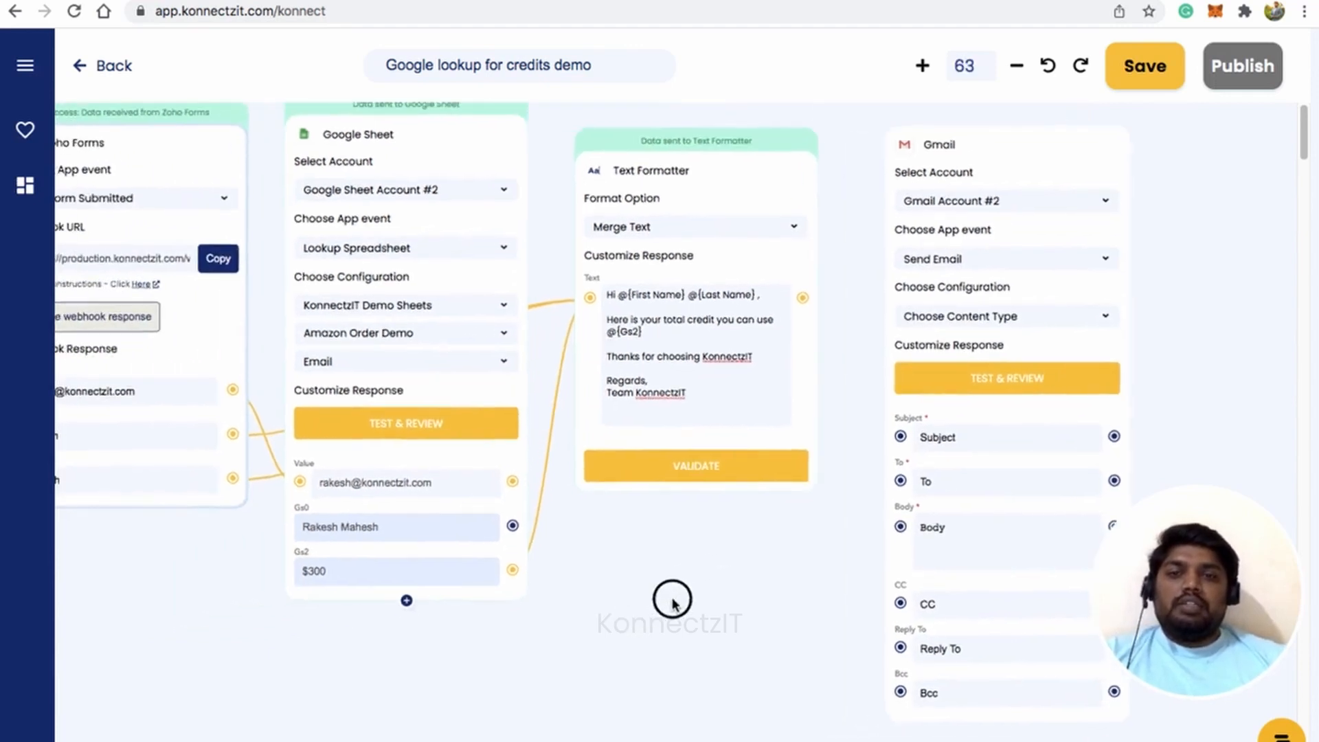
left_click_drag(239, 389, 908, 479)
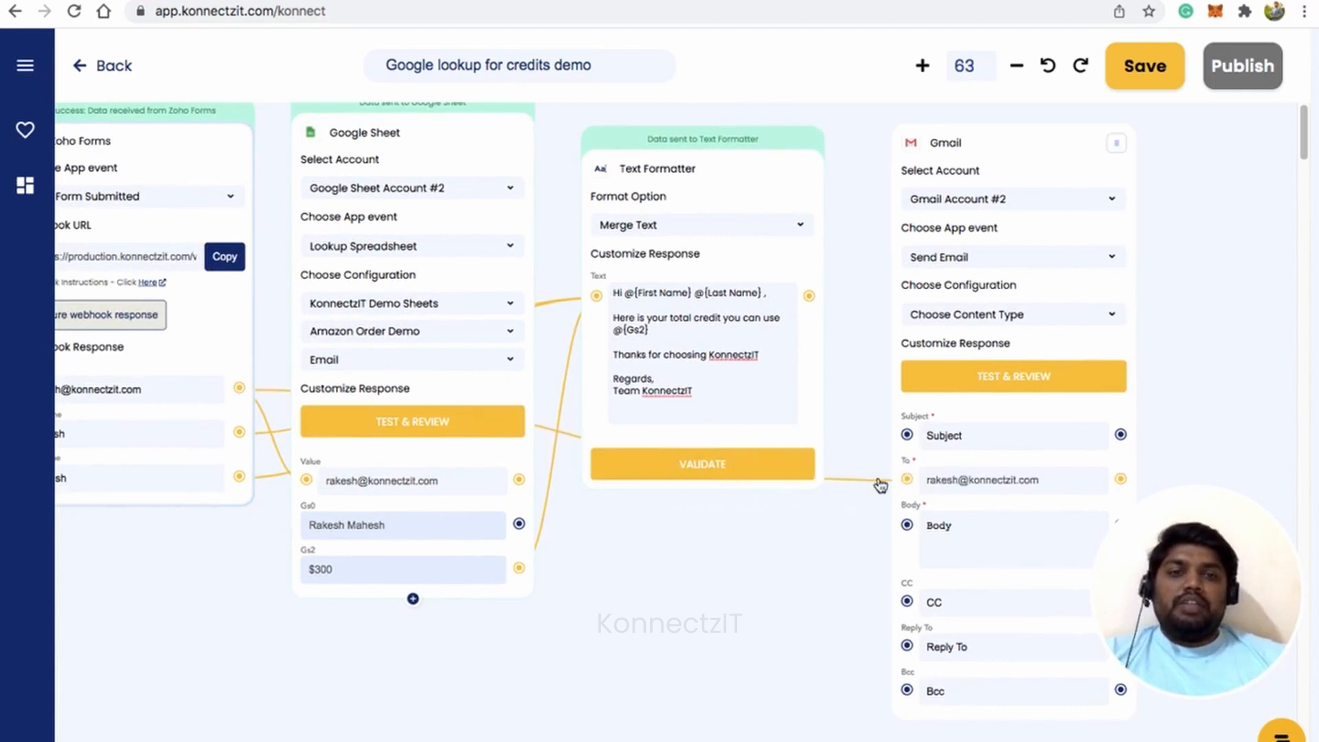
Map the formatted message to the Body, set subject 'Credit Balance', and send a test email.
left_click(811, 297)
left_click_drag(815, 303, 907, 525)
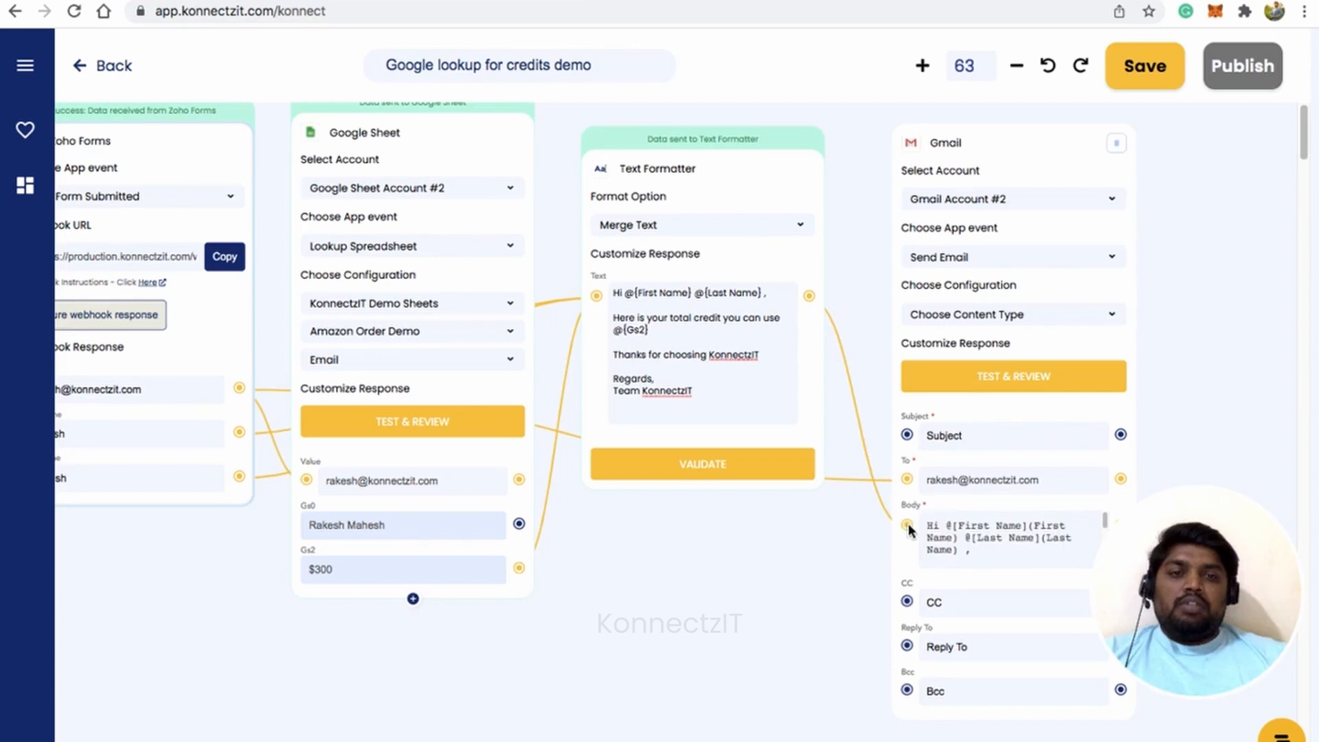
left_click(964, 435)
type("Credit Balance")
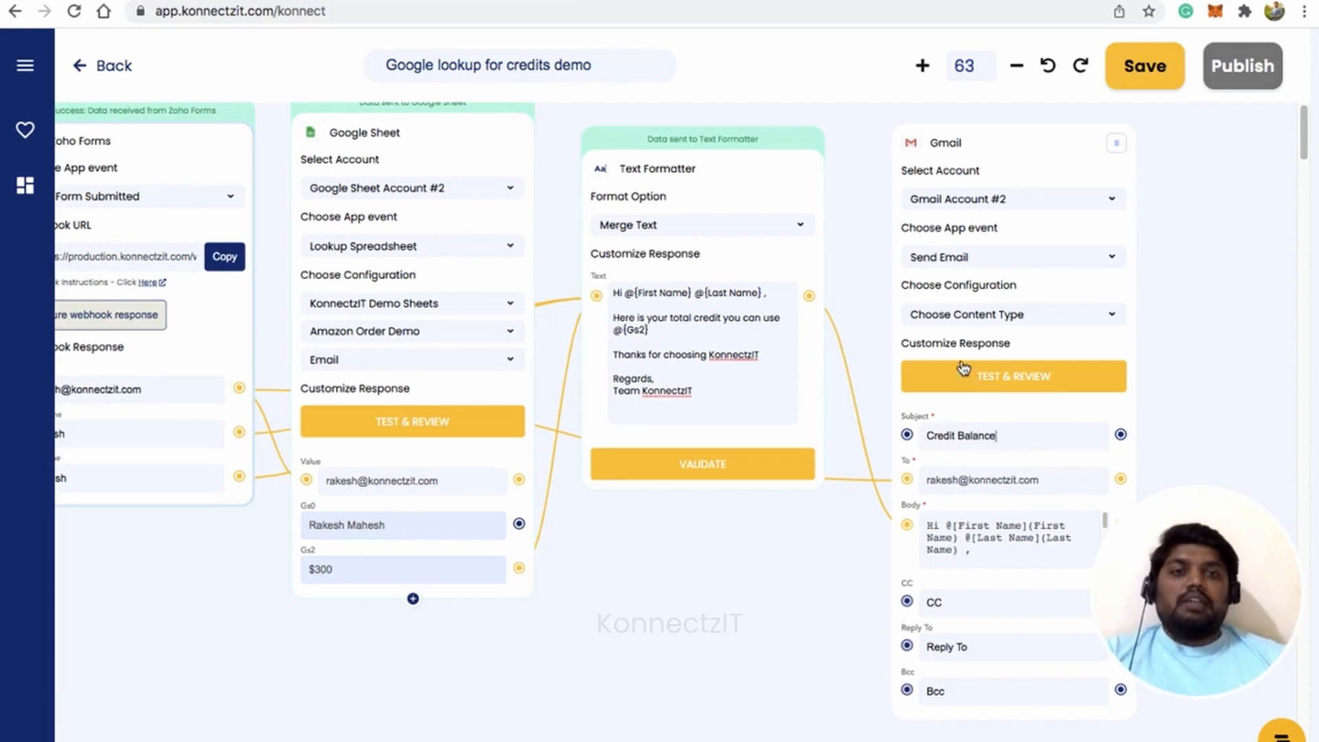
left_click(1019, 379)
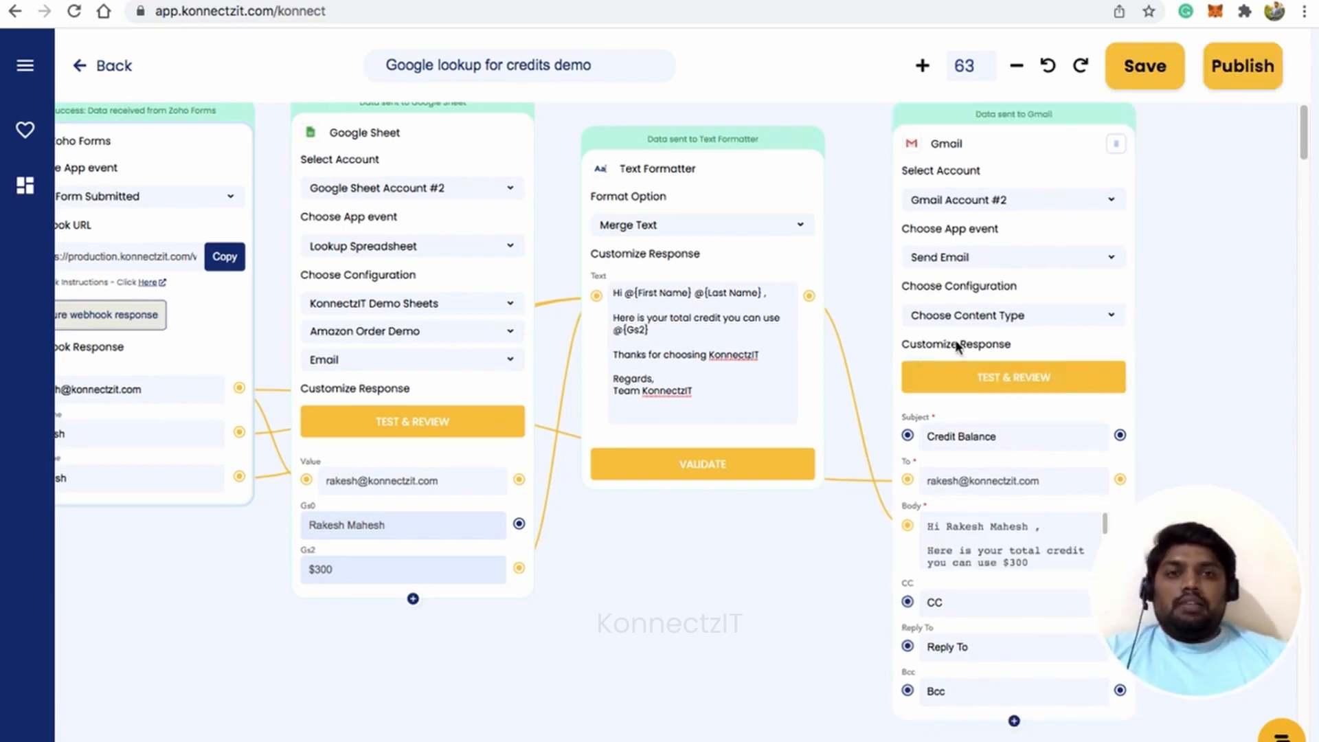
Publish the four-step workflow and dismiss the confirmation to return to Home.
scroll(957, 344, "down", 5)
left_click_drag(733, 575, 775, 577)
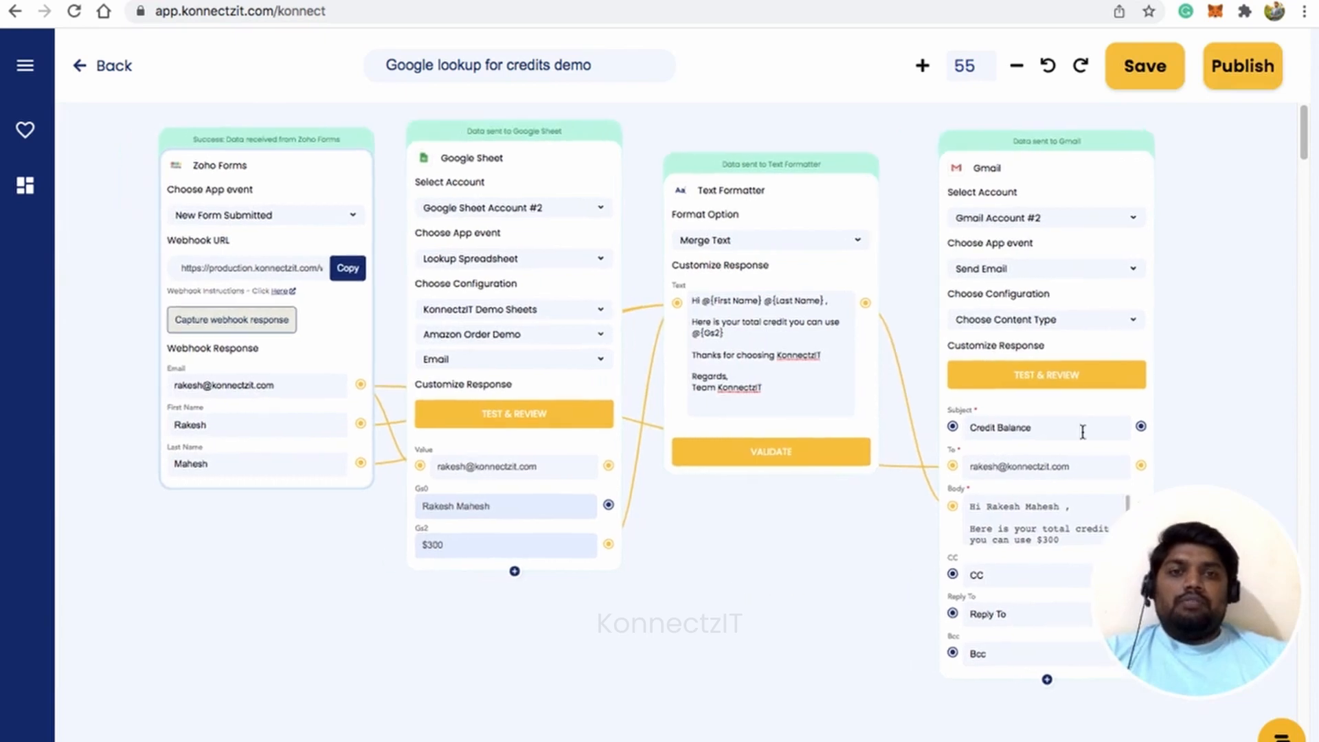
left_click(1247, 71)
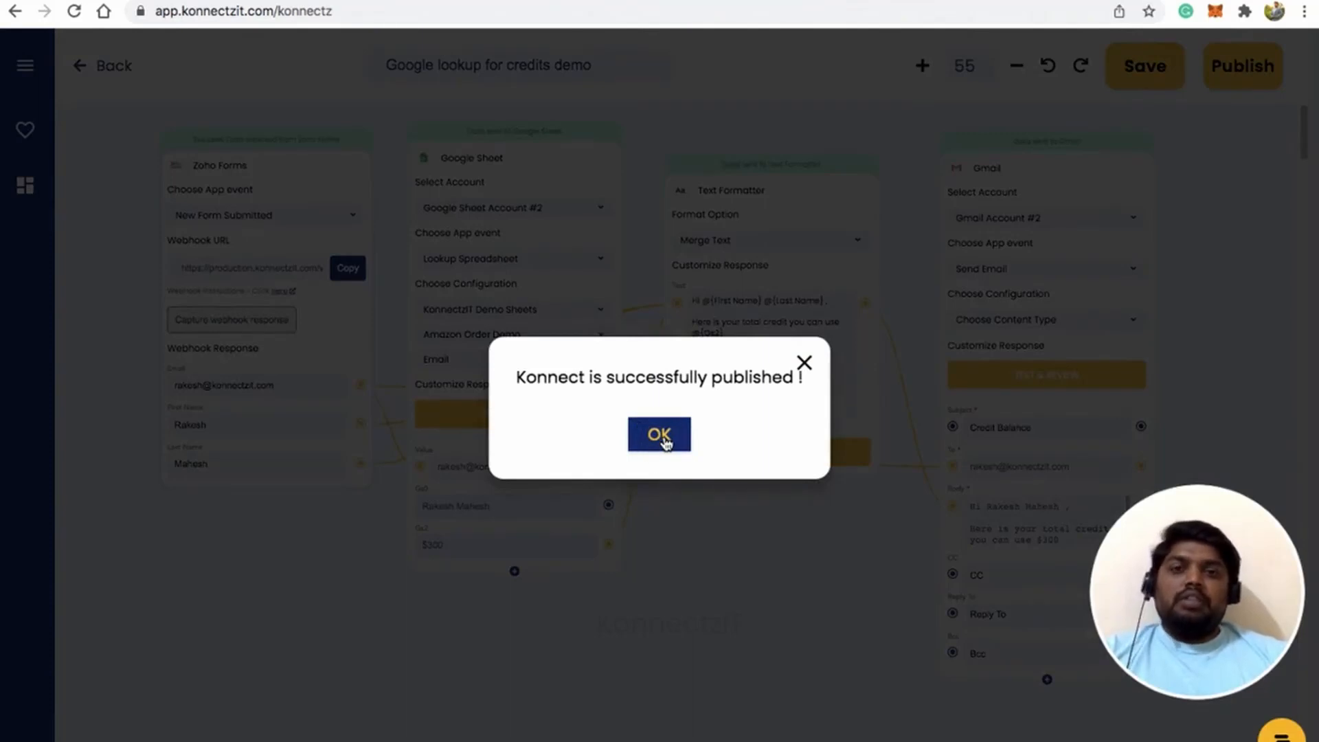
left_click(661, 440)
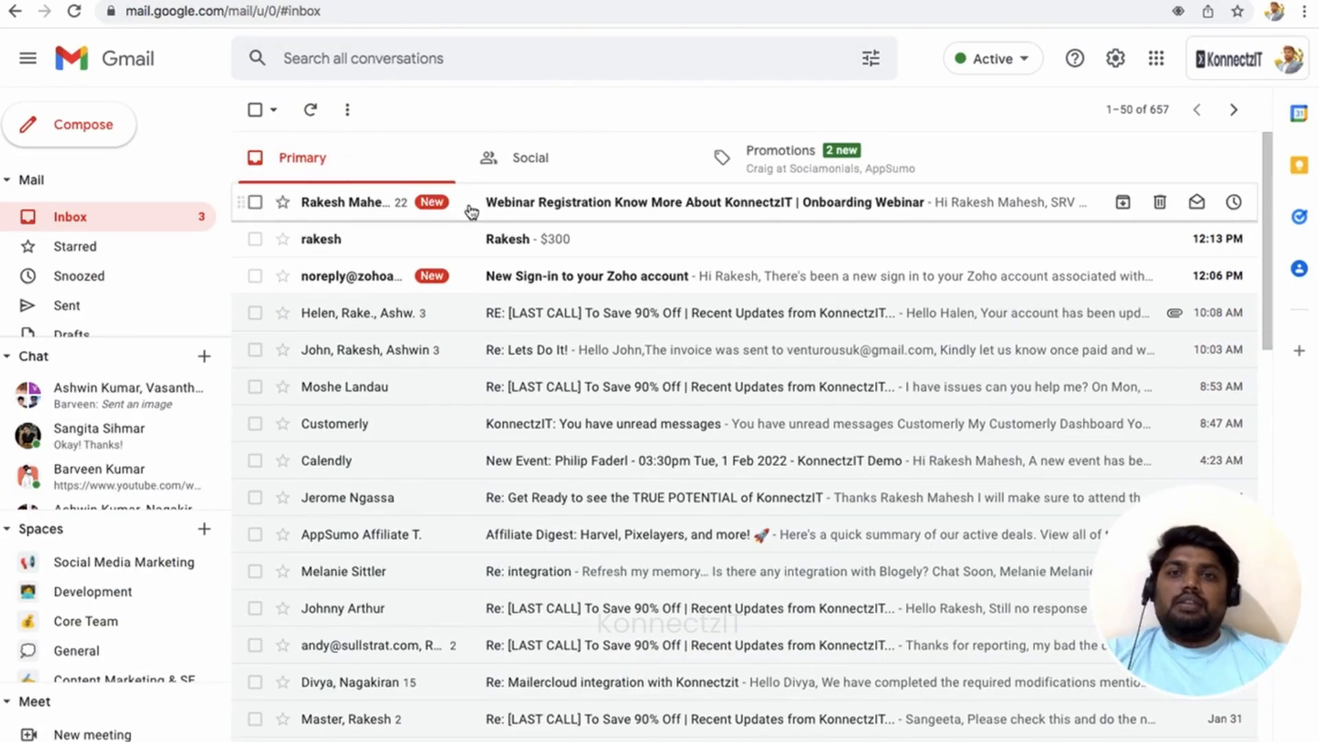
Refresh the Gmail inbox and open the new Credit Balance email.
left_click(150, 216)
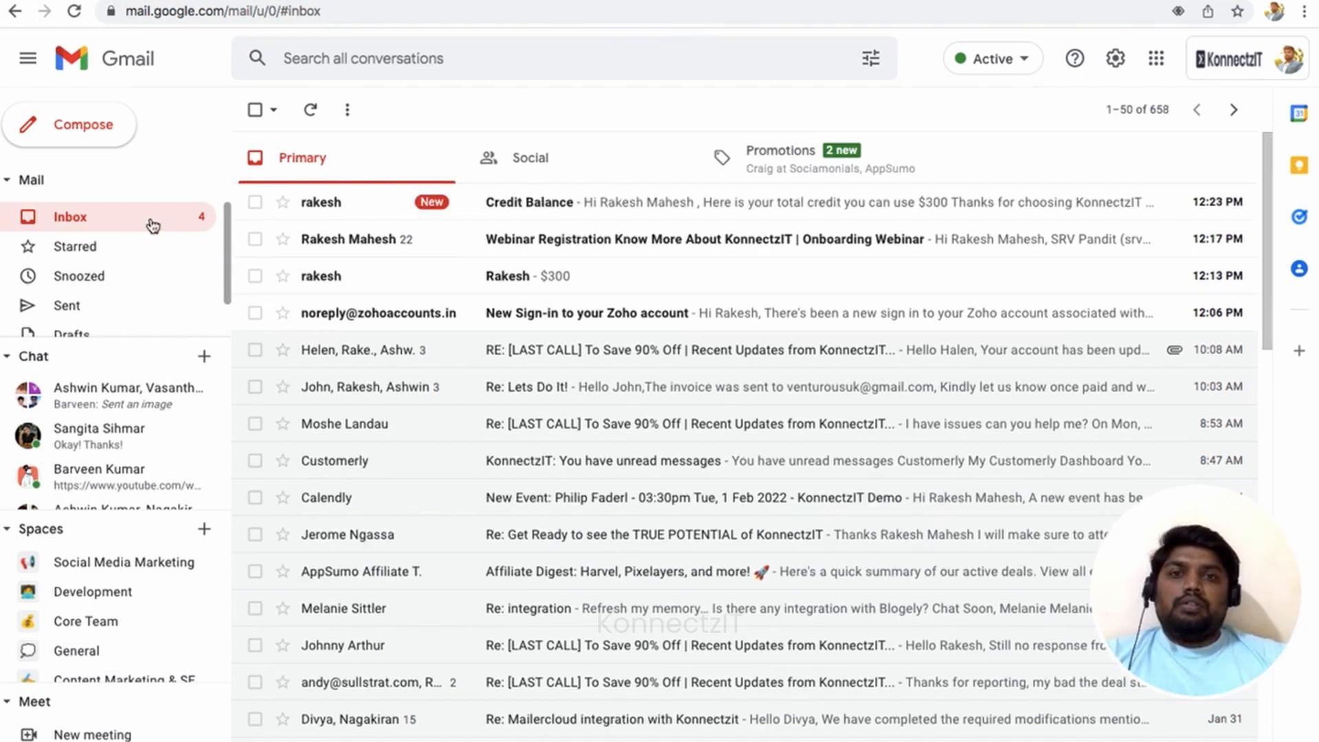
left_click(504, 206)
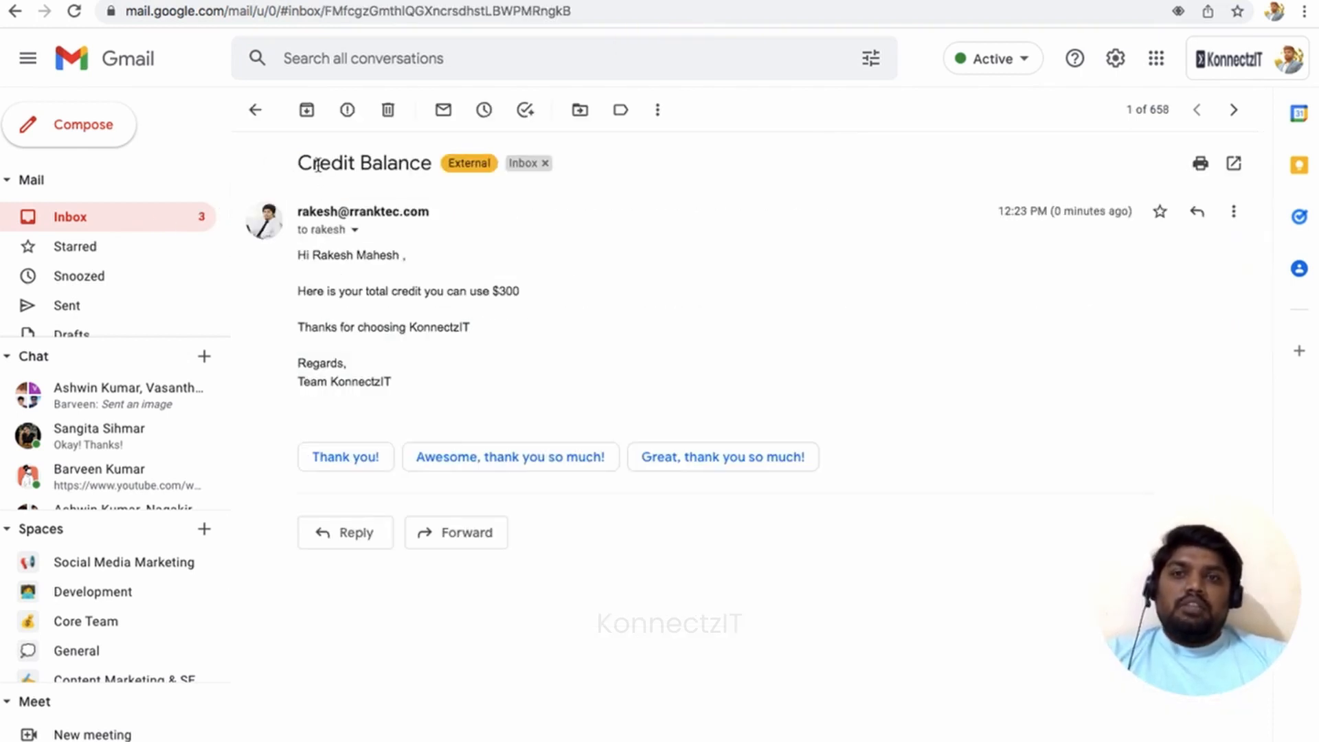
triple_click(318, 166)
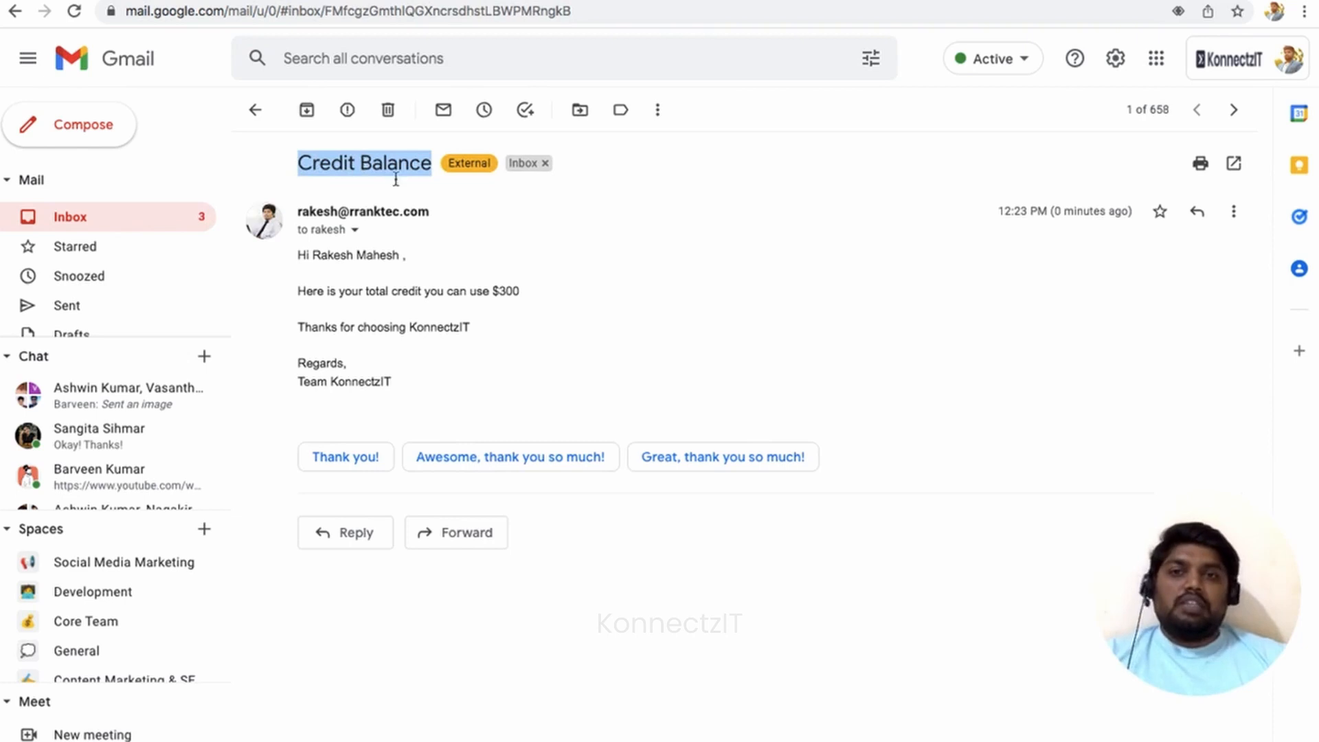
left_click(363, 257)
Highlight the greeting and the $300 credit amount, then switch desktops to the Zoho Forms window.
left_click_drag(298, 255, 403, 256)
left_click(379, 291)
left_click(298, 291)
left_click_drag(298, 291, 500, 297)
double_click(500, 296)
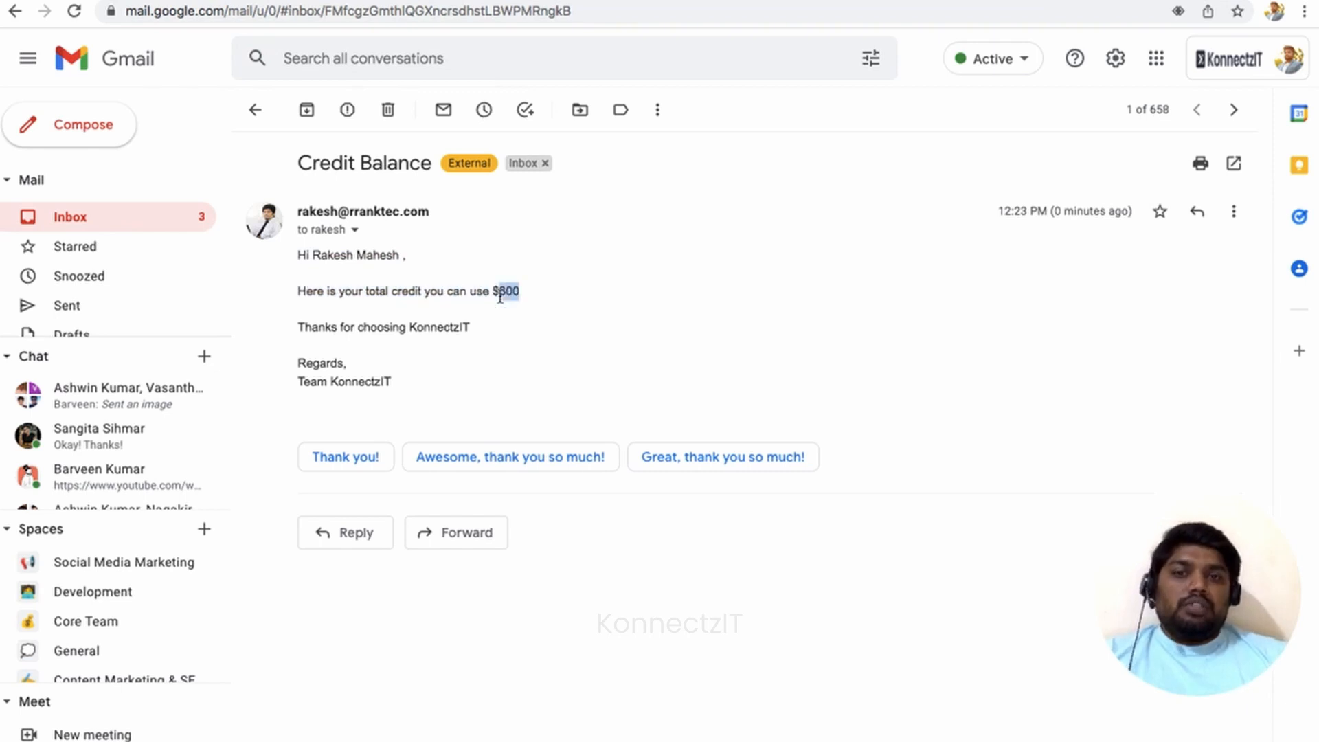
left_click(505, 297)
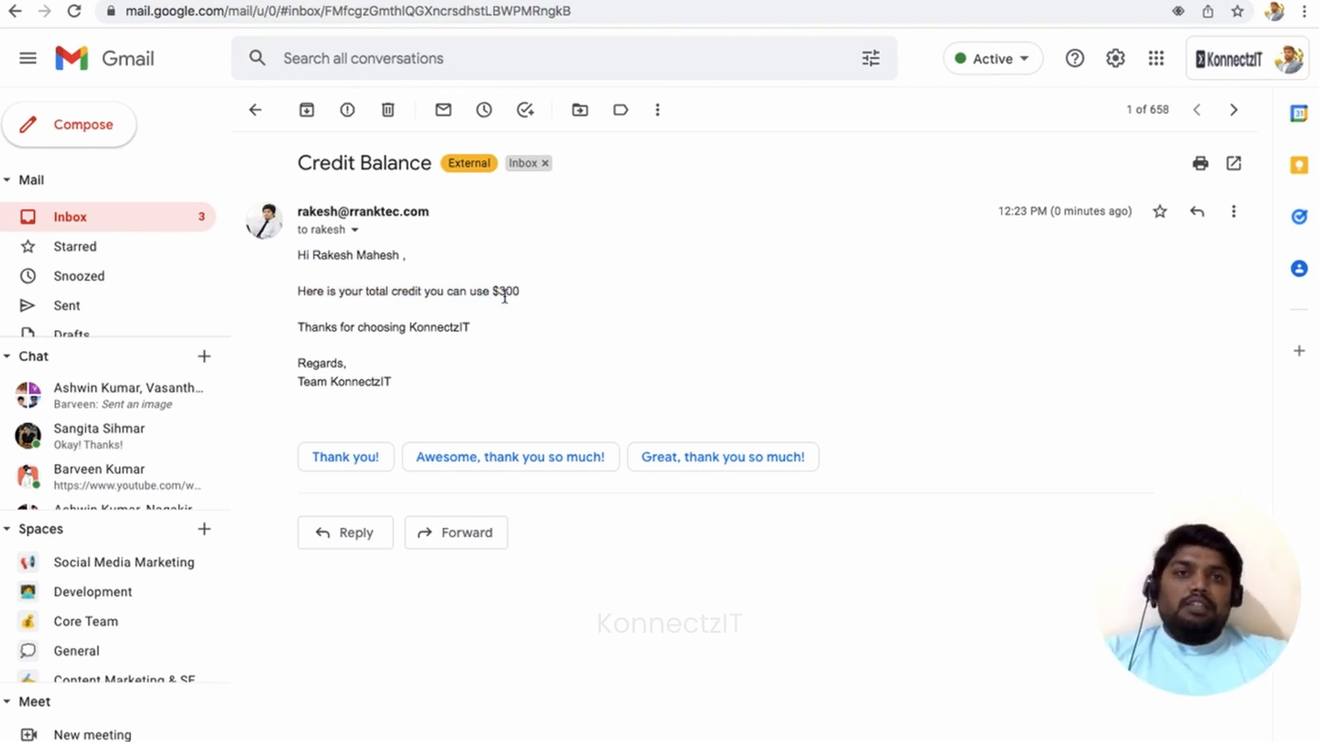
key("ctrl+Left")
key("ctrl+Right")
key("ctrl+Right")
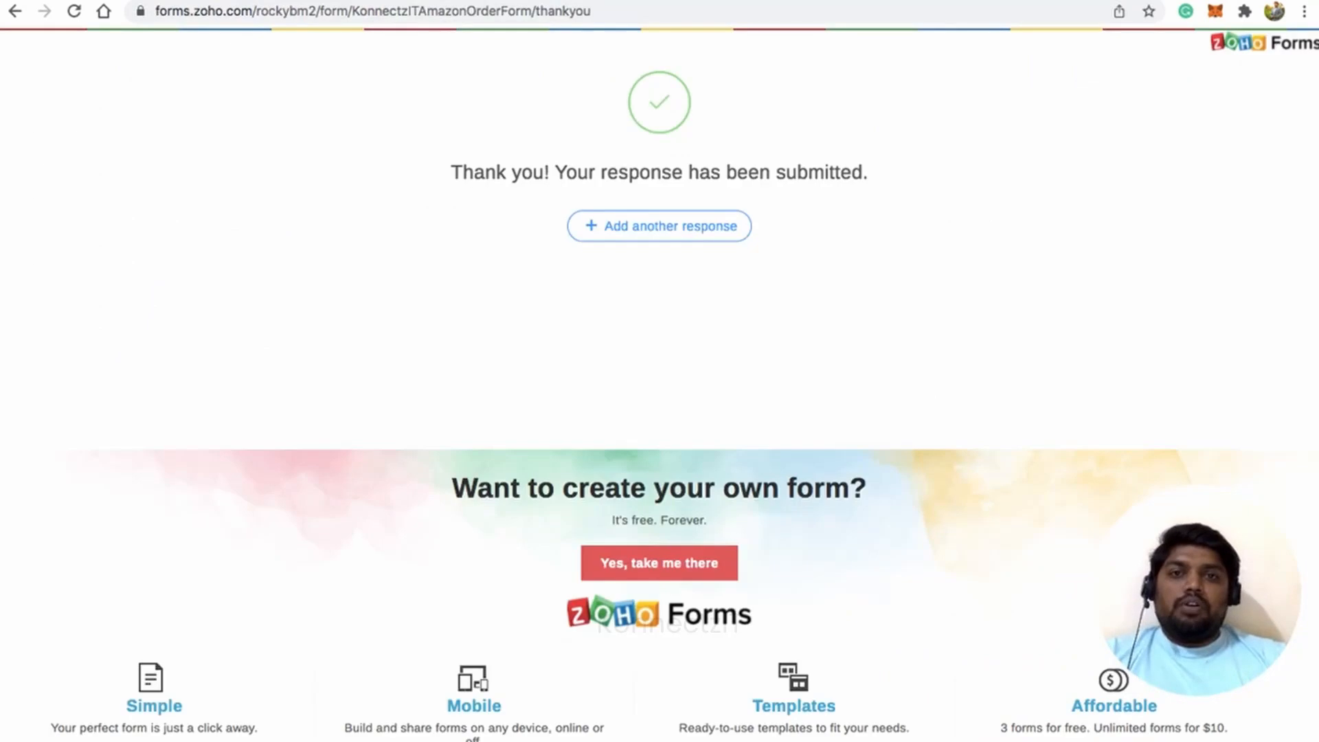
Submit a new order form response with a first name and the suggested e-mail, then return to KonnectzIT.
left_click(686, 238)
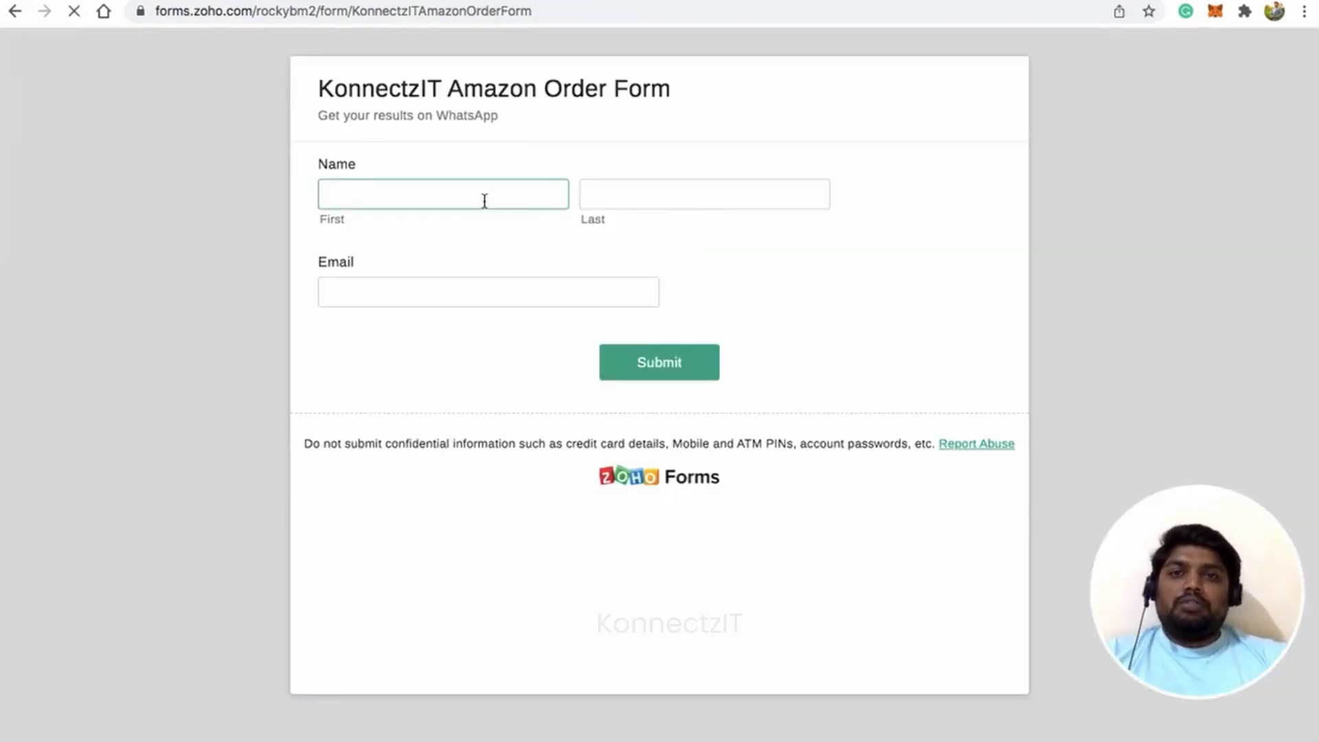
type("Rocky")
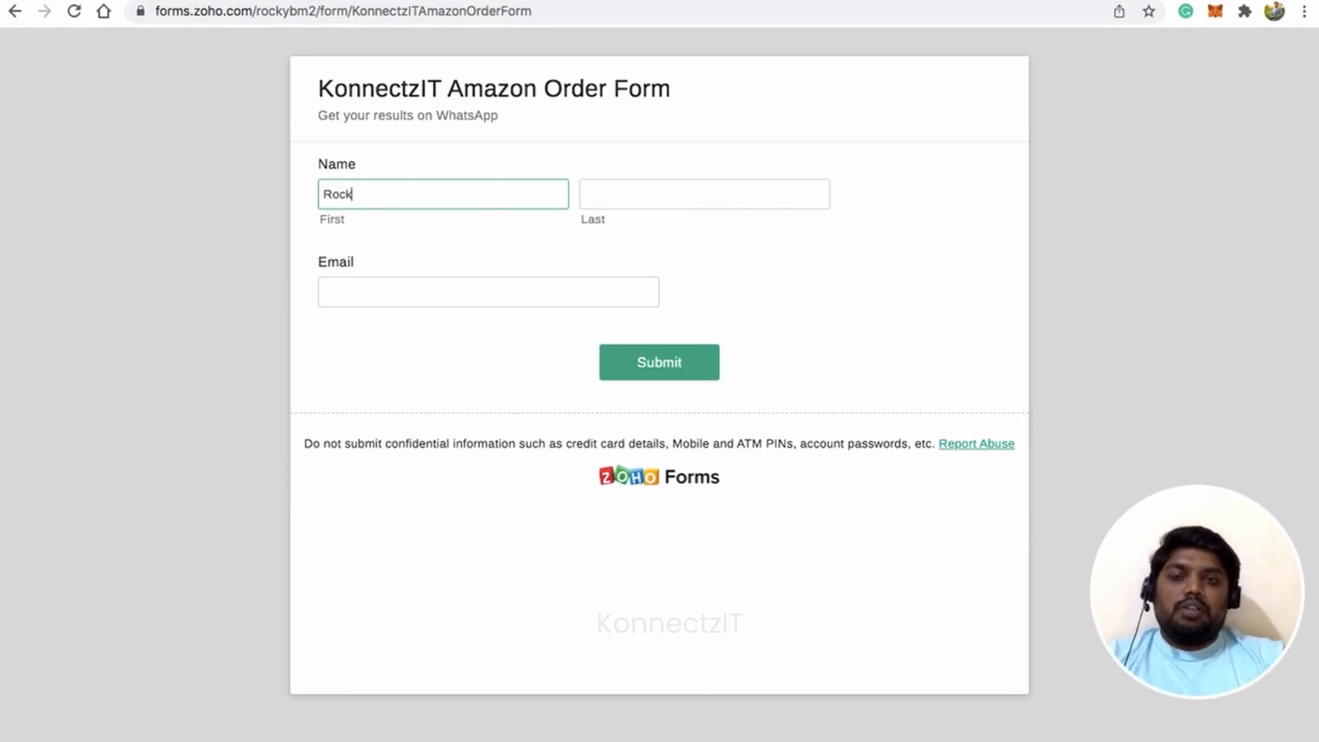
key("Tab")
key("Tab")
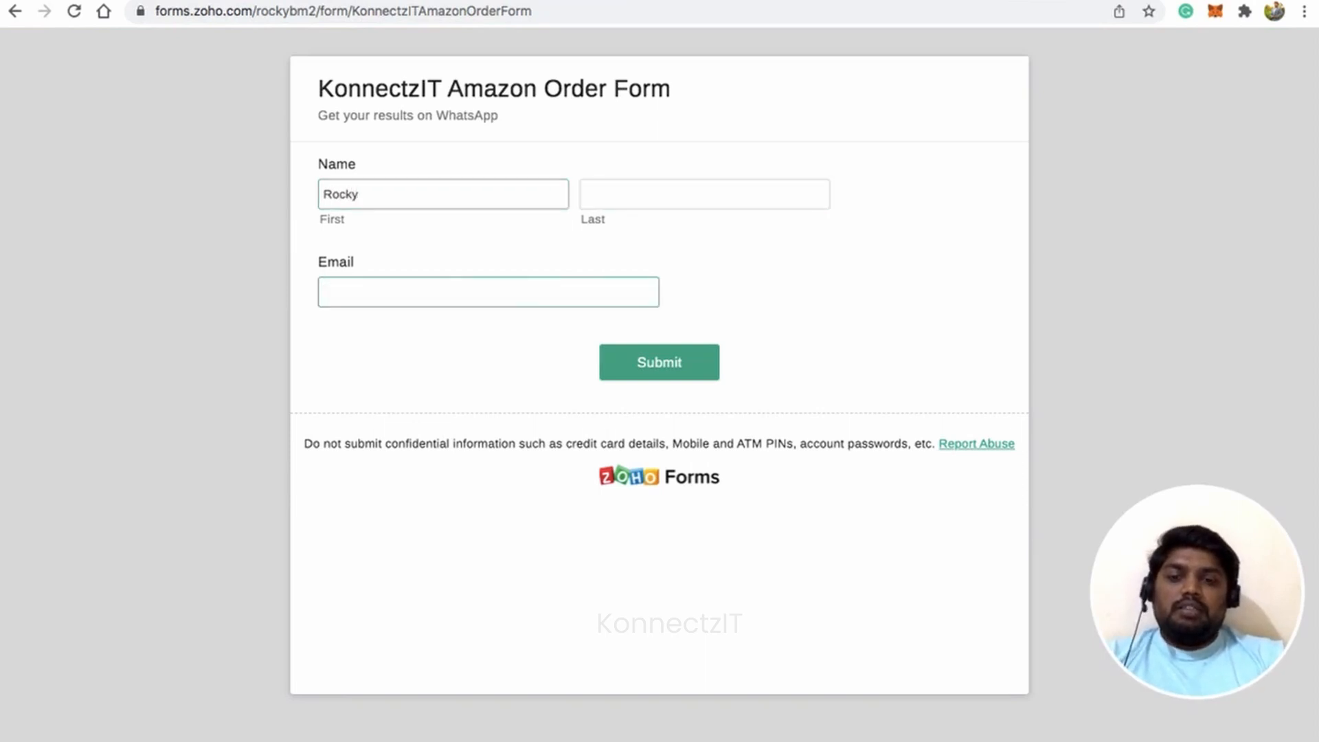
type("ro")
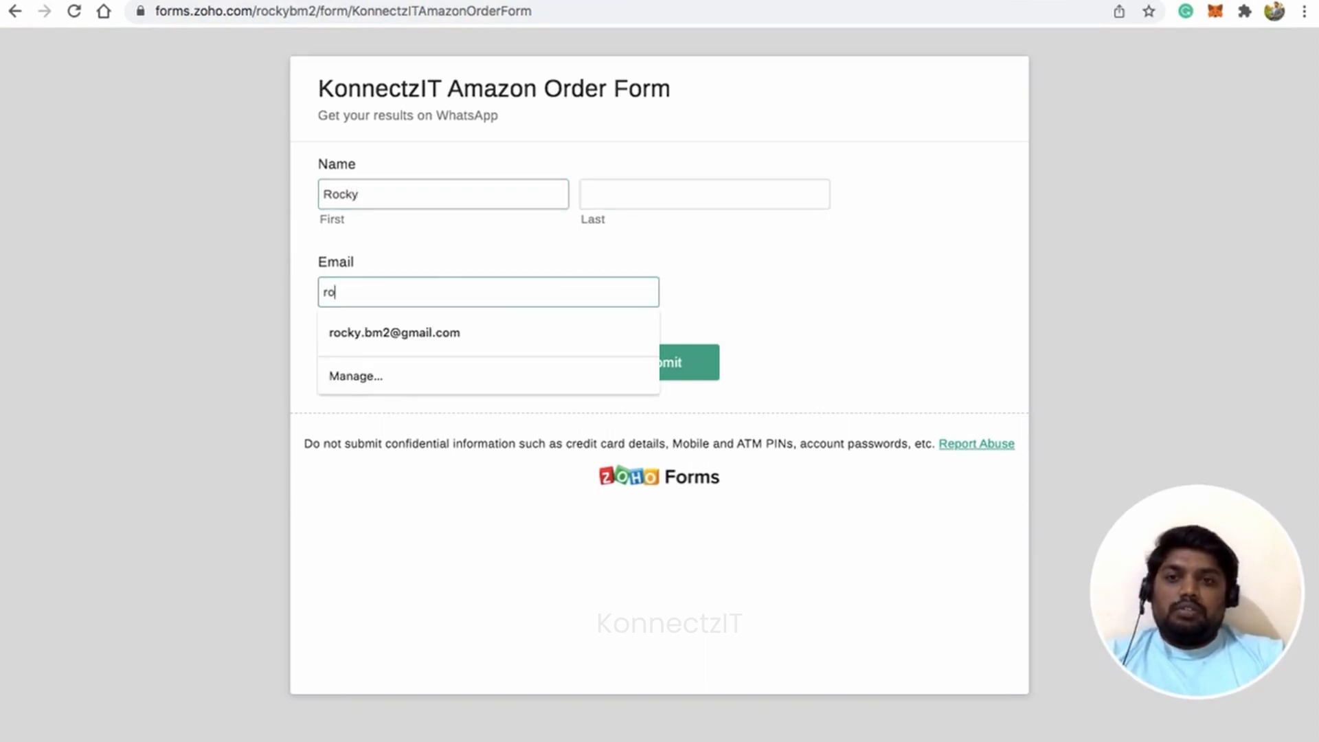
left_click(459, 323)
left_click(666, 369)
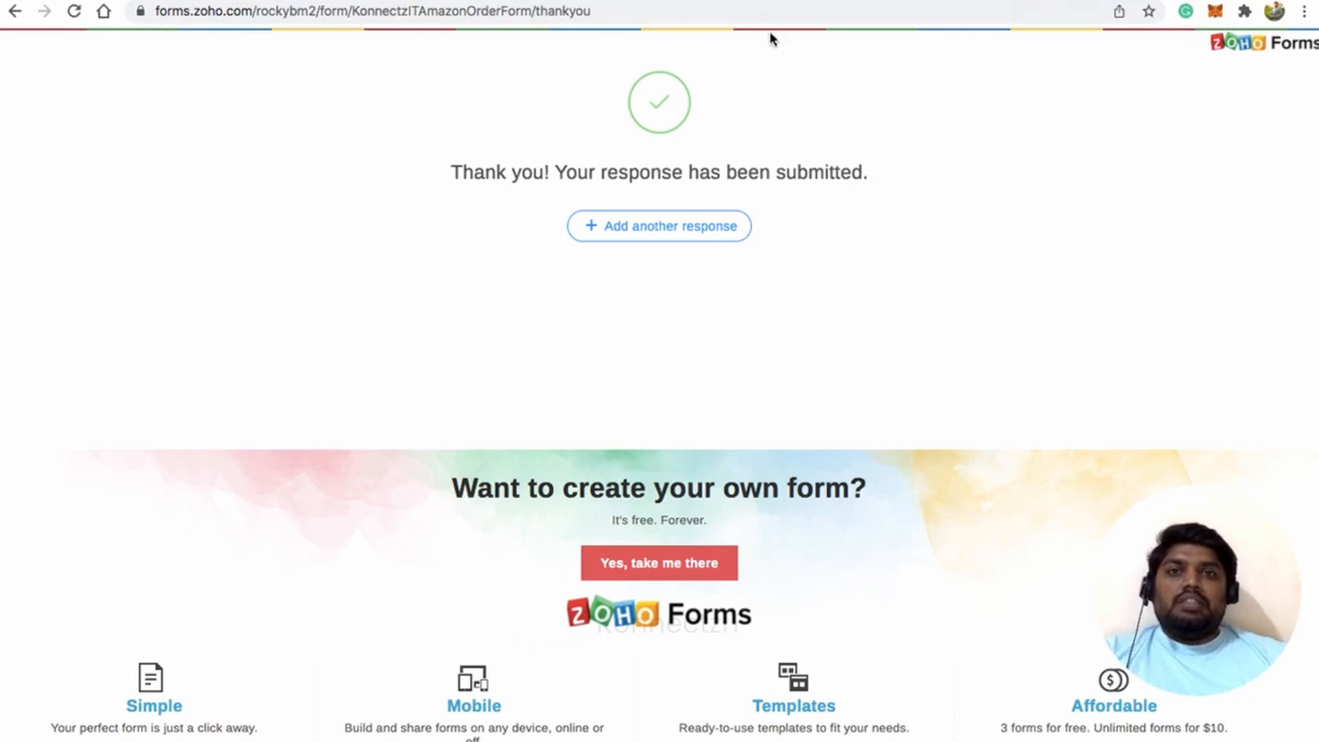
left_click(762, 2)
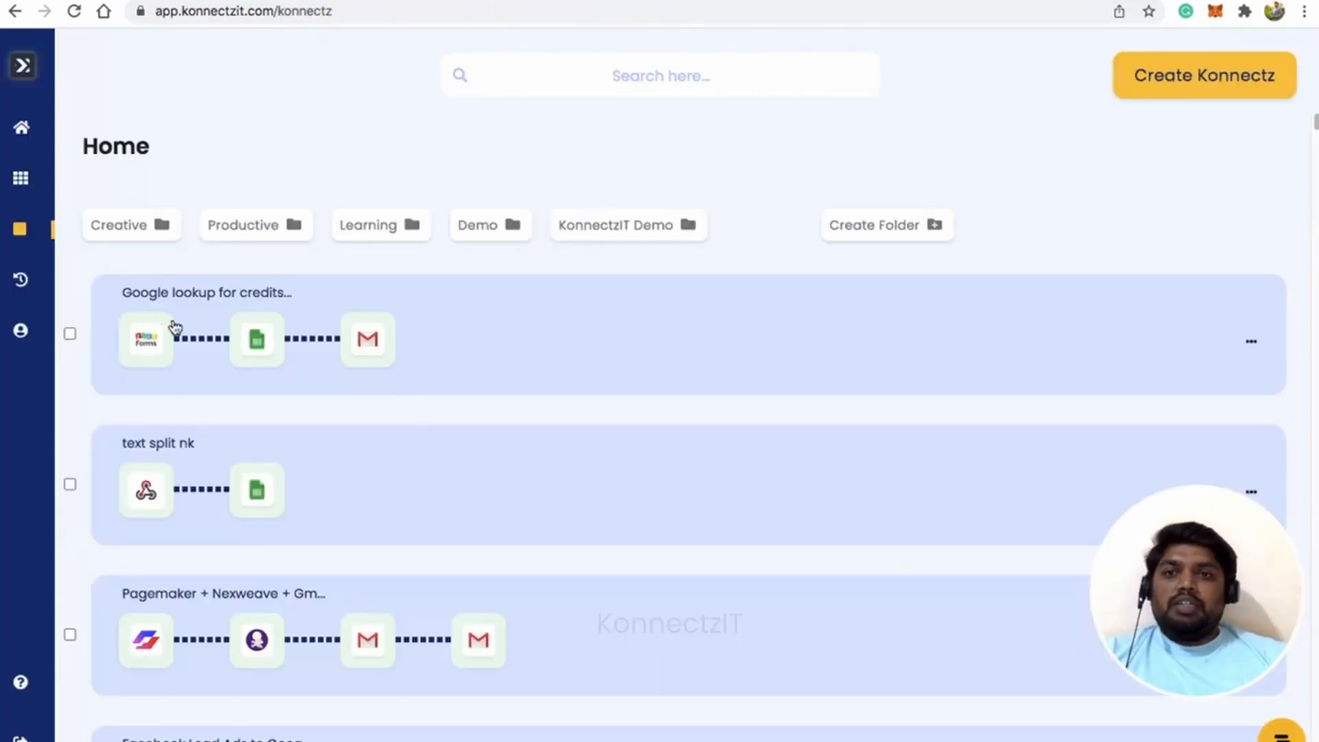
Expand the credits lookup konnect to highlight its Zoho Forms trigger, lookup and email steps, then go to Gmail.
left_click(513, 334)
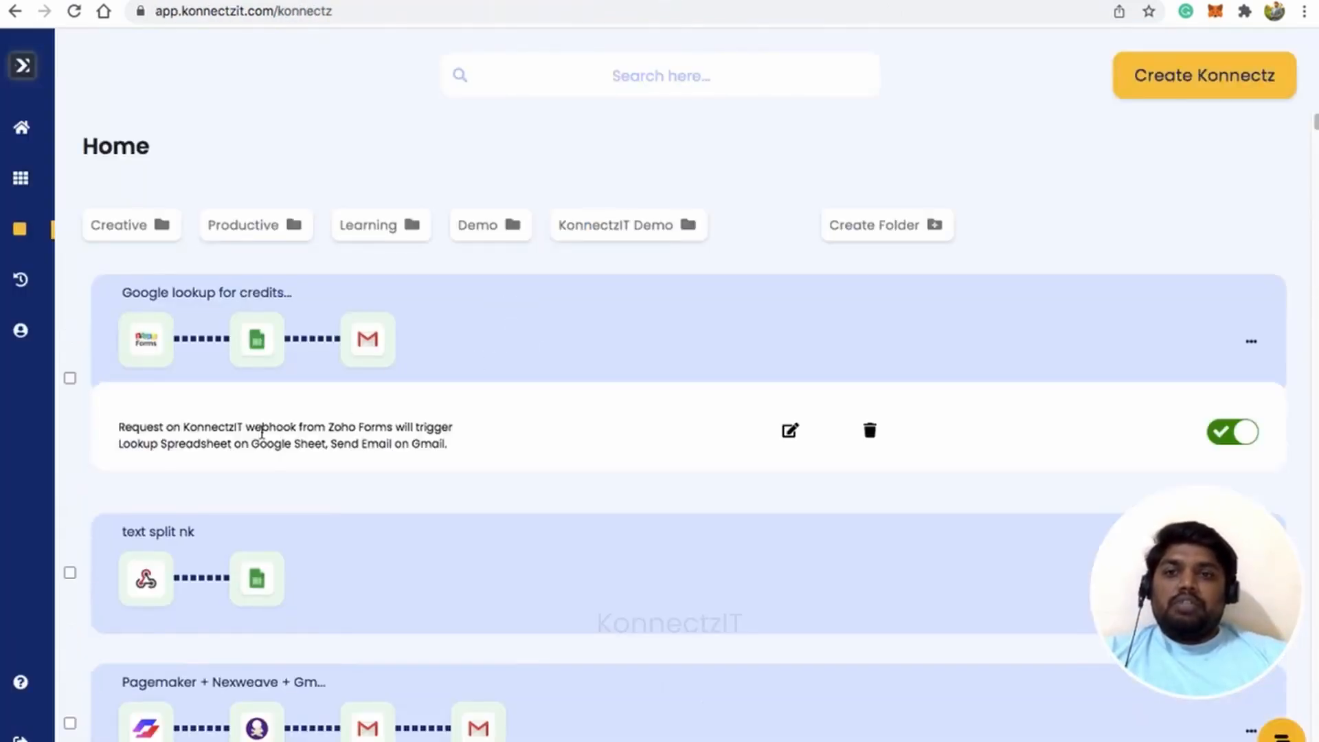
left_click_drag(219, 427, 383, 431)
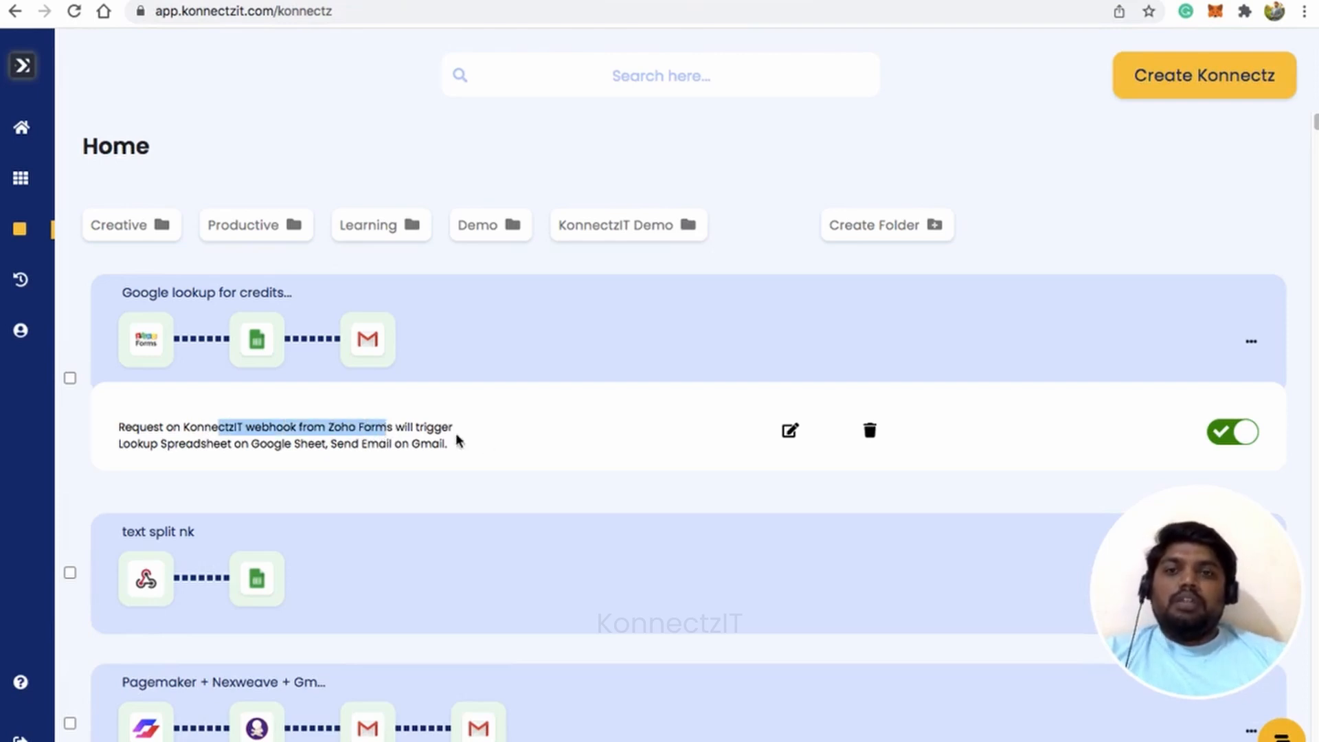
left_click_drag(142, 447, 471, 450)
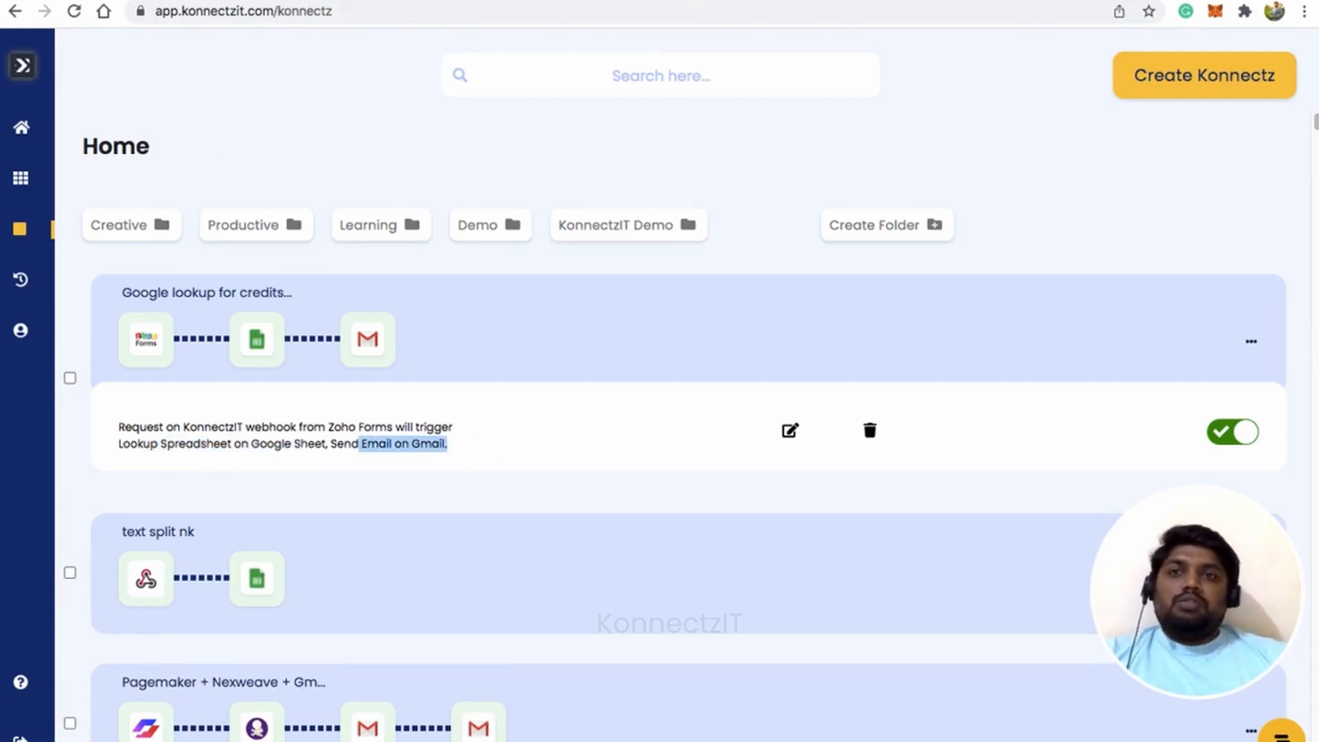
left_click(96, 1)
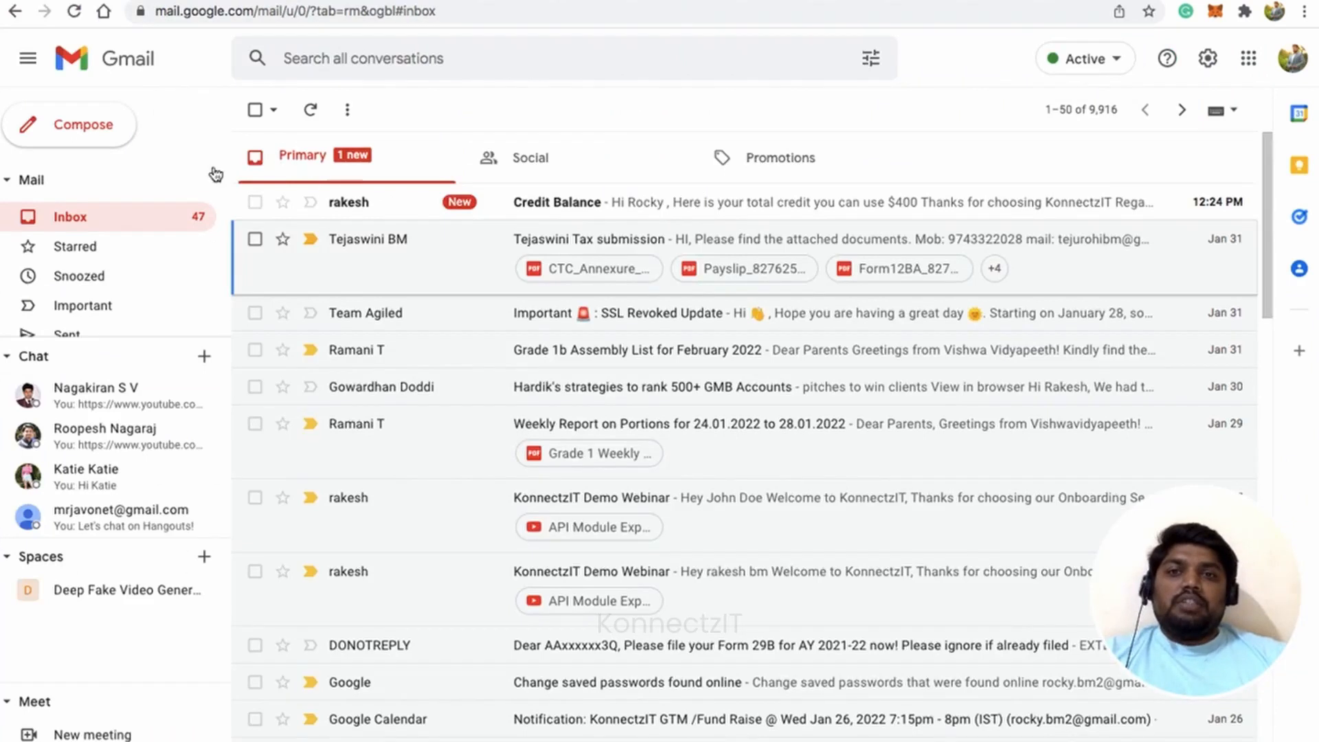
Open the new Credit Balance email and highlight the greeting name and $400 credit, then go to the spreadsheet.
left_click(528, 205)
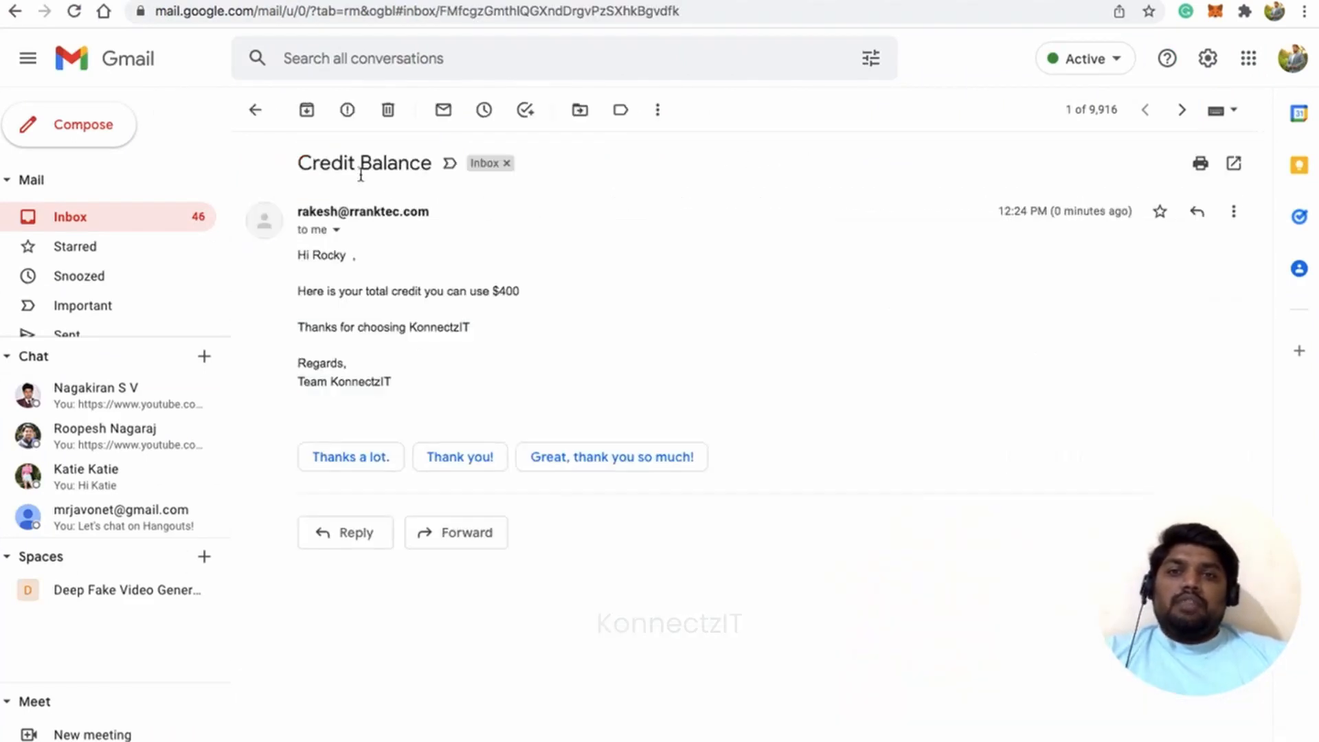
left_click_drag(300, 161, 431, 162)
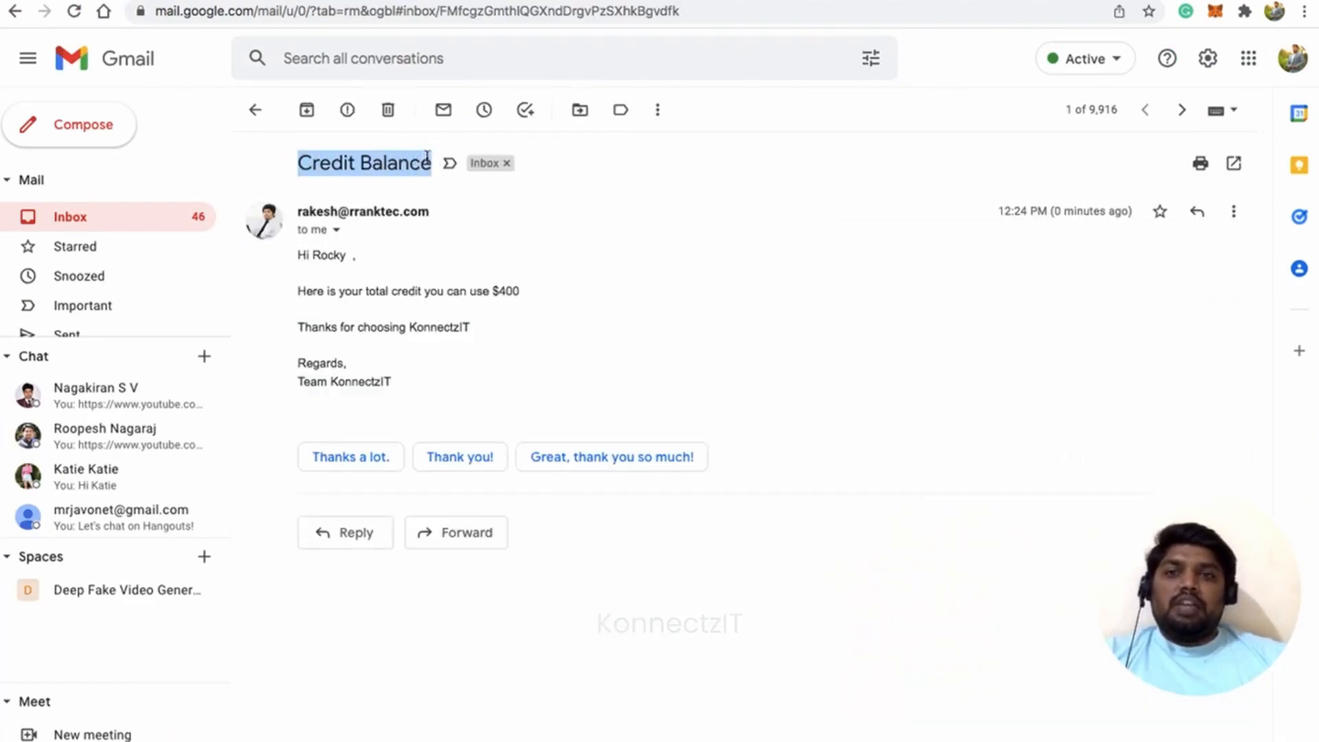
left_click(373, 258)
double_click(314, 256)
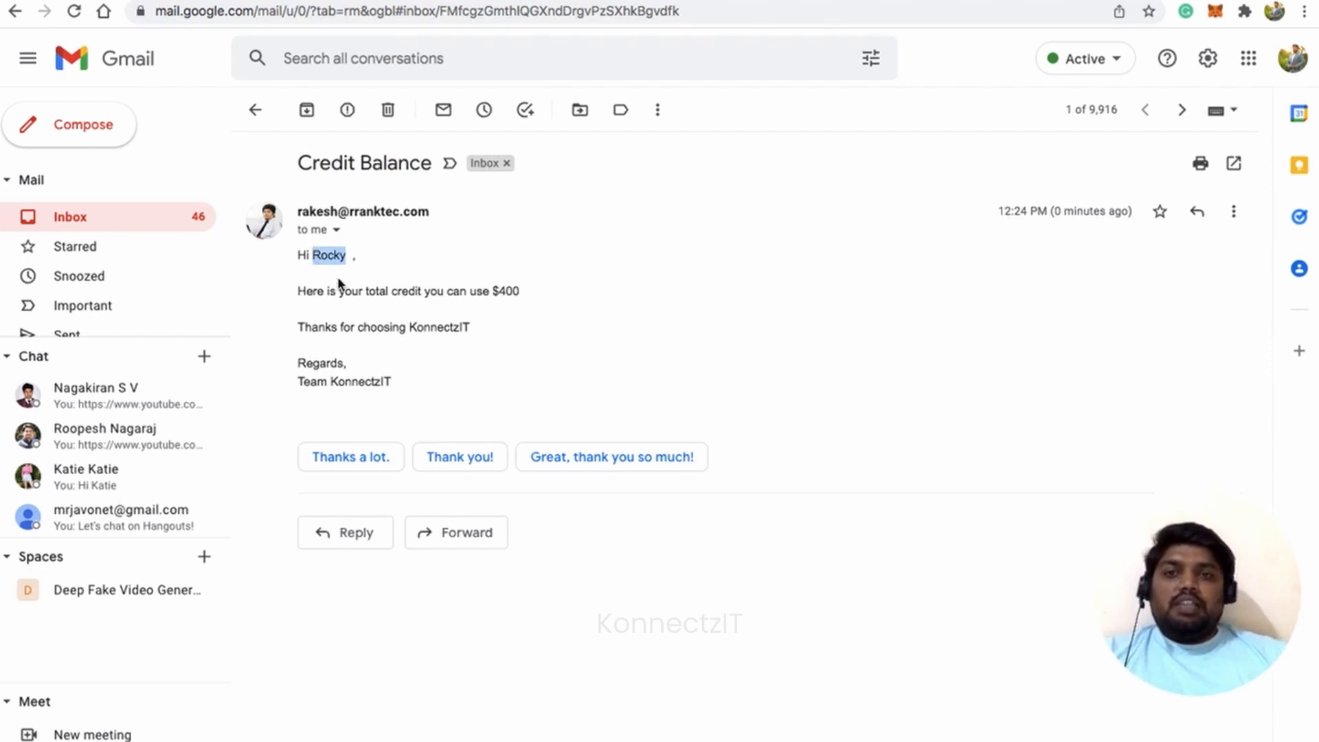
left_click(426, 291)
left_click_drag(339, 292, 501, 301)
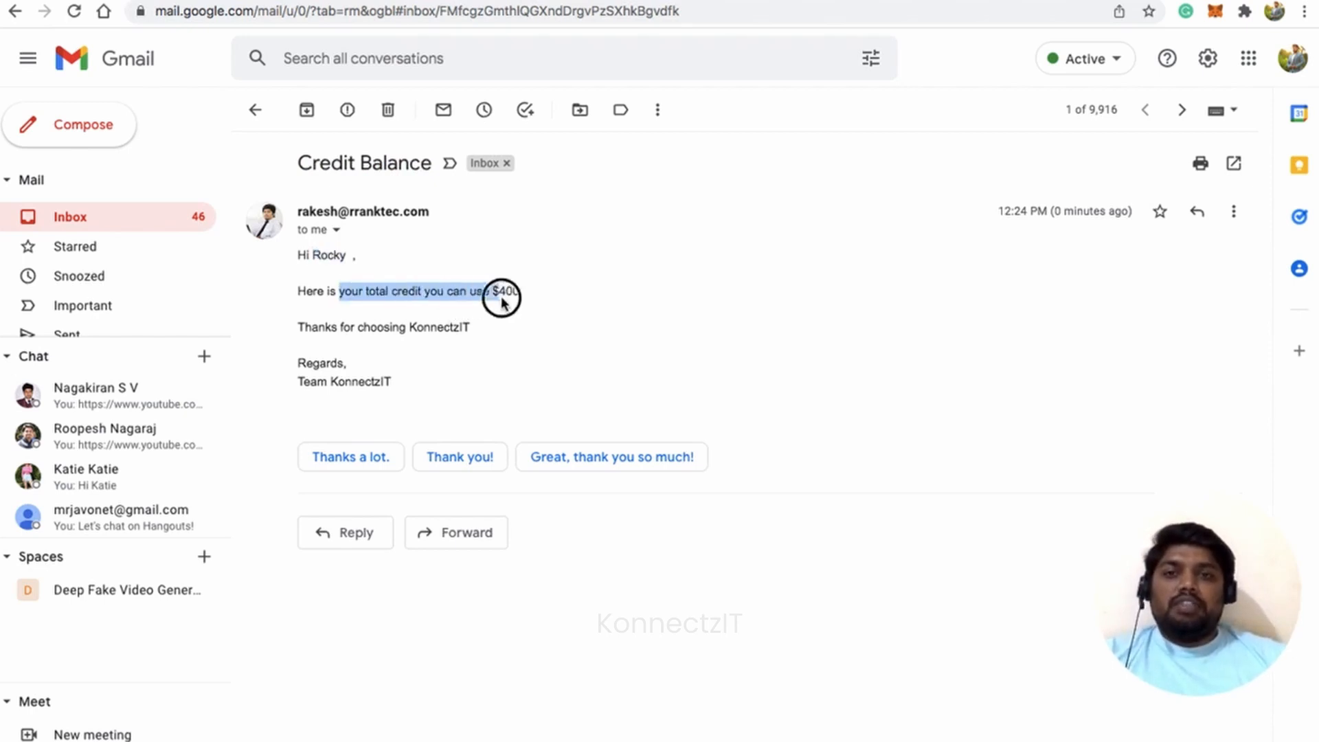
left_click(501, 300)
double_click(503, 300)
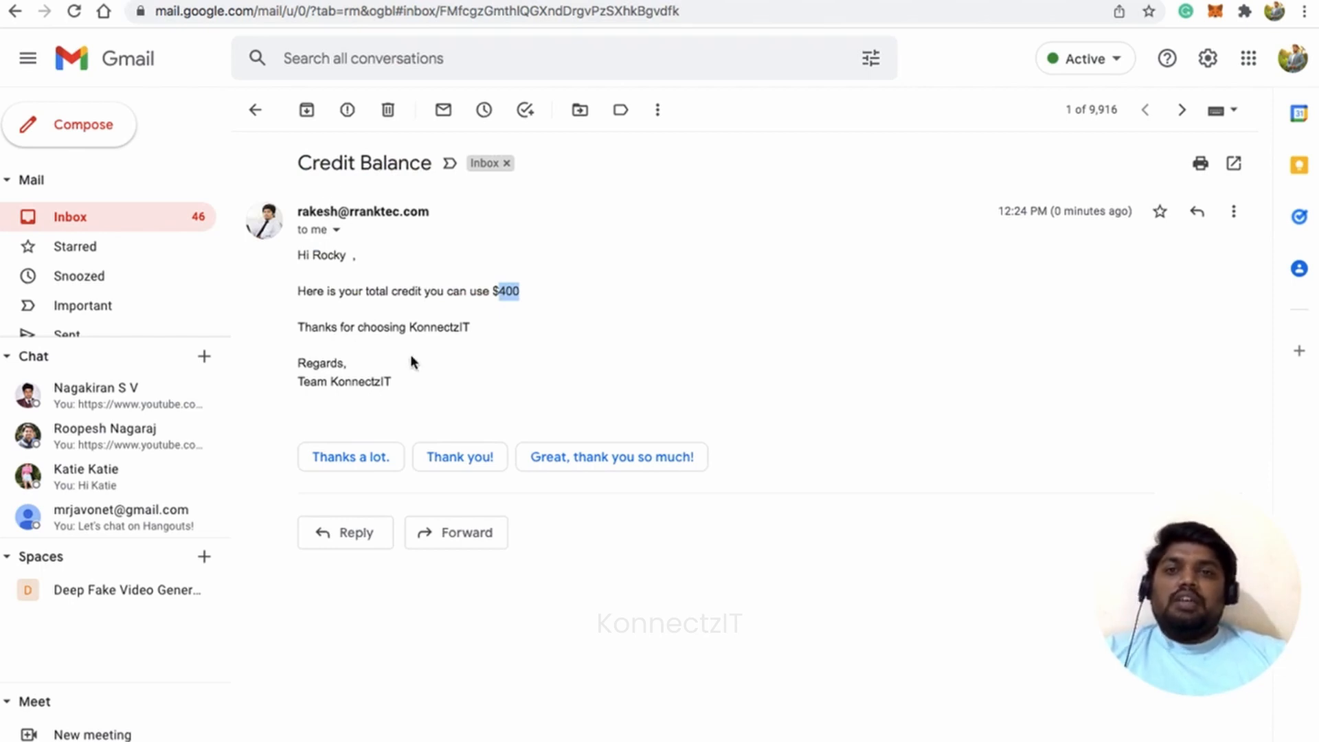
left_click(328, 2)
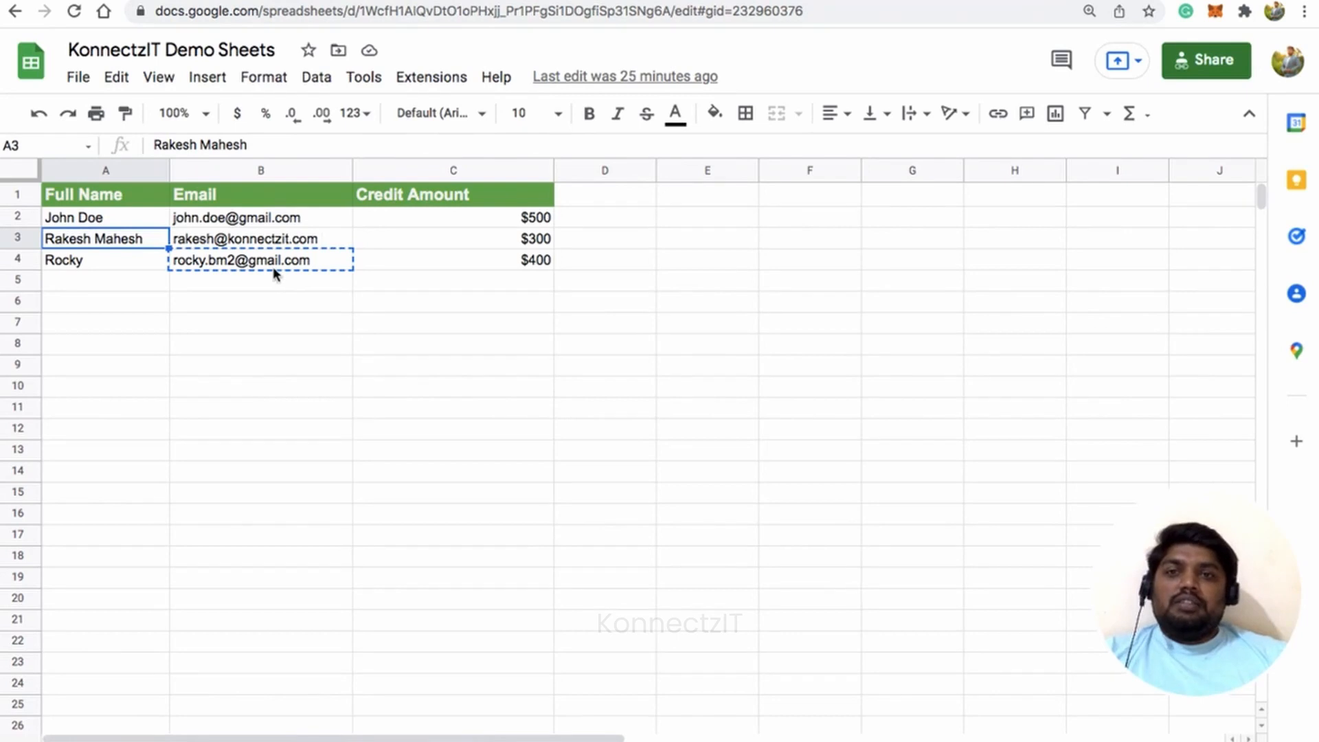
Check cells B4 and C4 for the new row's email and $400 credit, then return to KonnectzIT.
left_click(274, 267)
left_click(521, 265)
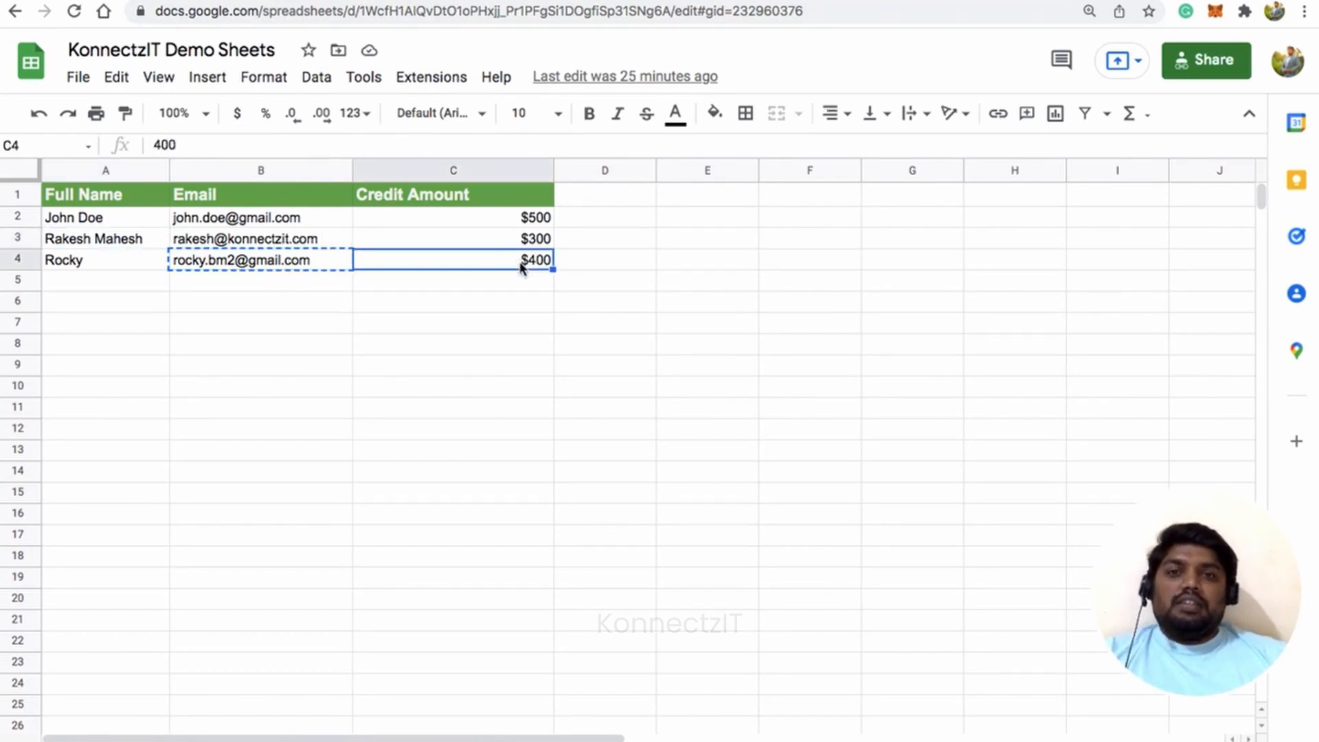
left_click(481, 1)
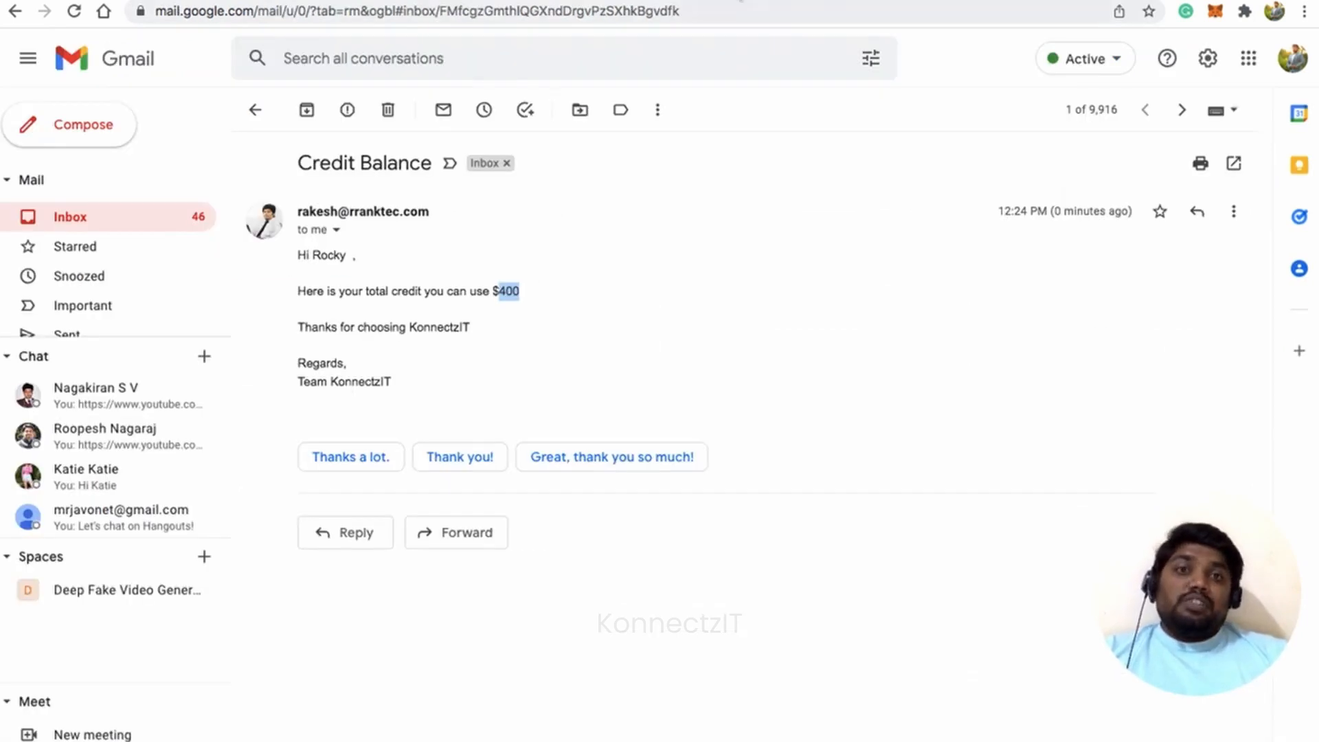
left_click(652, 1)
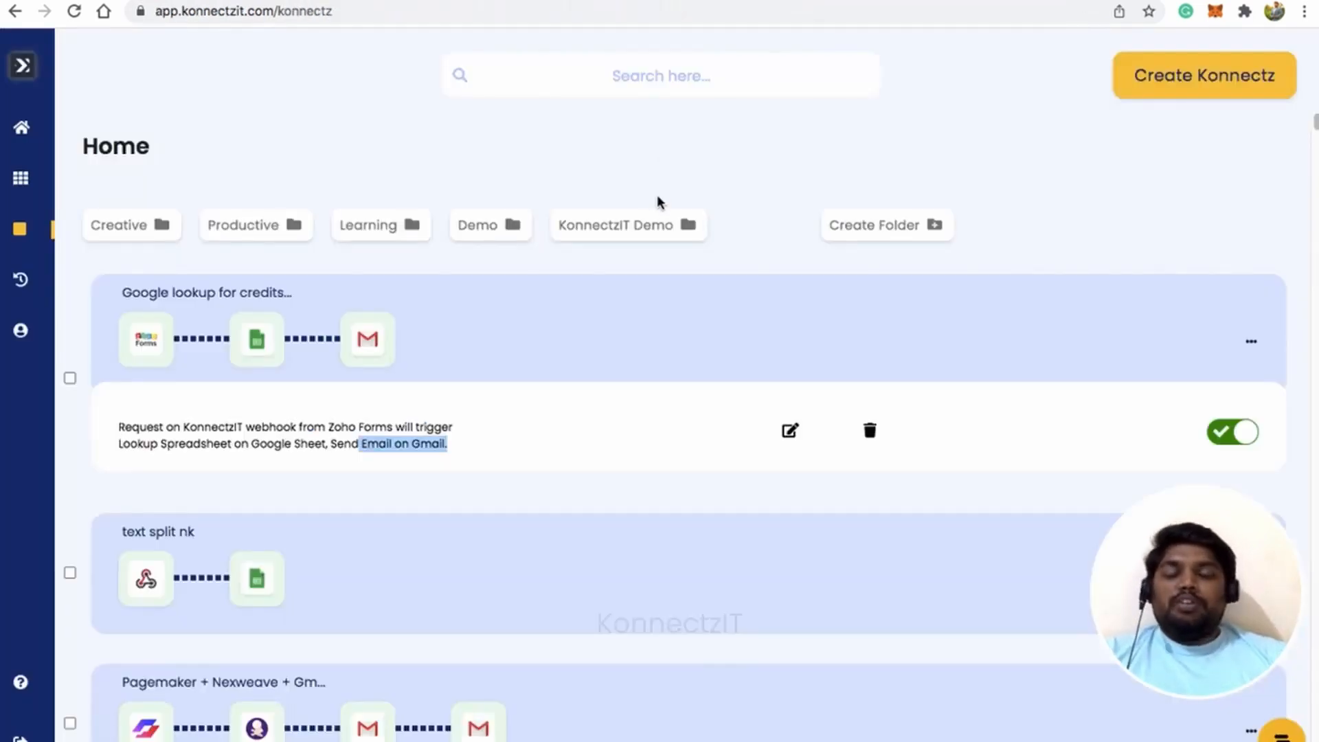